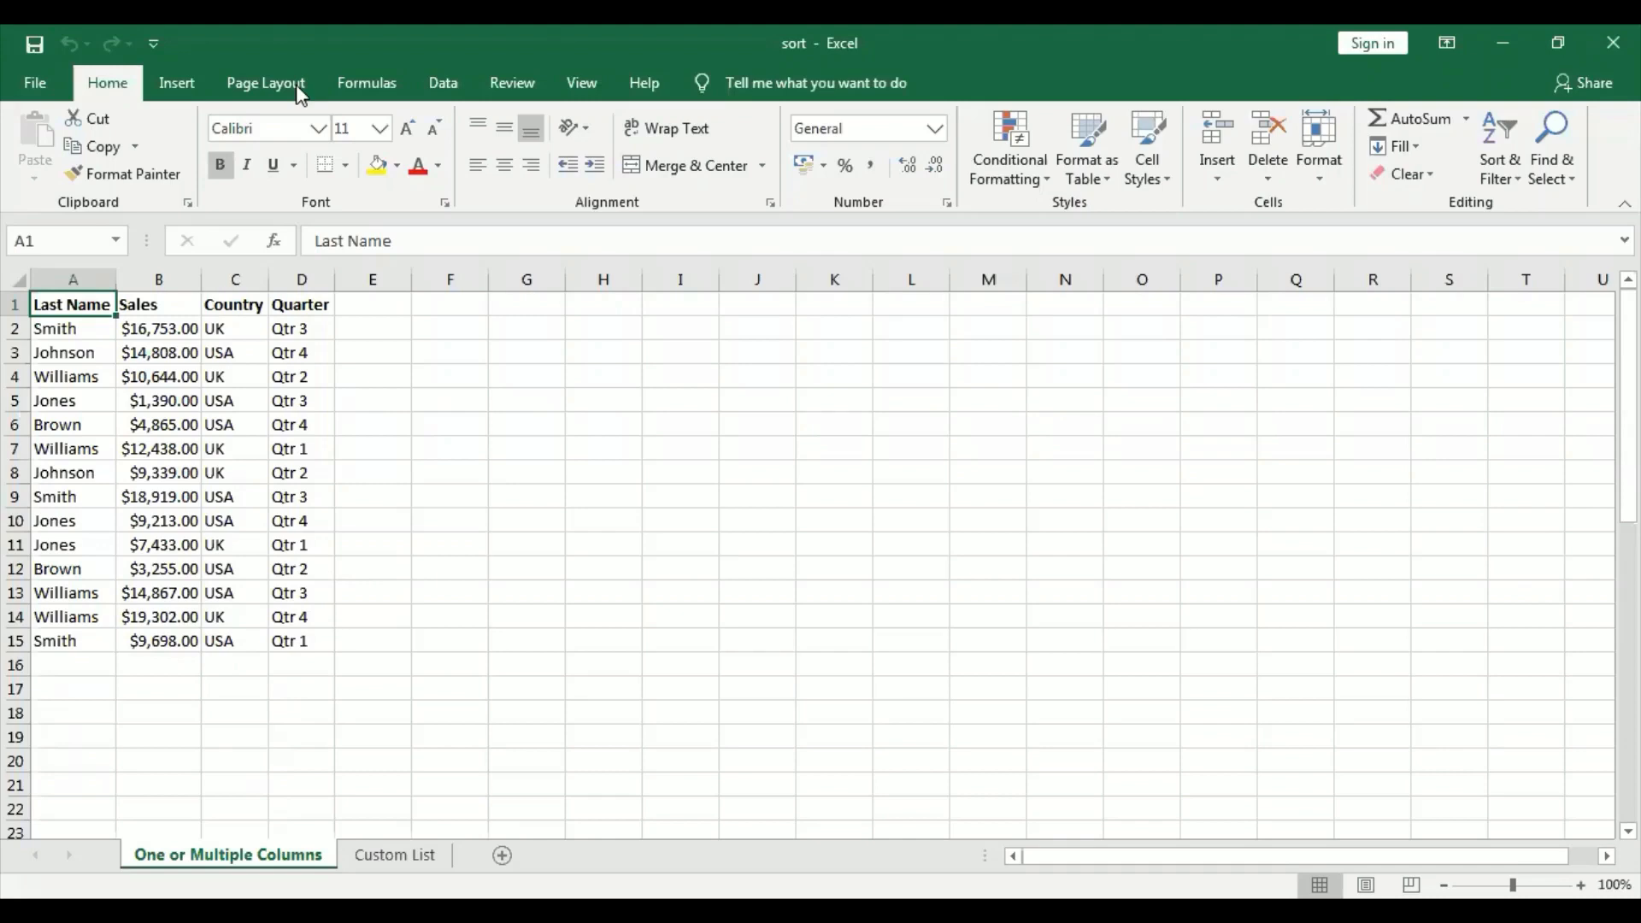
Sort the sales table by the Last Name column from A to Z
{"action": "left_click", "coordinate": [1502, 161]}
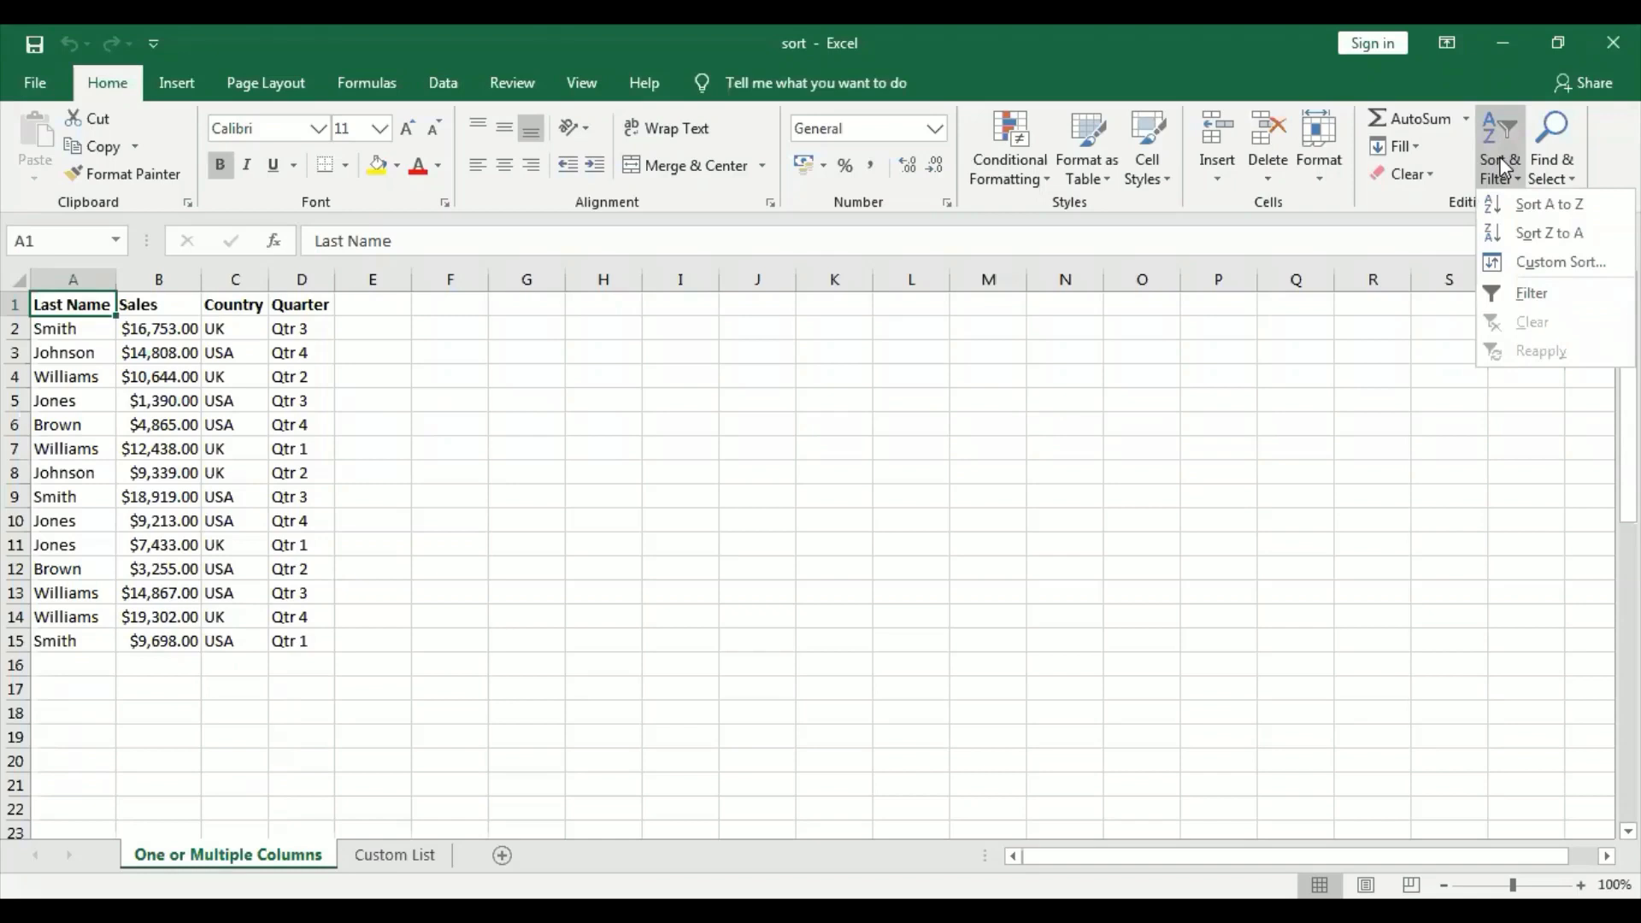
{"action": "left_click", "coordinate": [1514, 203]}
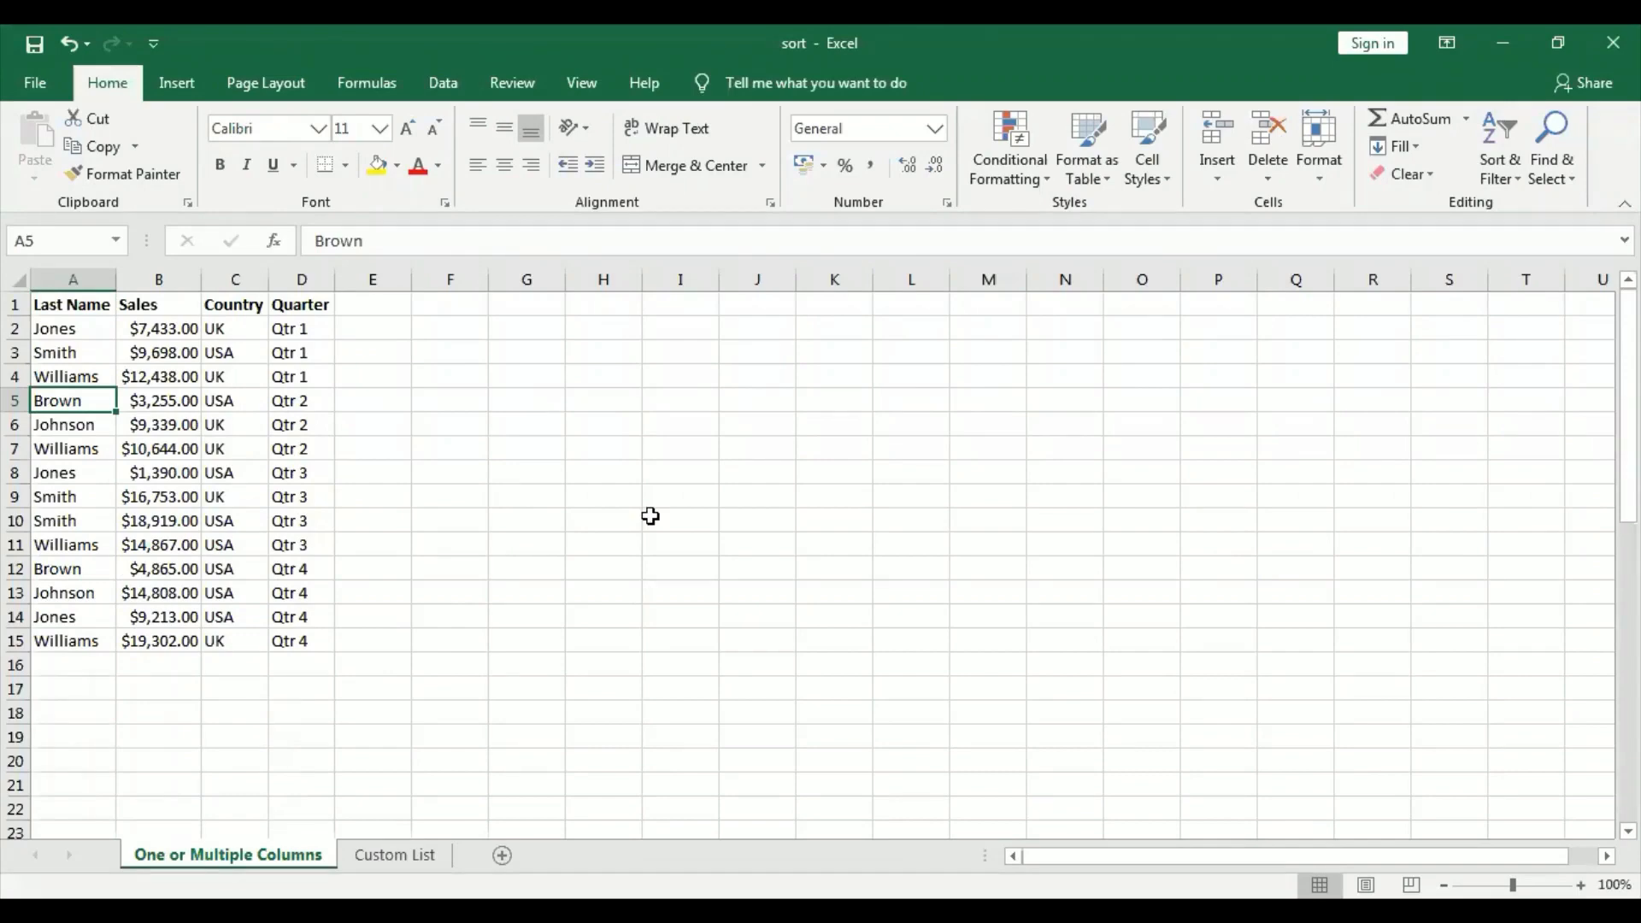
{"action": "left_click", "coordinate": [1515, 173]}
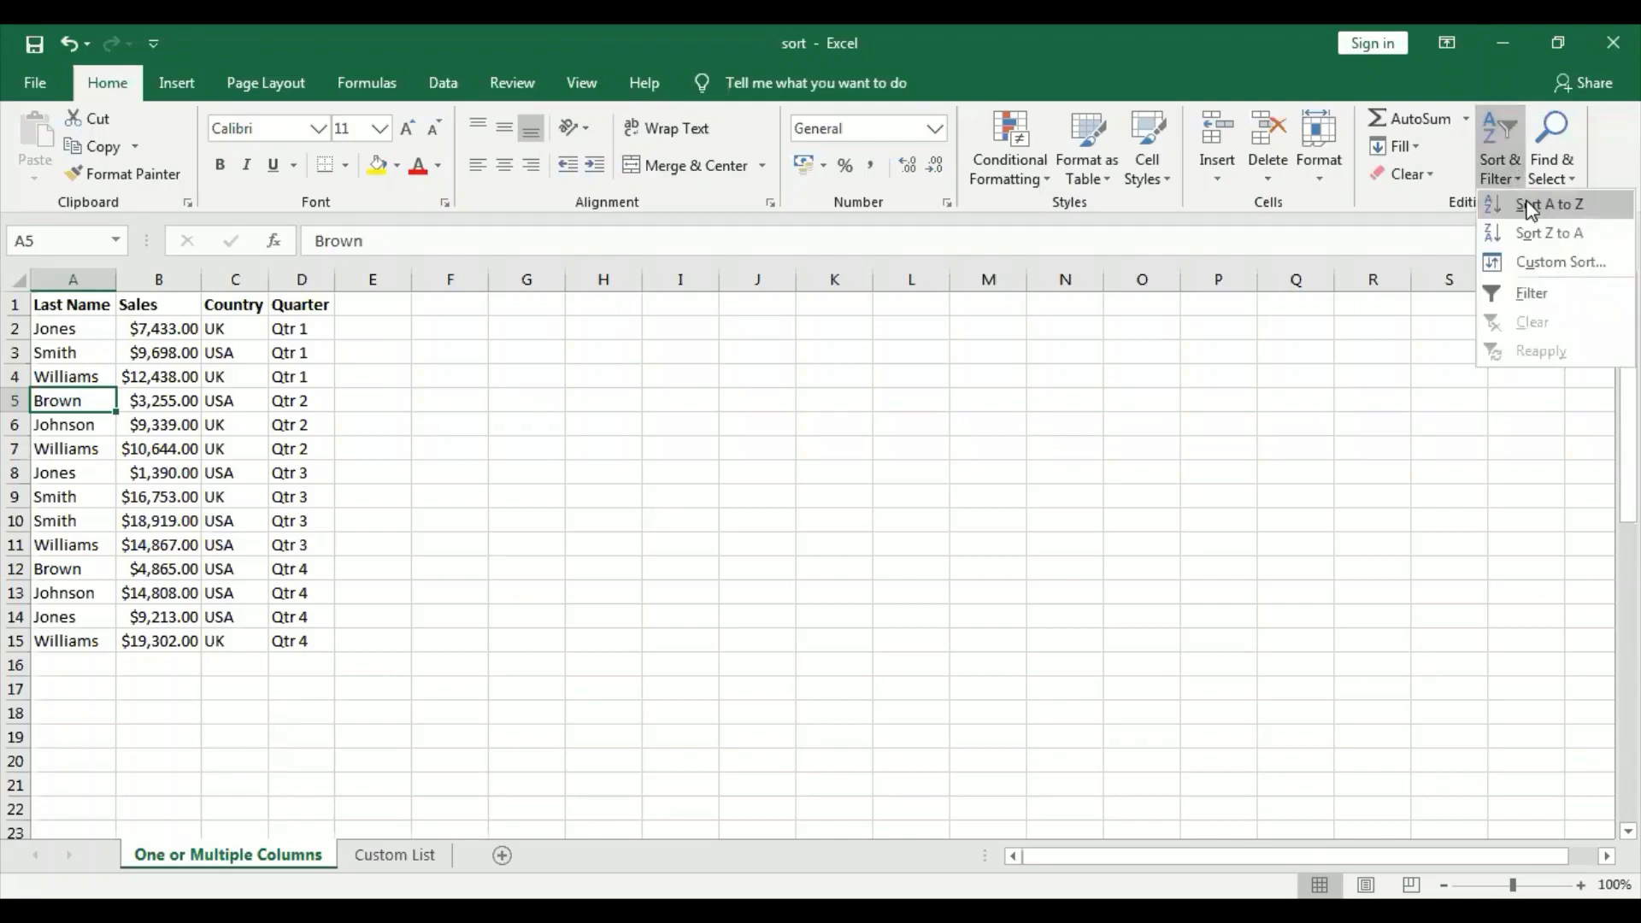
{"action": "left_click", "coordinate": [1528, 209]}
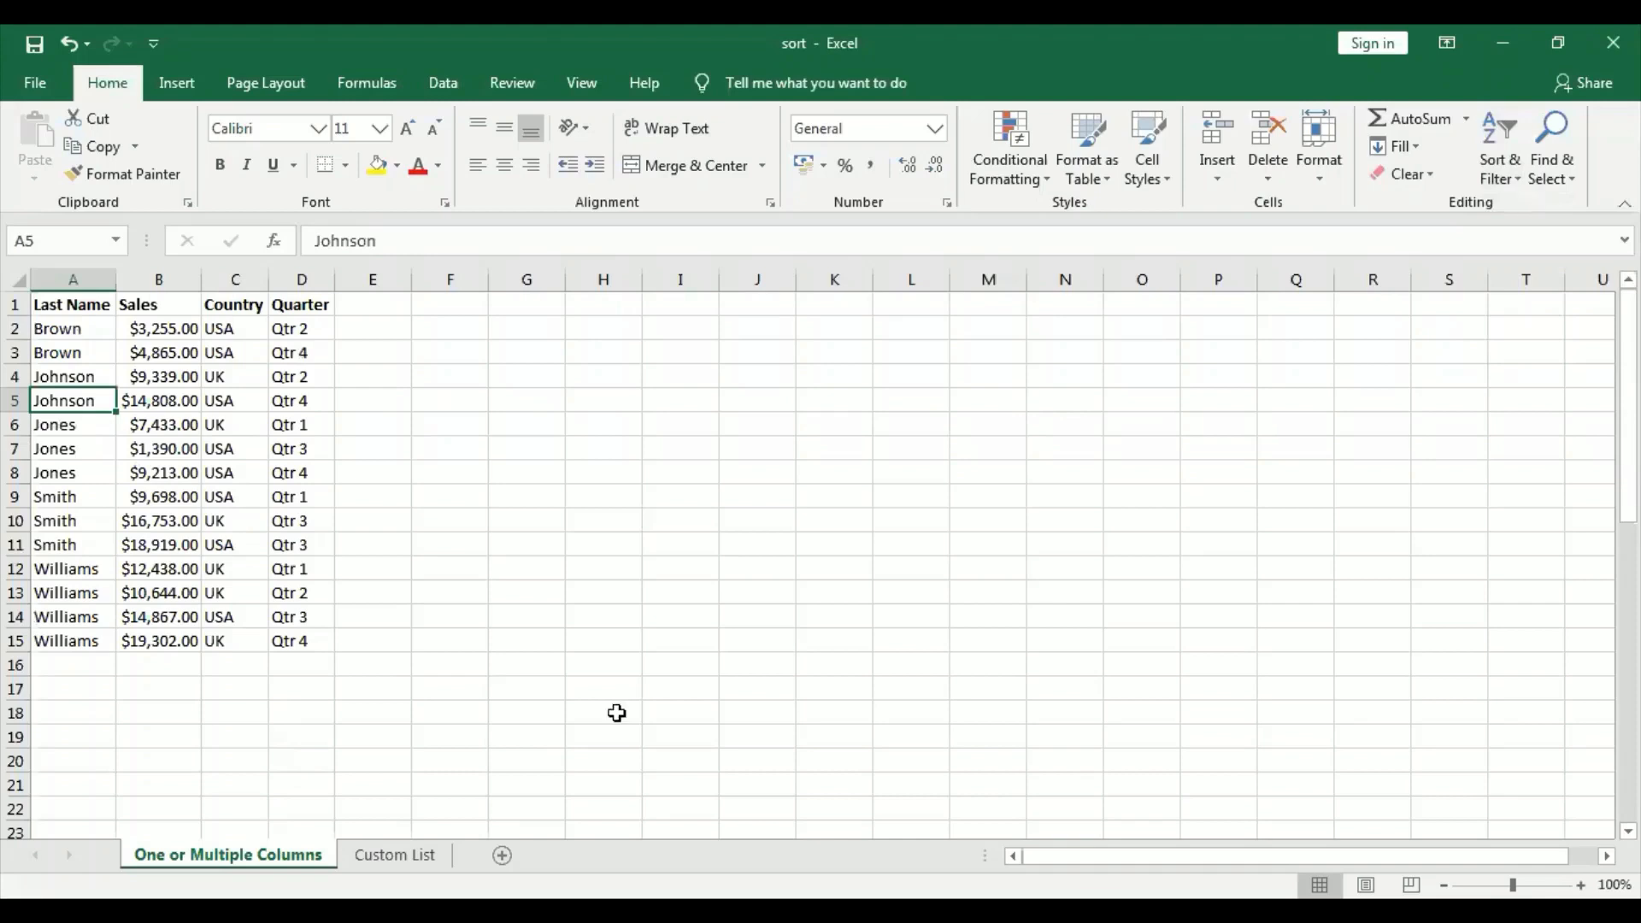
Sort the sales table by the Quarter column from A to Z
{"action": "left_click", "coordinate": [284, 398]}
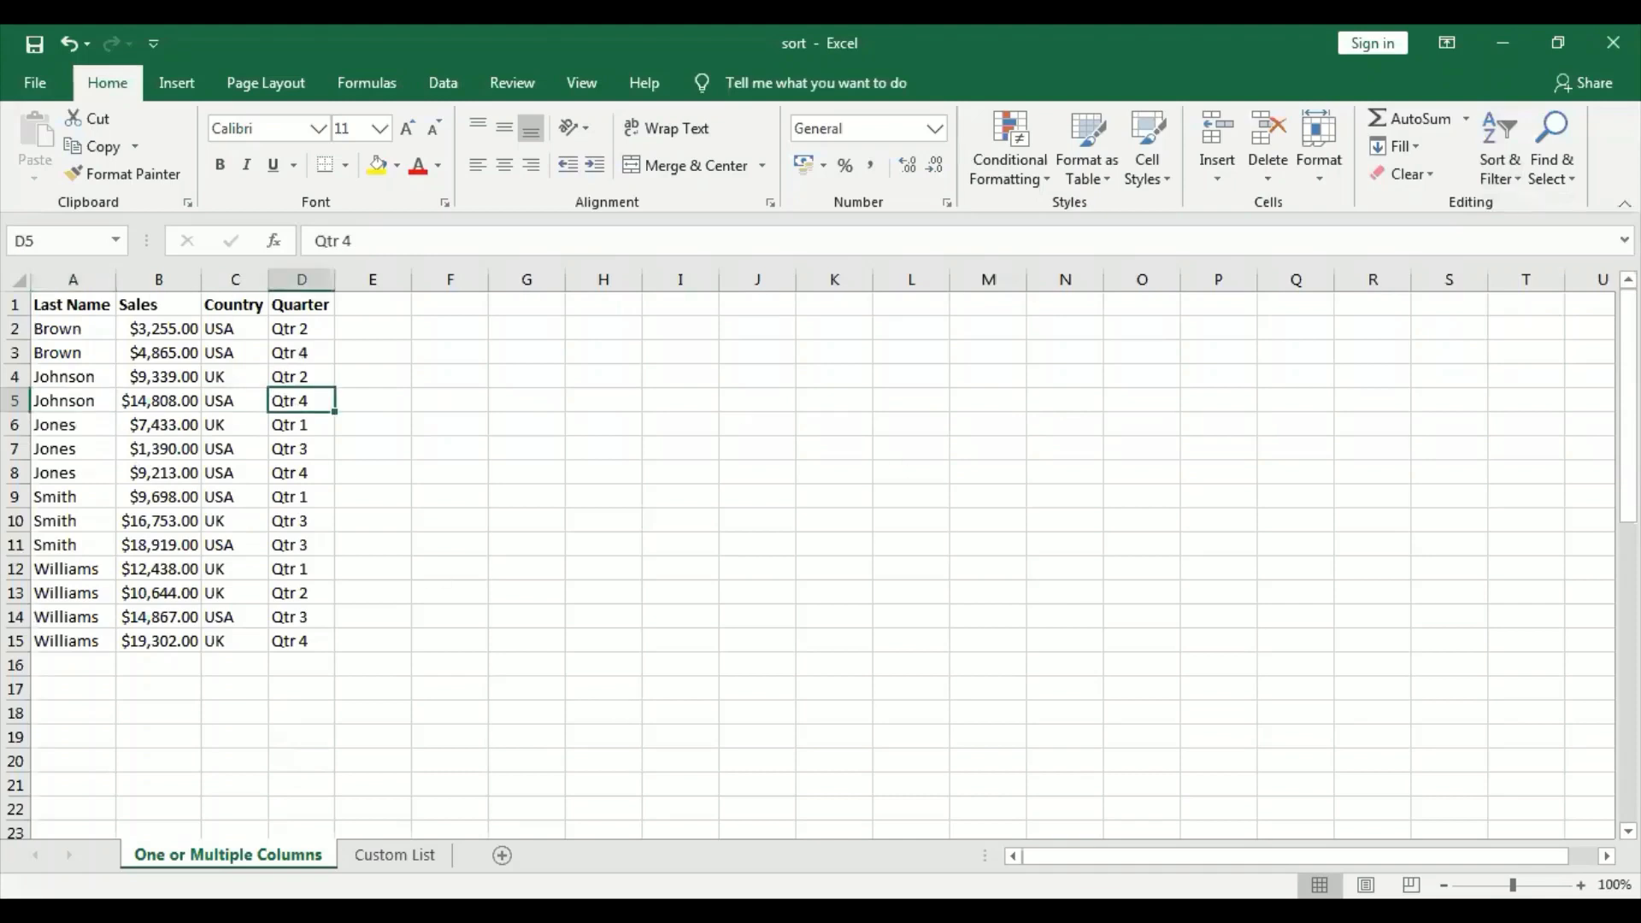
{"action": "left_click", "coordinate": [1510, 181]}
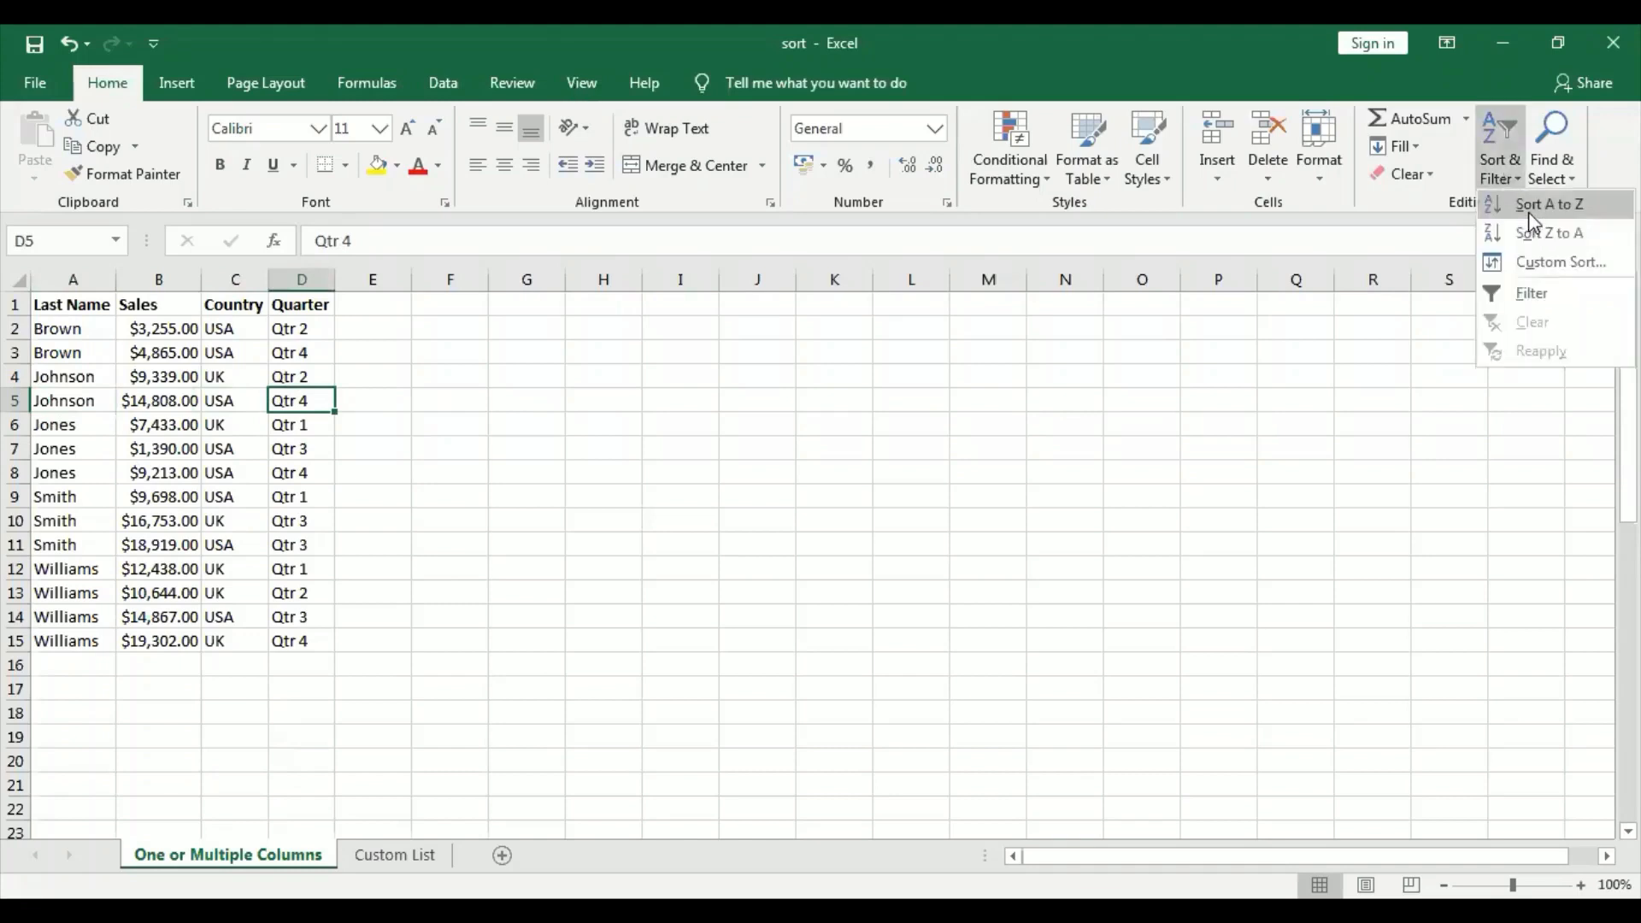
{"action": "left_click", "coordinate": [1529, 208]}
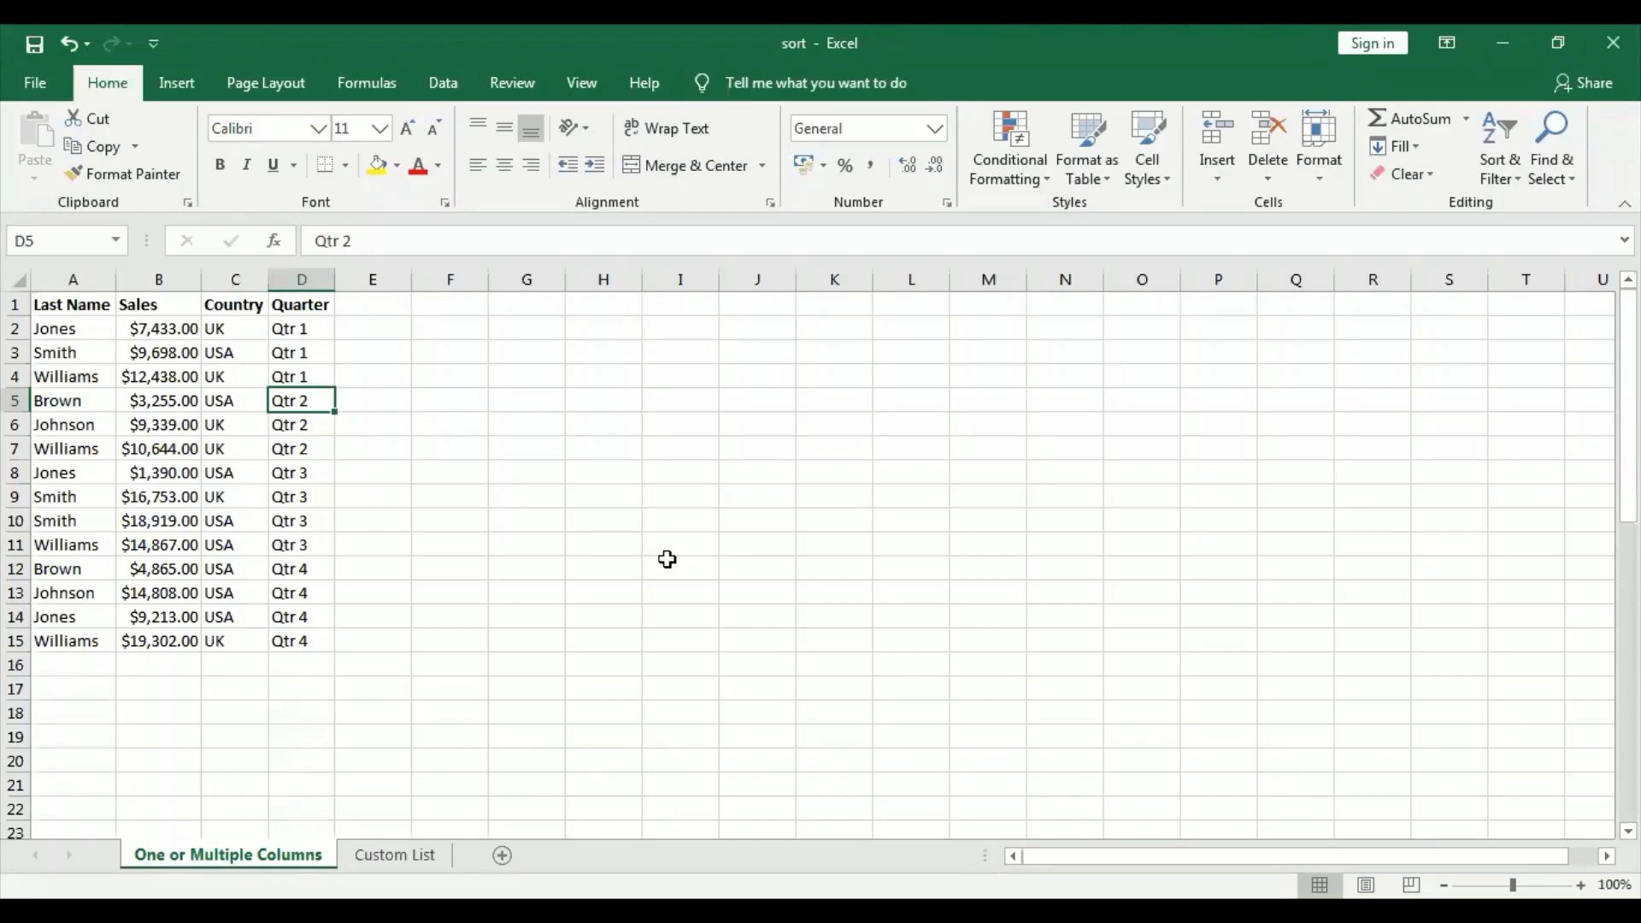
Sort the sales table by the Country column from A to Z
{"action": "left_click", "coordinate": [227, 475]}
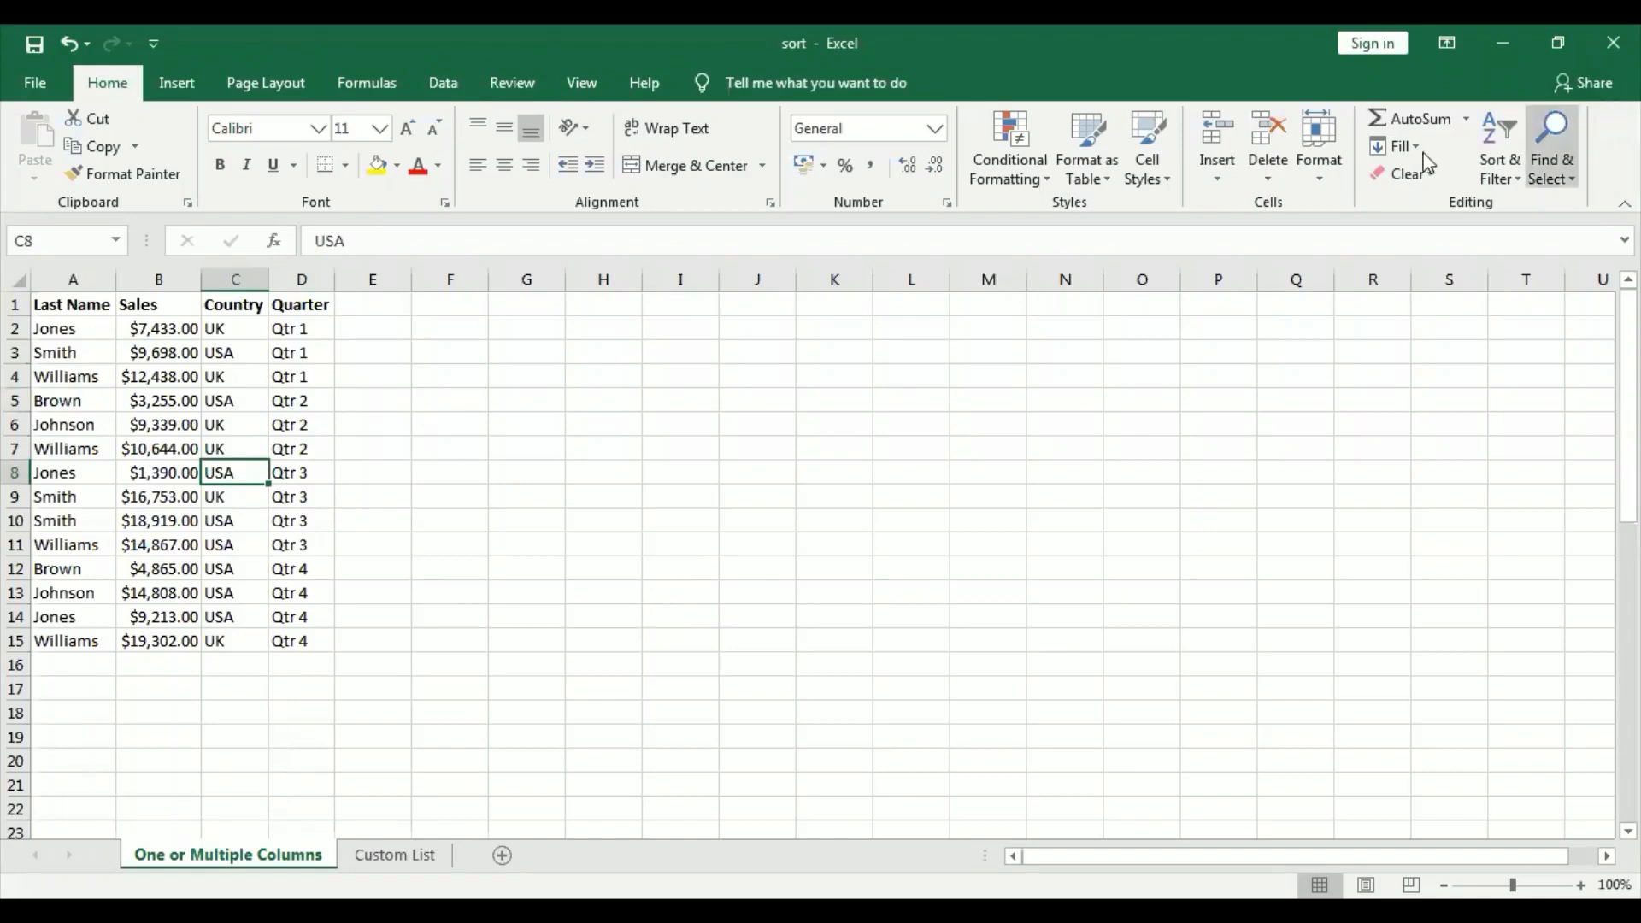
{"action": "left_click", "coordinate": [1508, 184]}
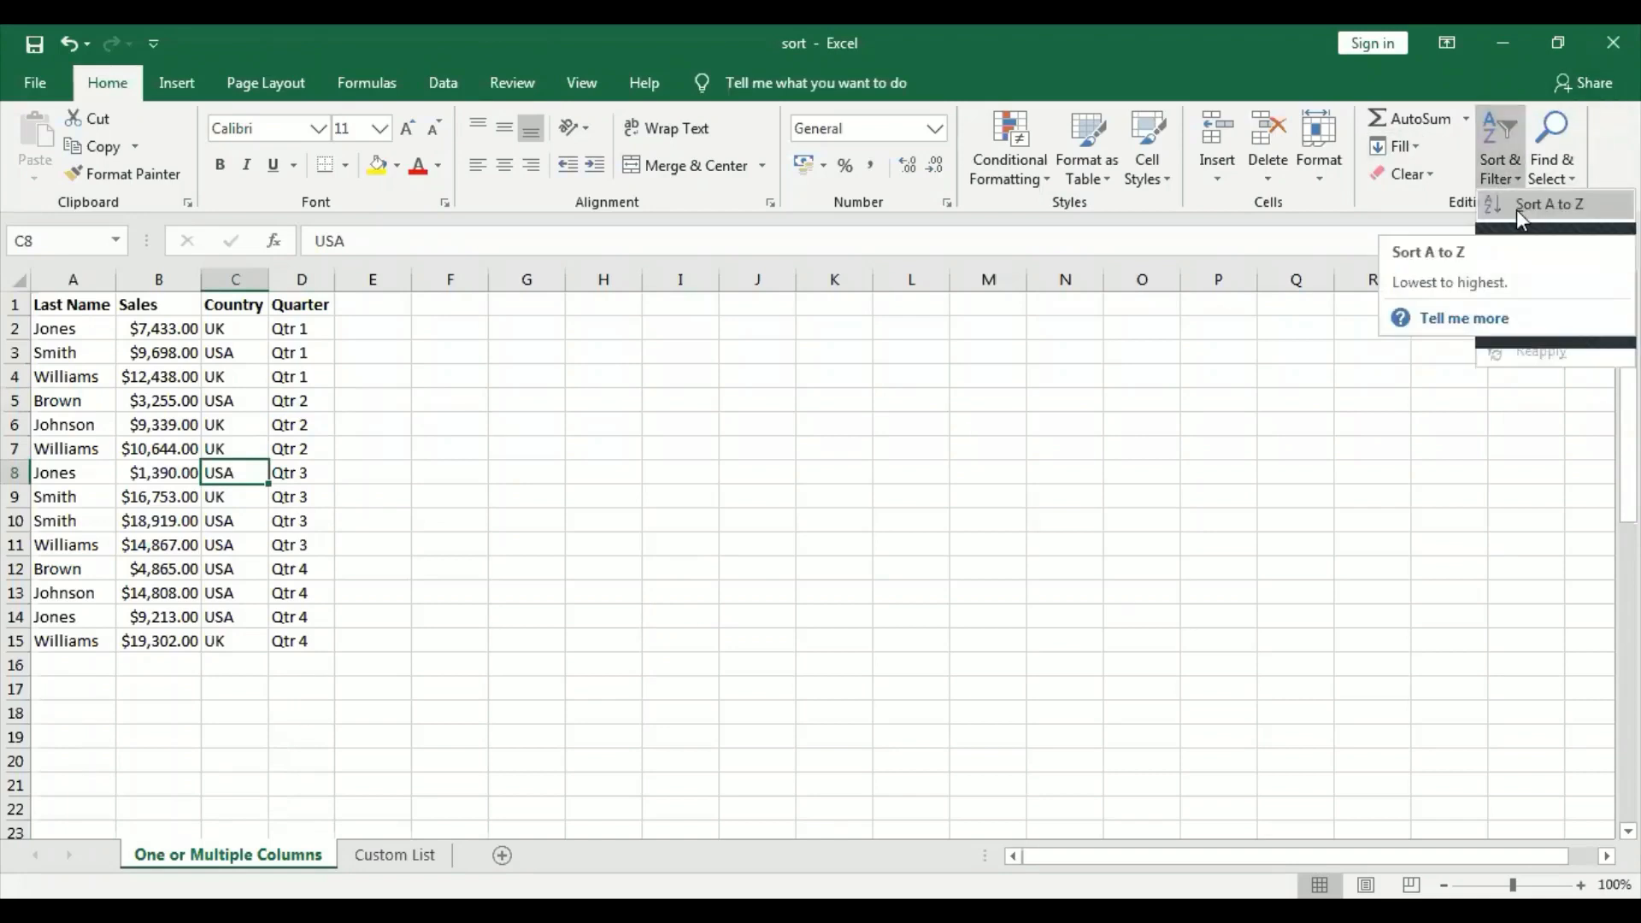
{"action": "left_click", "coordinate": [1516, 209]}
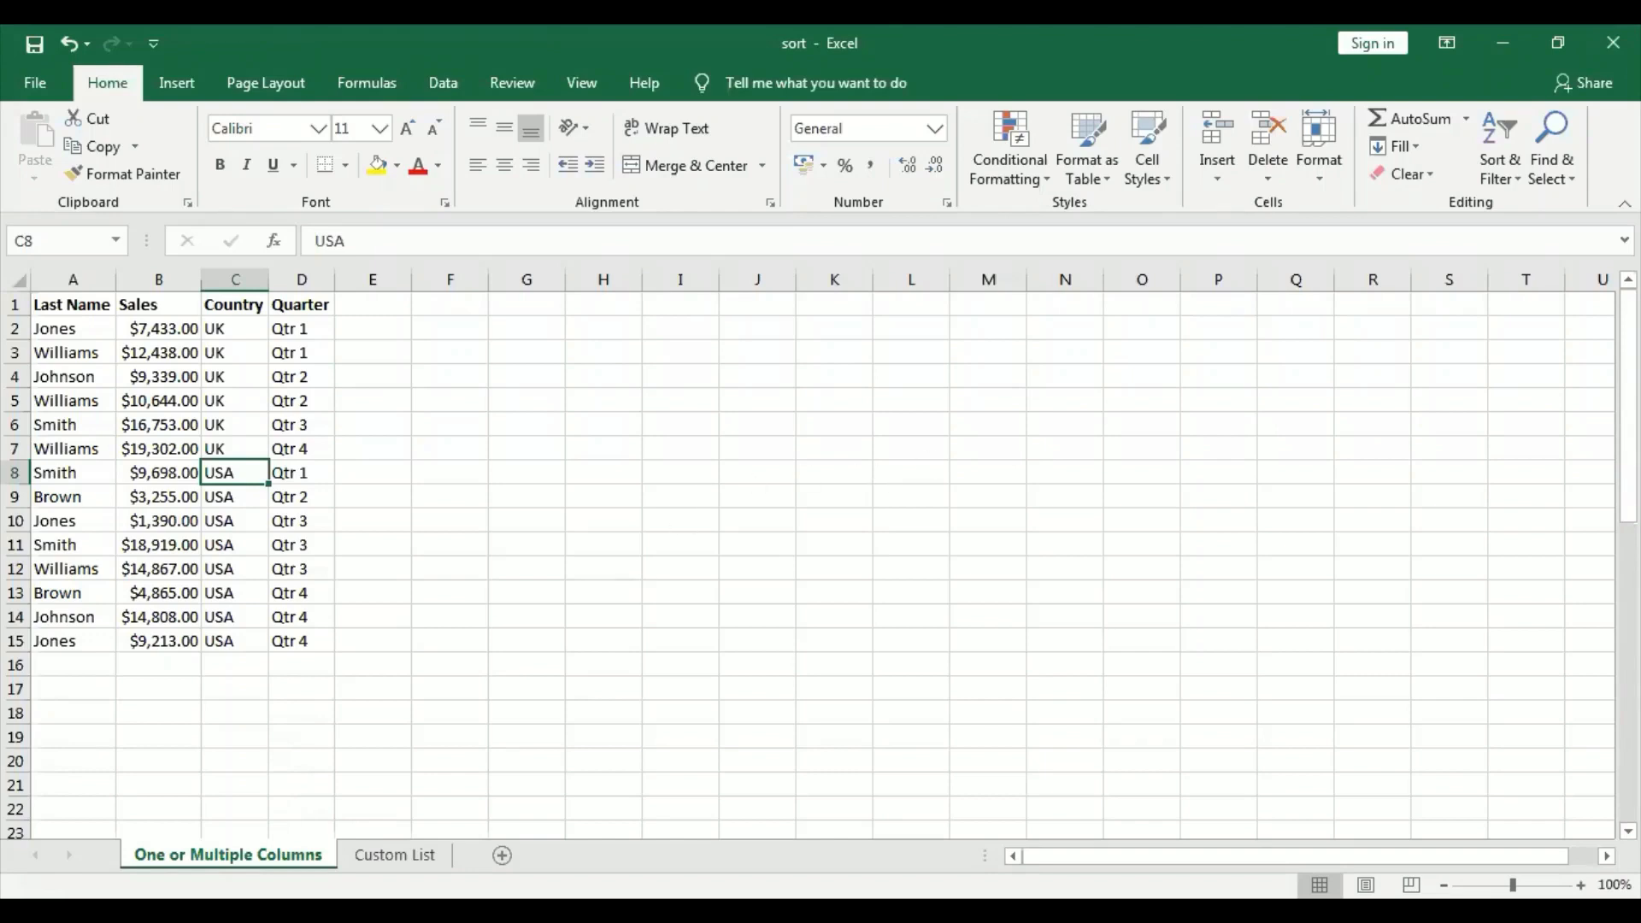
Compare the sort options offered for a numeric Sales cell with those for a text cell in the Quarter column
{"action": "left_click", "coordinate": [186, 400]}
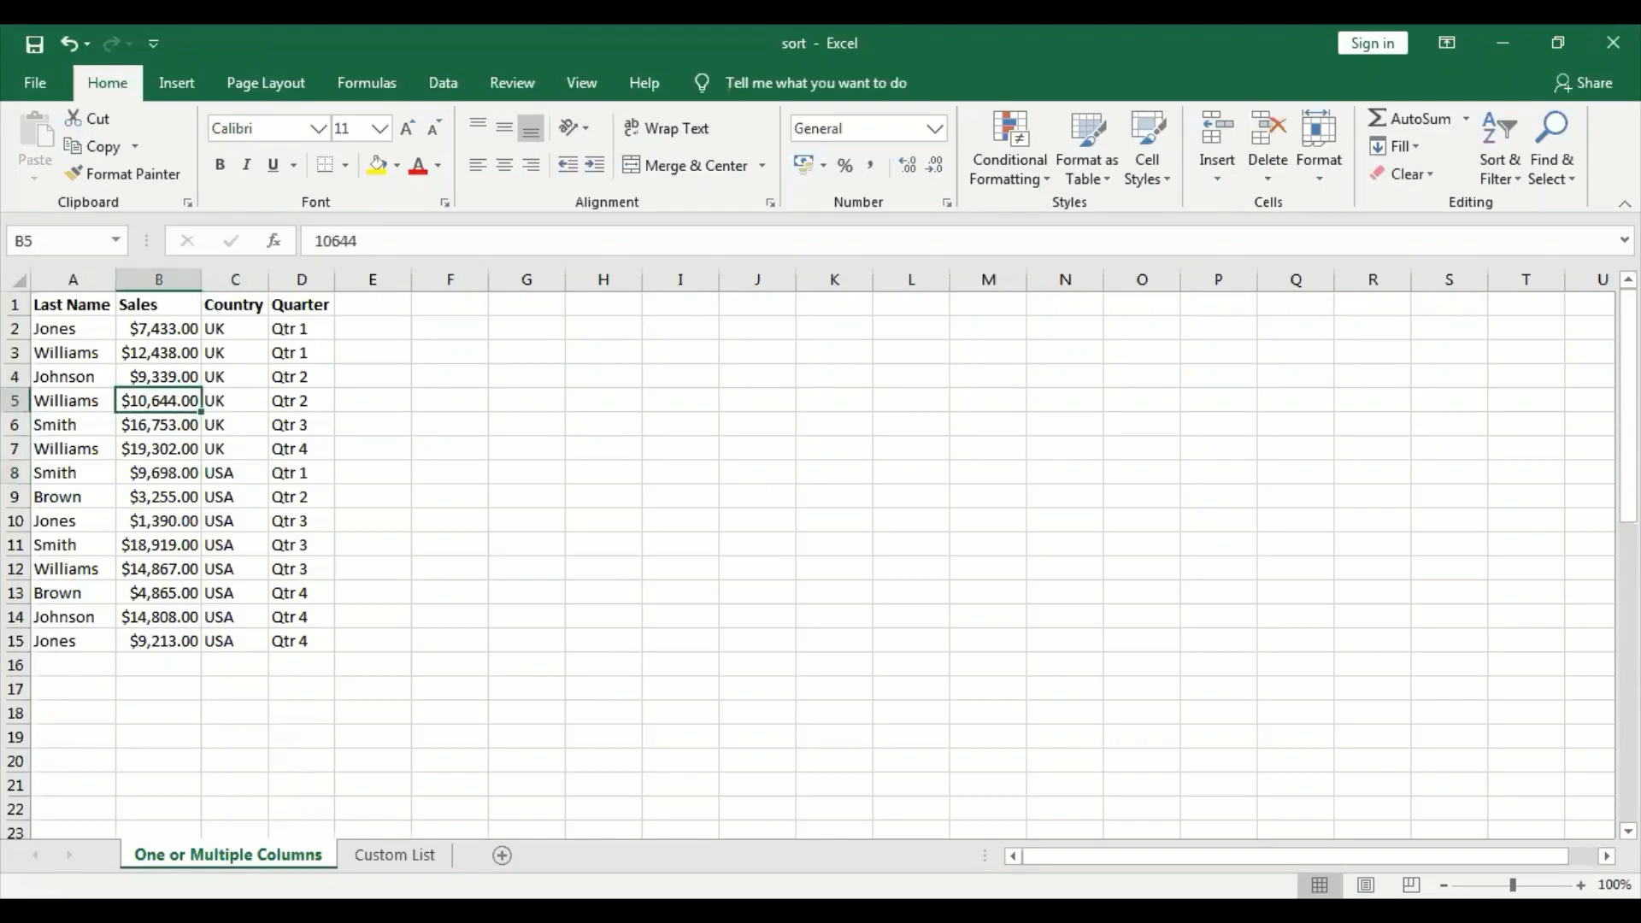
{"action": "left_click", "coordinate": [1495, 178]}
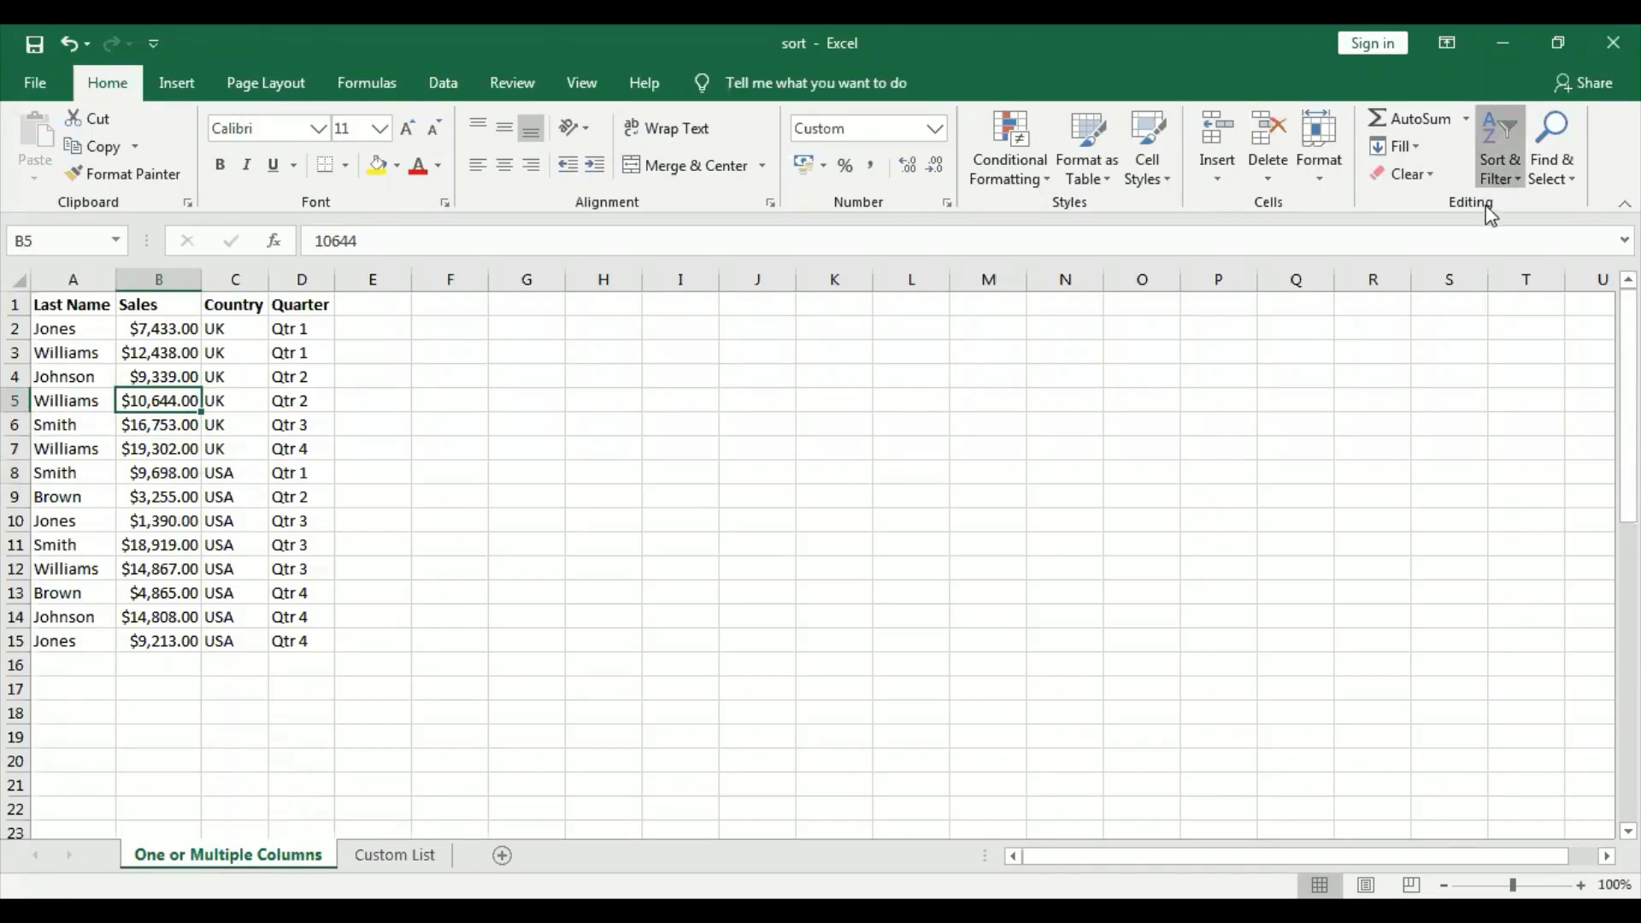
{"action": "left_click", "coordinate": [379, 459]}
{"action": "left_click", "coordinate": [302, 472]}
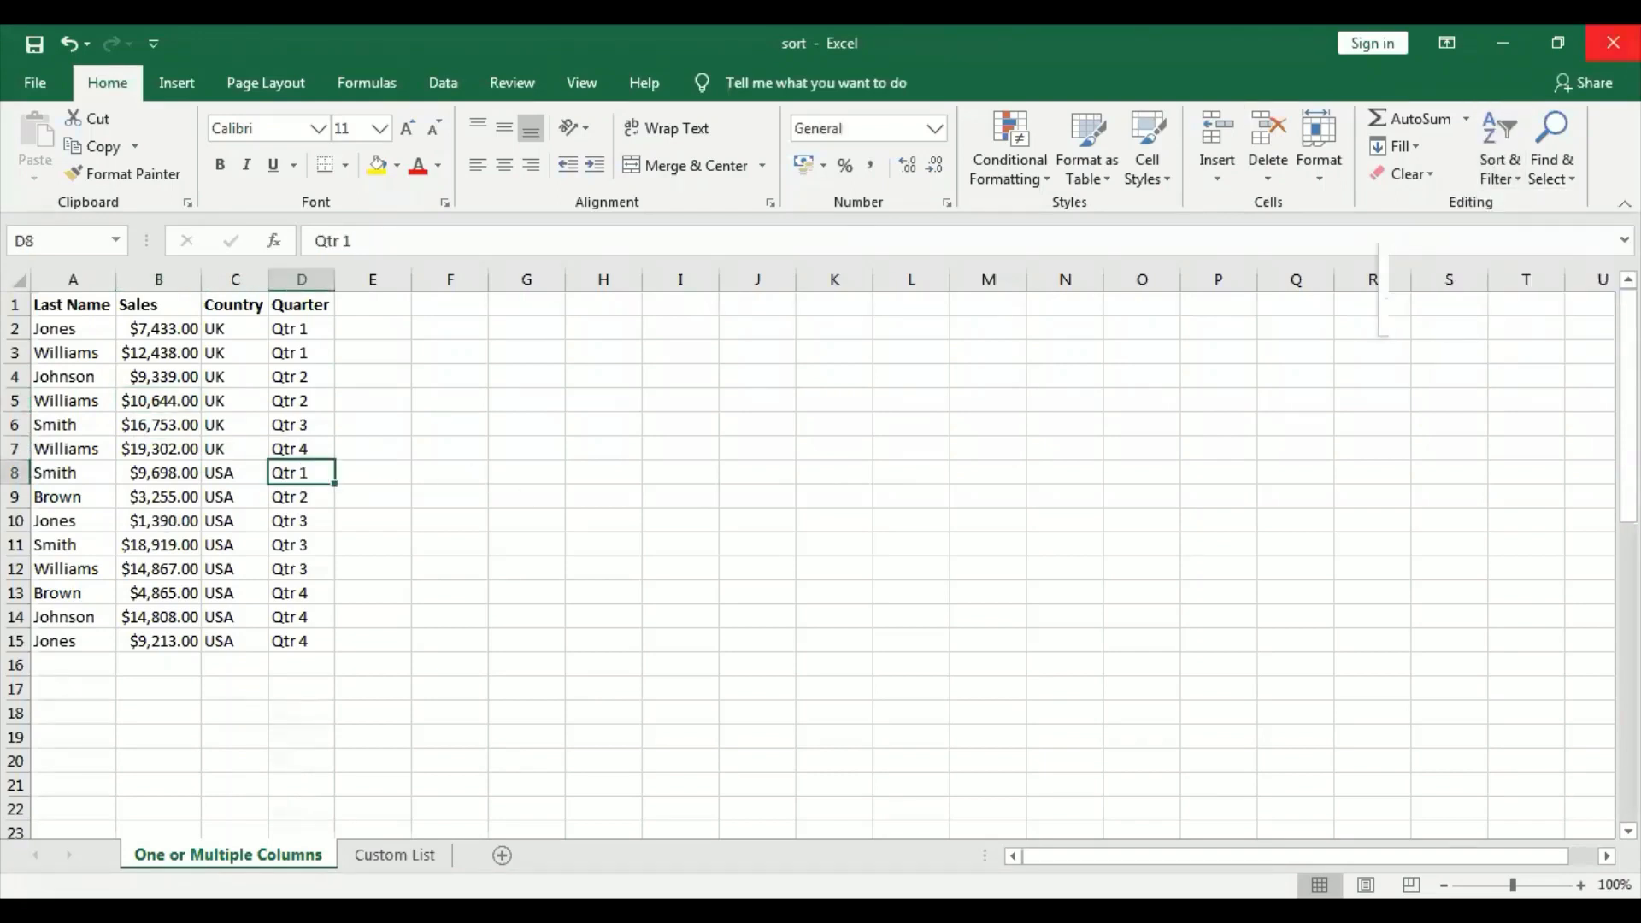
{"action": "left_click", "coordinate": [1501, 162]}
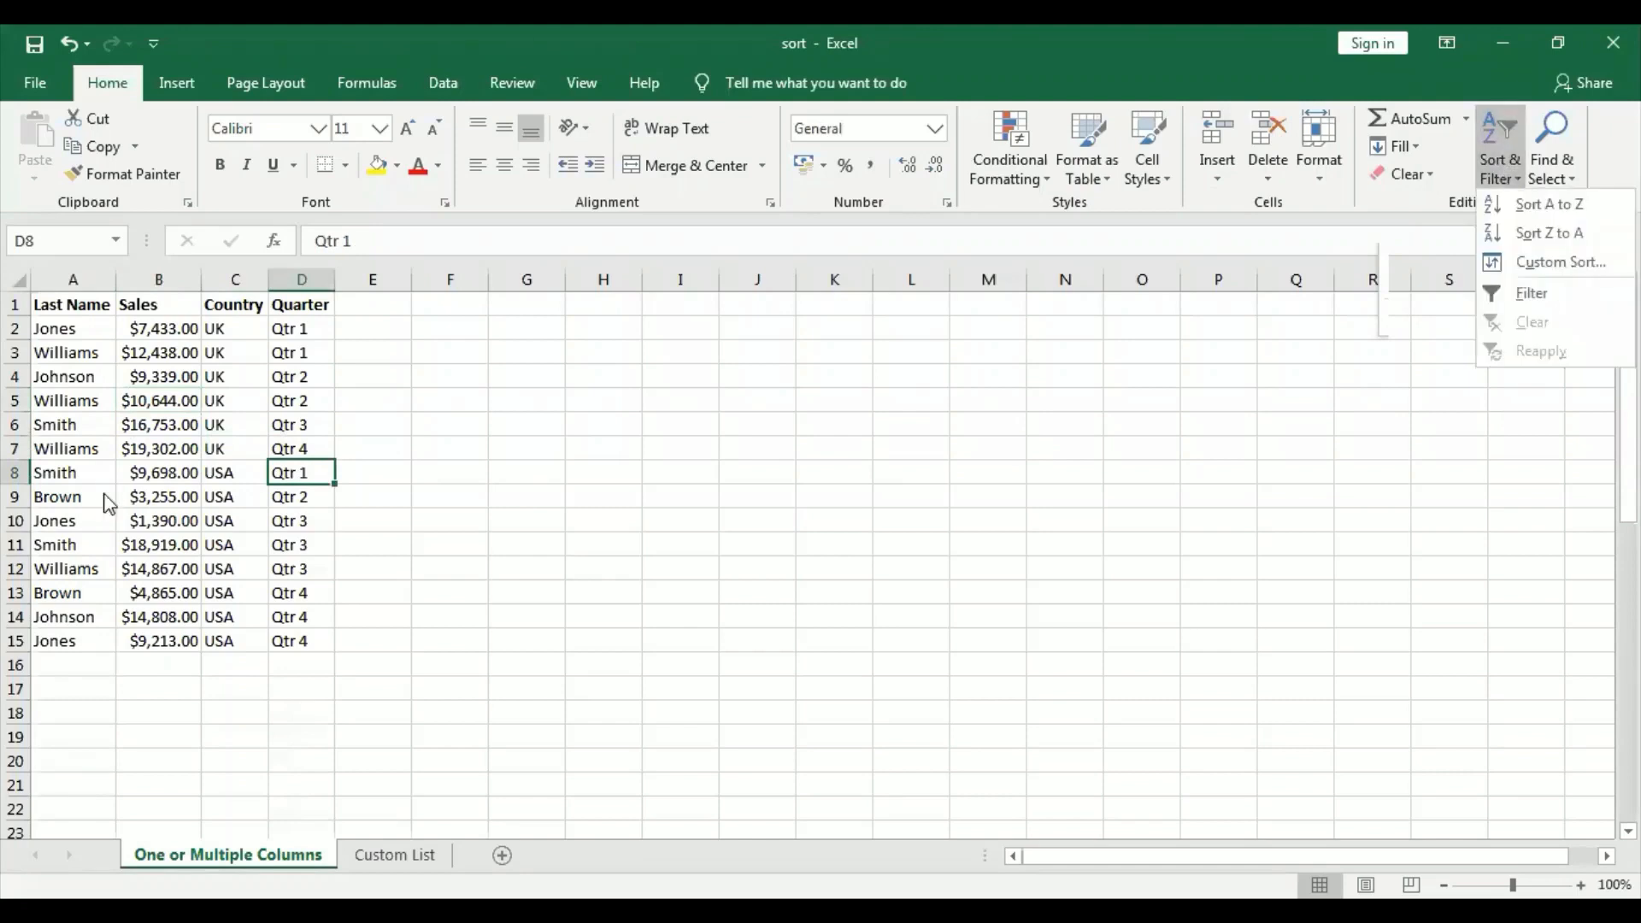
{"action": "left_click", "coordinate": [172, 451]}
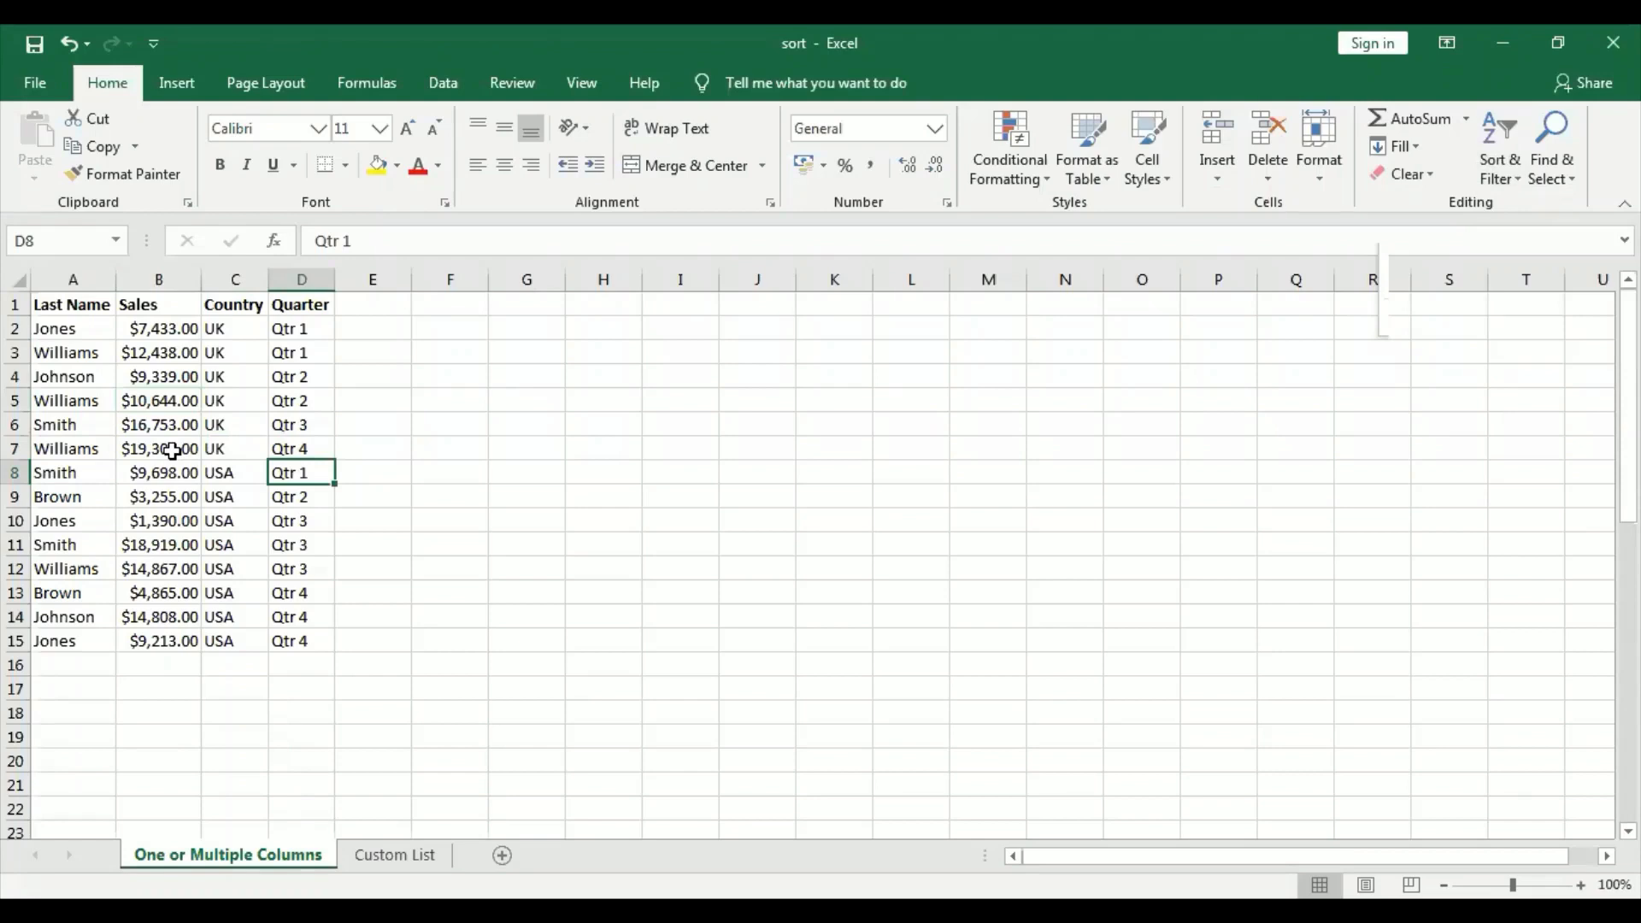
{"action": "left_click", "coordinate": [173, 451]}
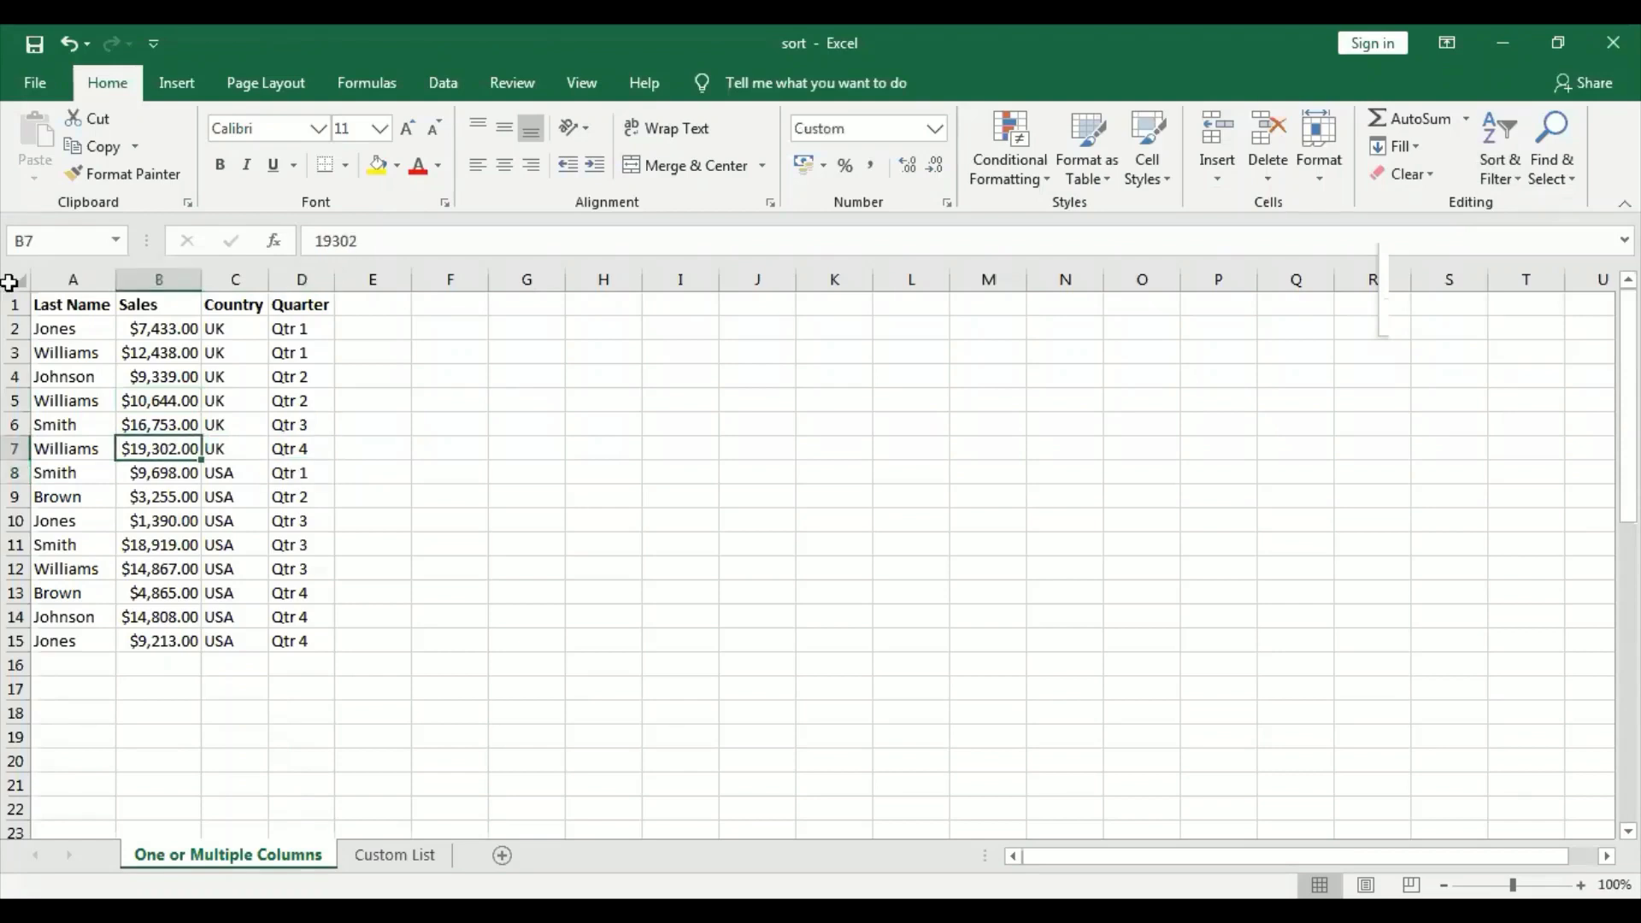
{"action": "left_click", "coordinate": [1495, 175]}
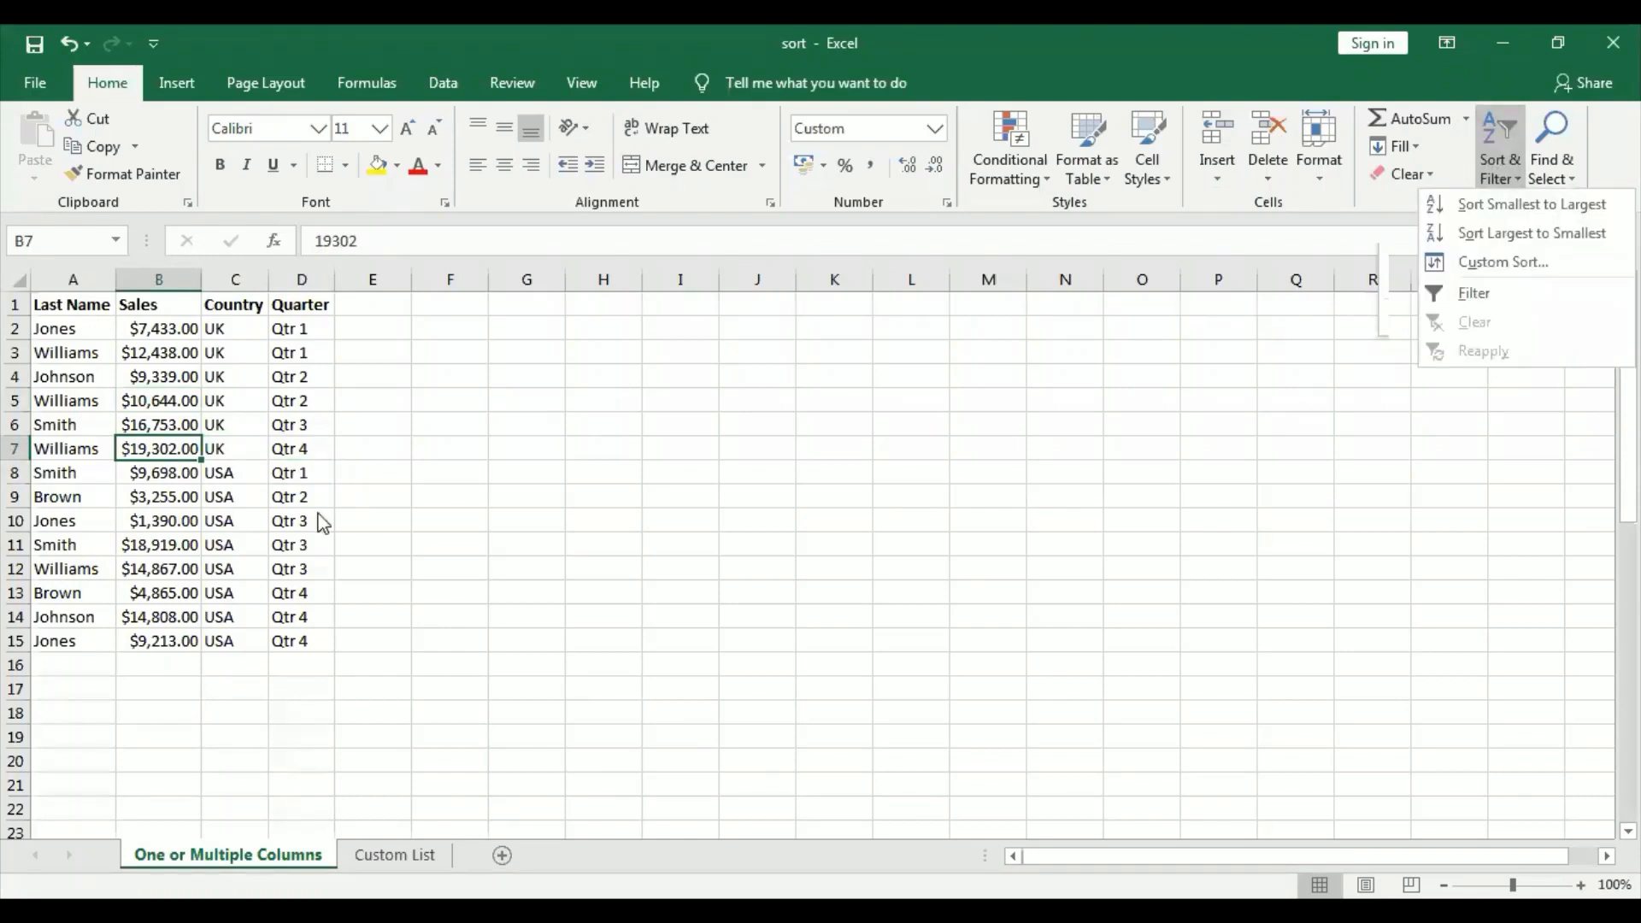
{"action": "left_click", "coordinate": [301, 473]}
{"action": "left_click", "coordinate": [1505, 166]}
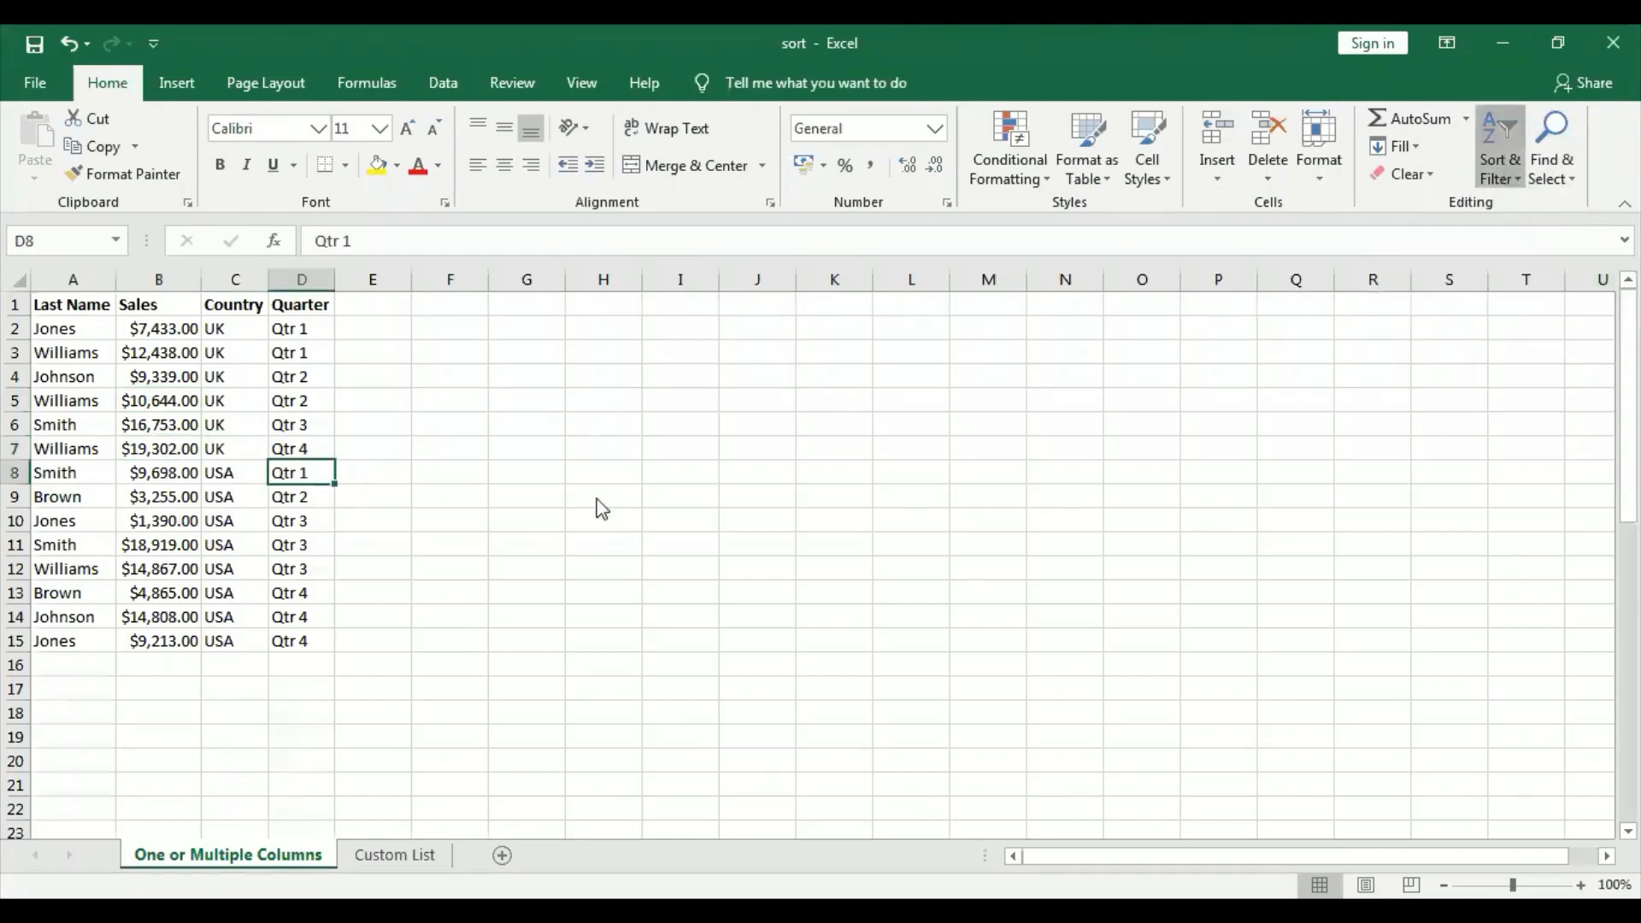
Sort the table by Sales from largest to smallest and review each field of the top record
{"action": "left_click", "coordinate": [194, 446]}
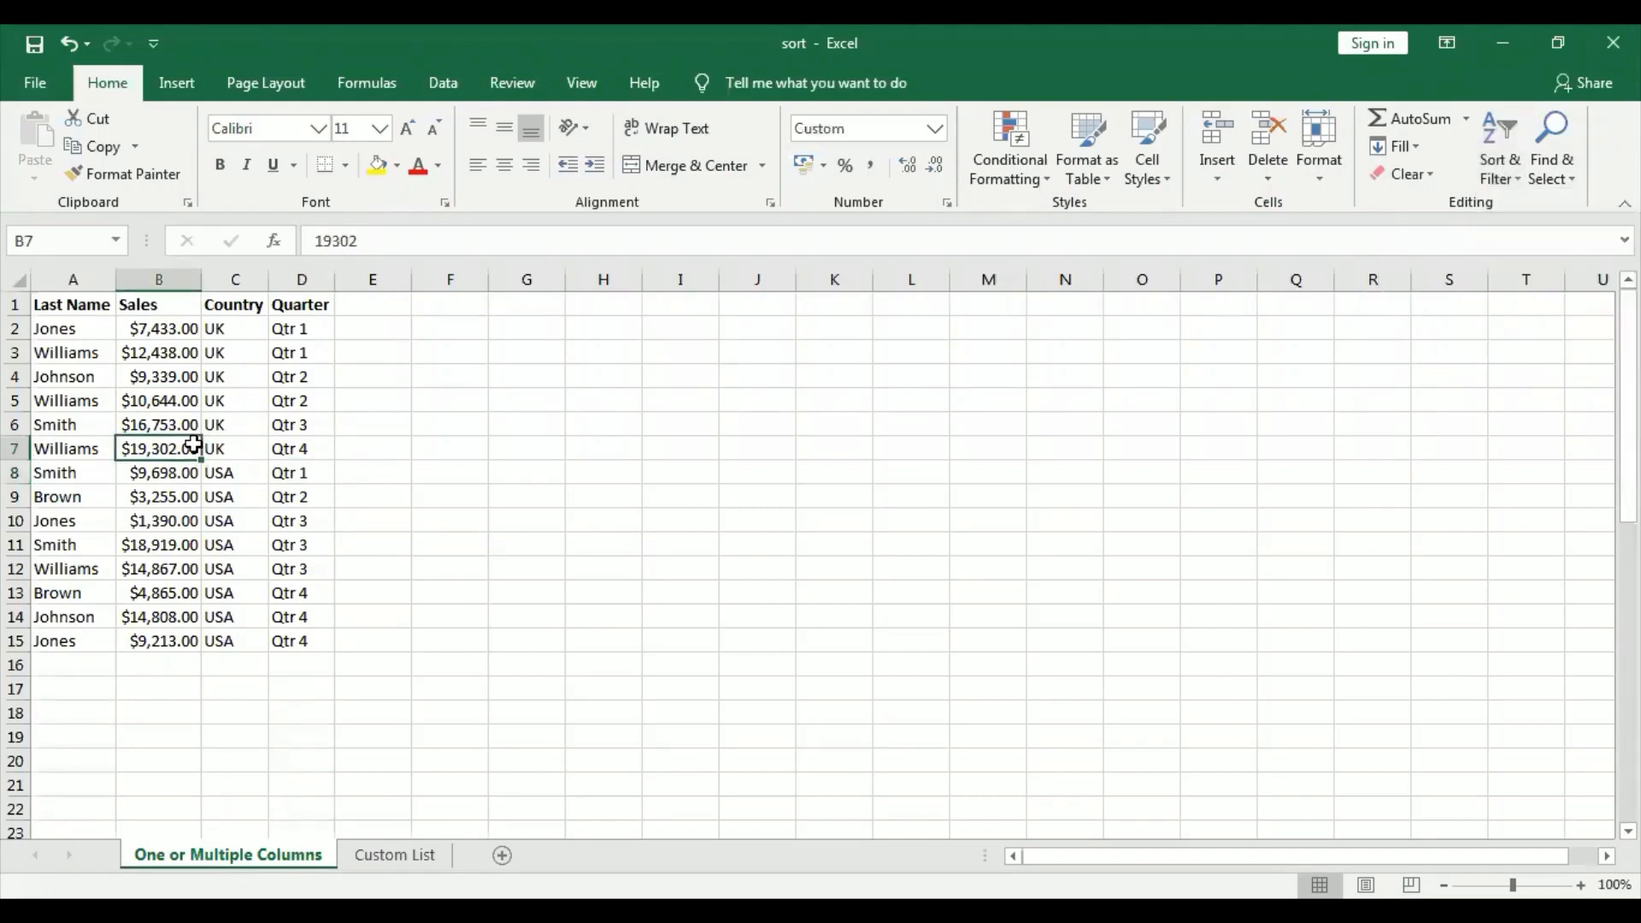
{"action": "left_click", "coordinate": [1500, 181]}
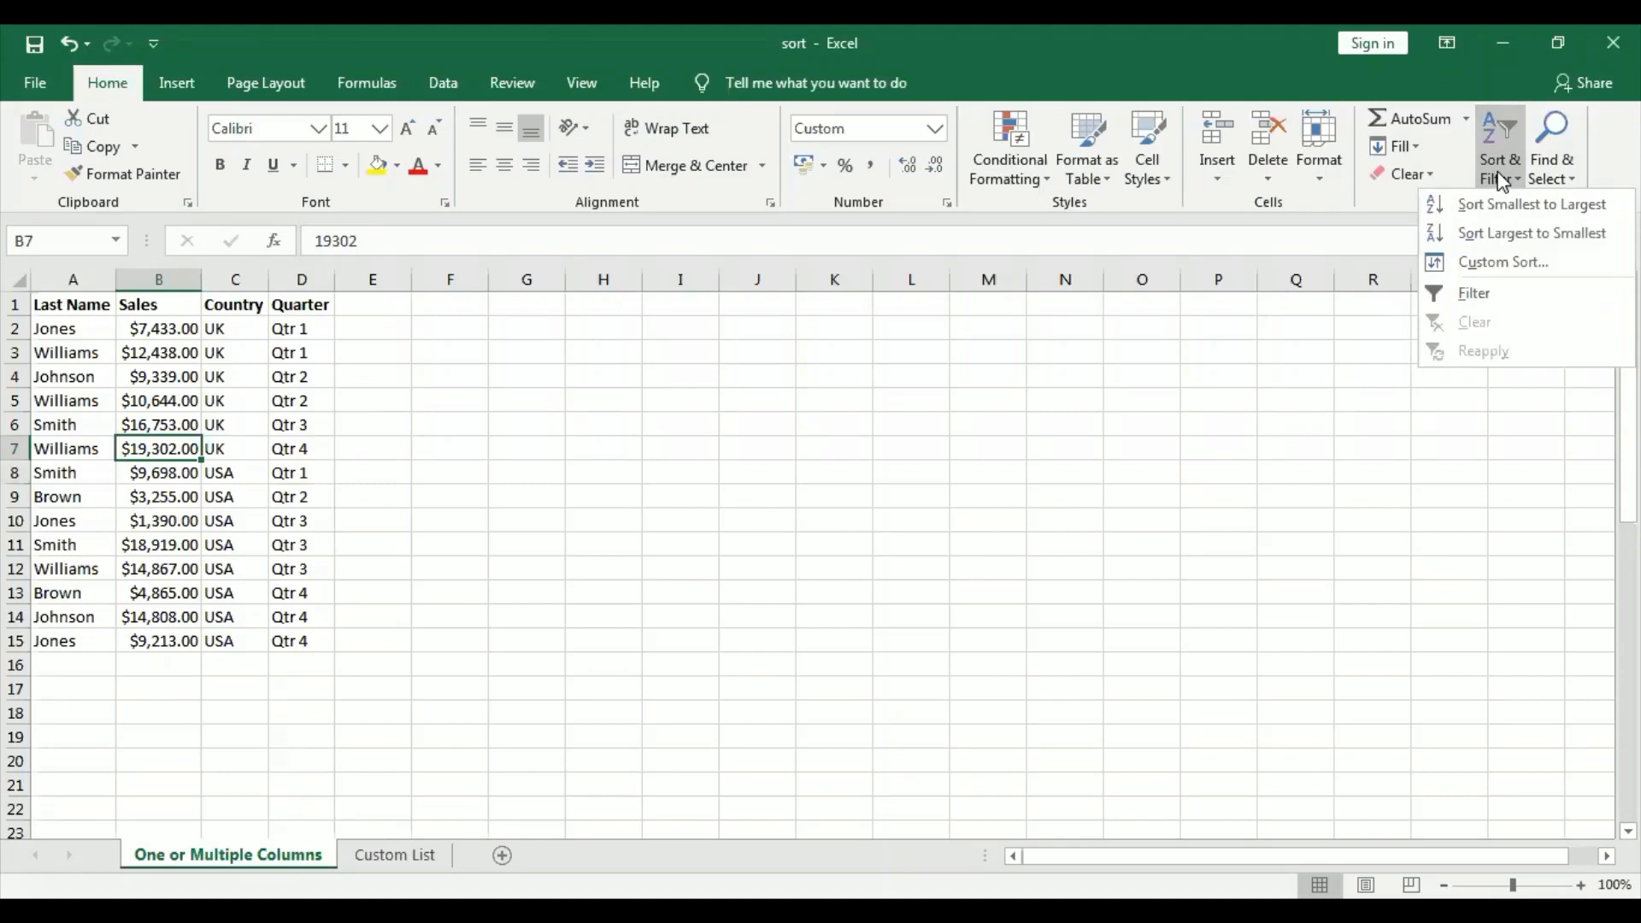
{"action": "left_click", "coordinate": [1502, 238]}
{"action": "left_click", "coordinate": [220, 671]}
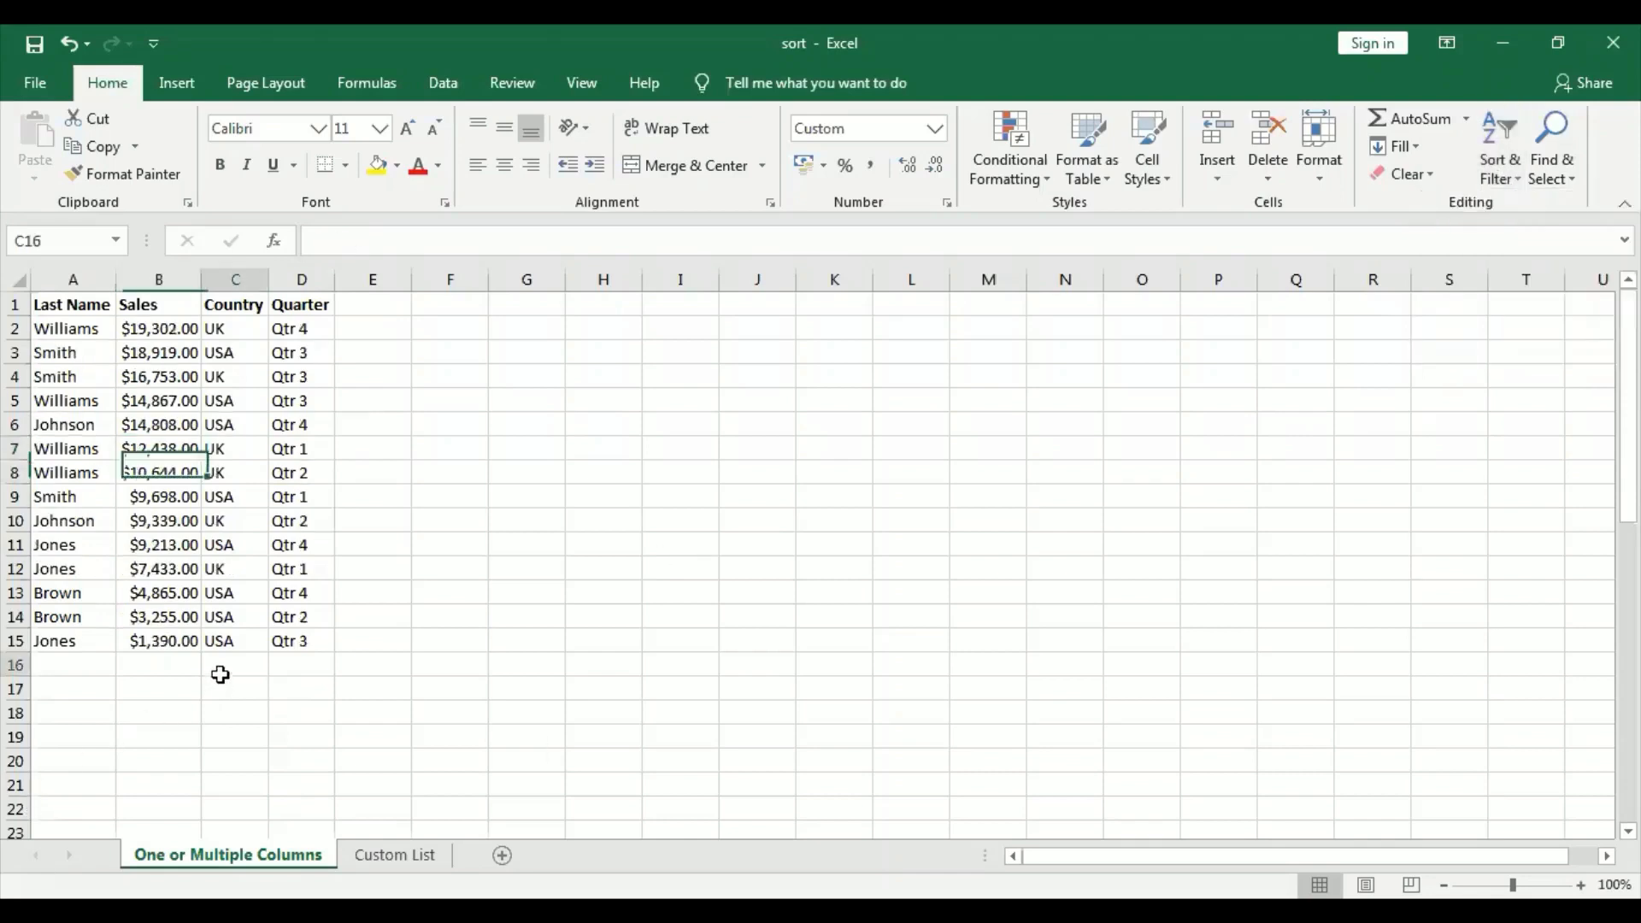
{"action": "left_click", "coordinate": [84, 327]}
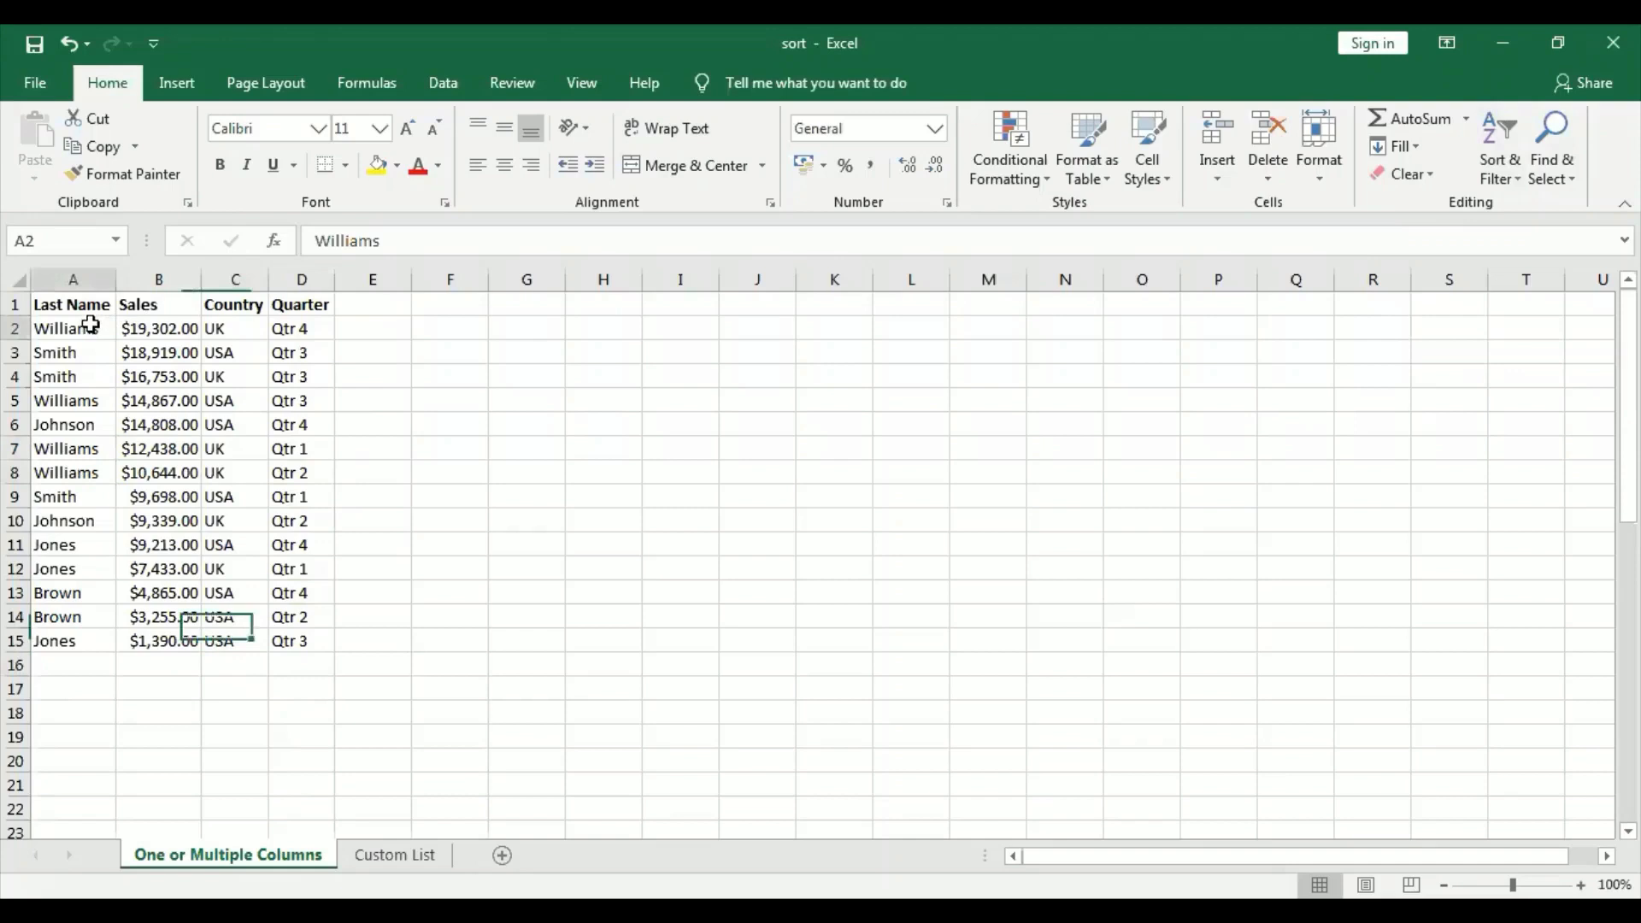
{"action": "left_click", "coordinate": [176, 333]}
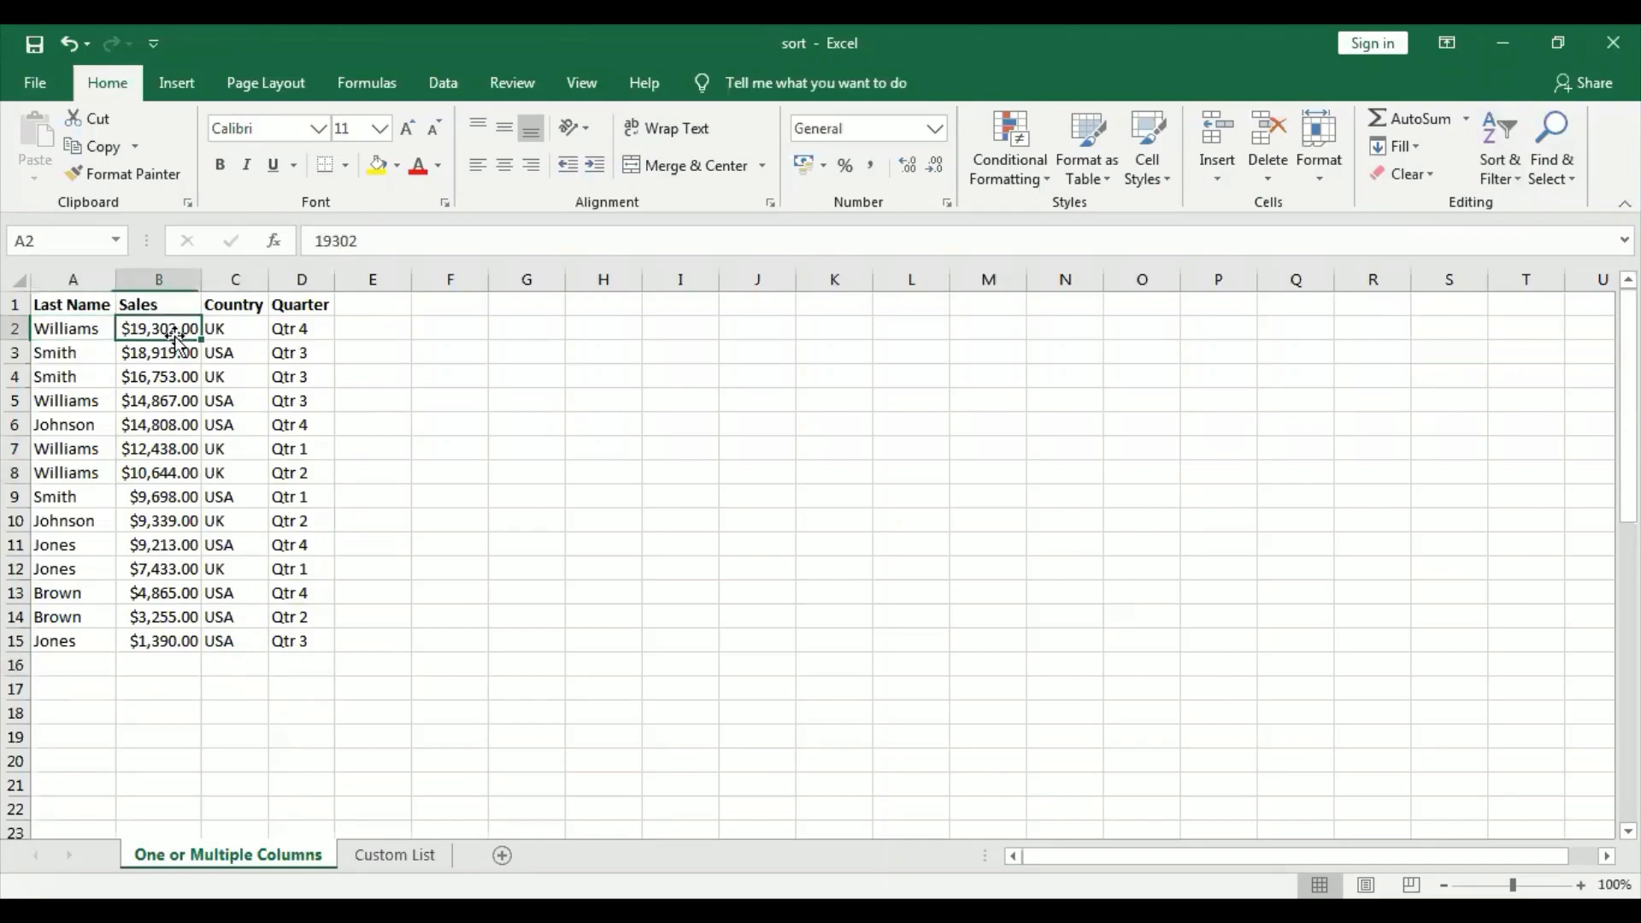
{"action": "left_click", "coordinate": [246, 327]}
{"action": "left_click", "coordinate": [321, 331]}
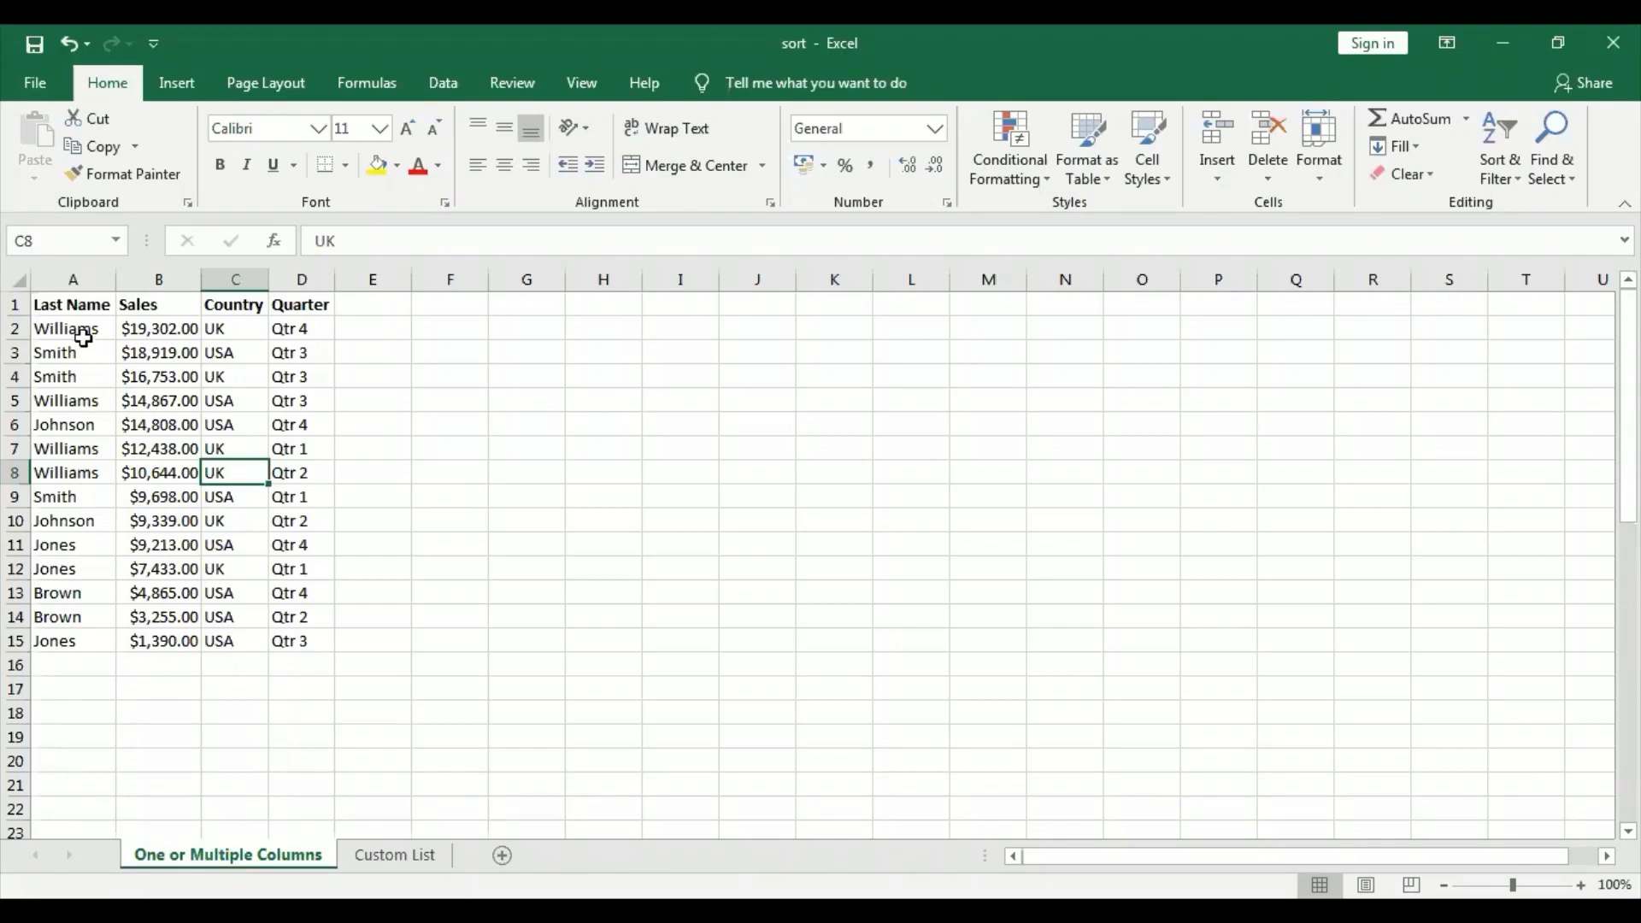
Start a custom sort of the table with Last Name as the first level, ordered A to Z
{"action": "left_click", "coordinate": [83, 337]}
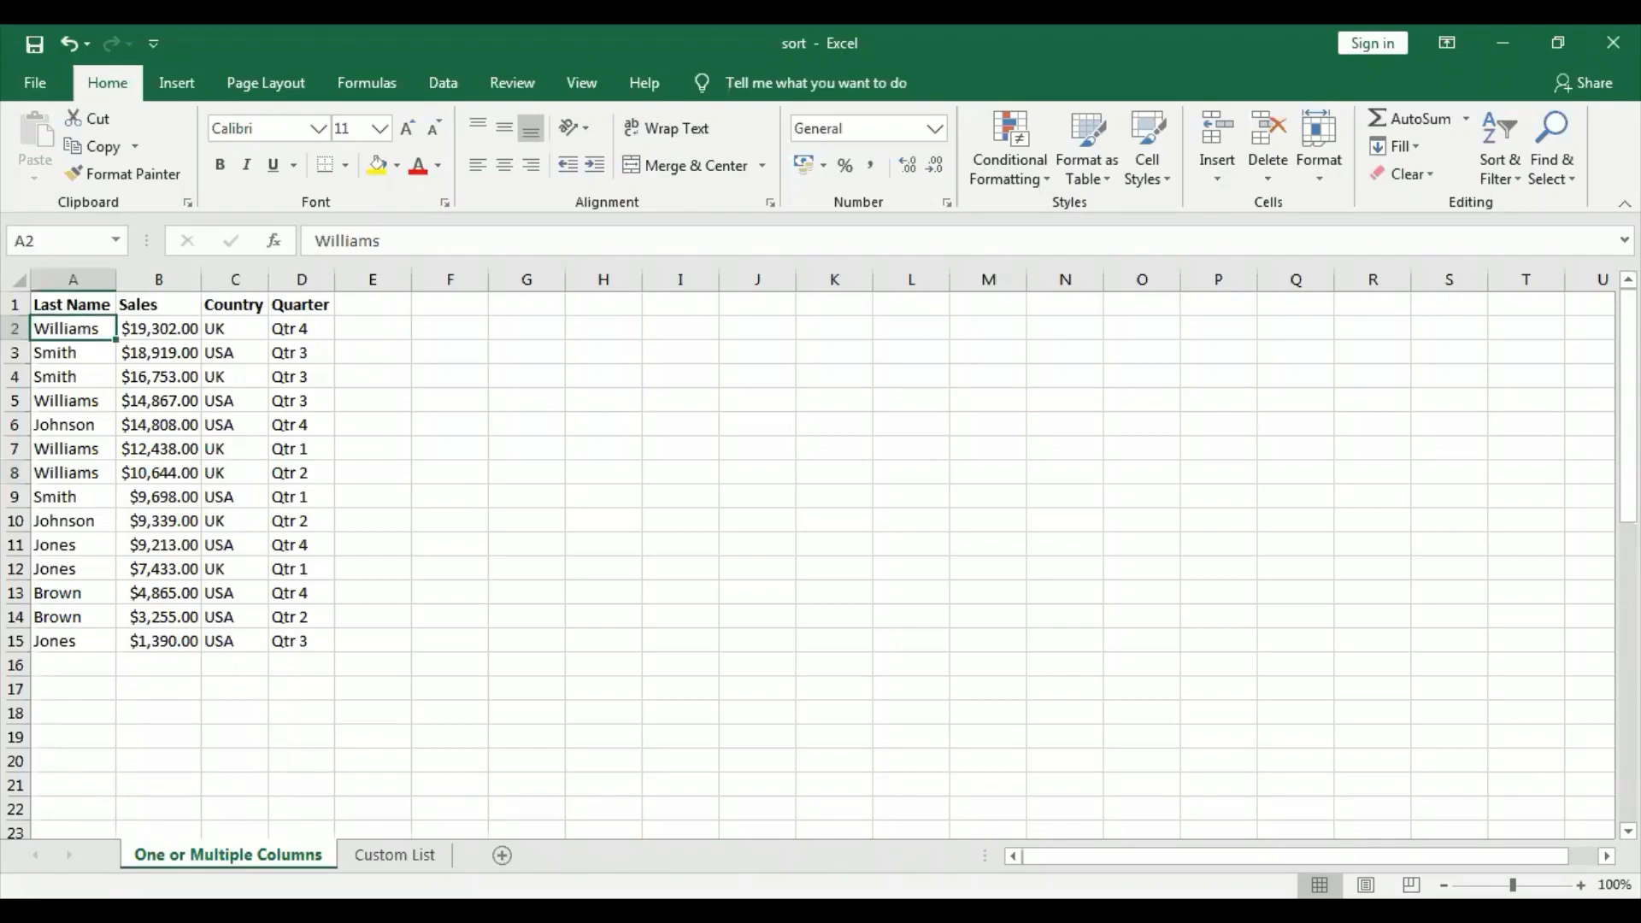
{"action": "left_click", "coordinate": [1514, 178]}
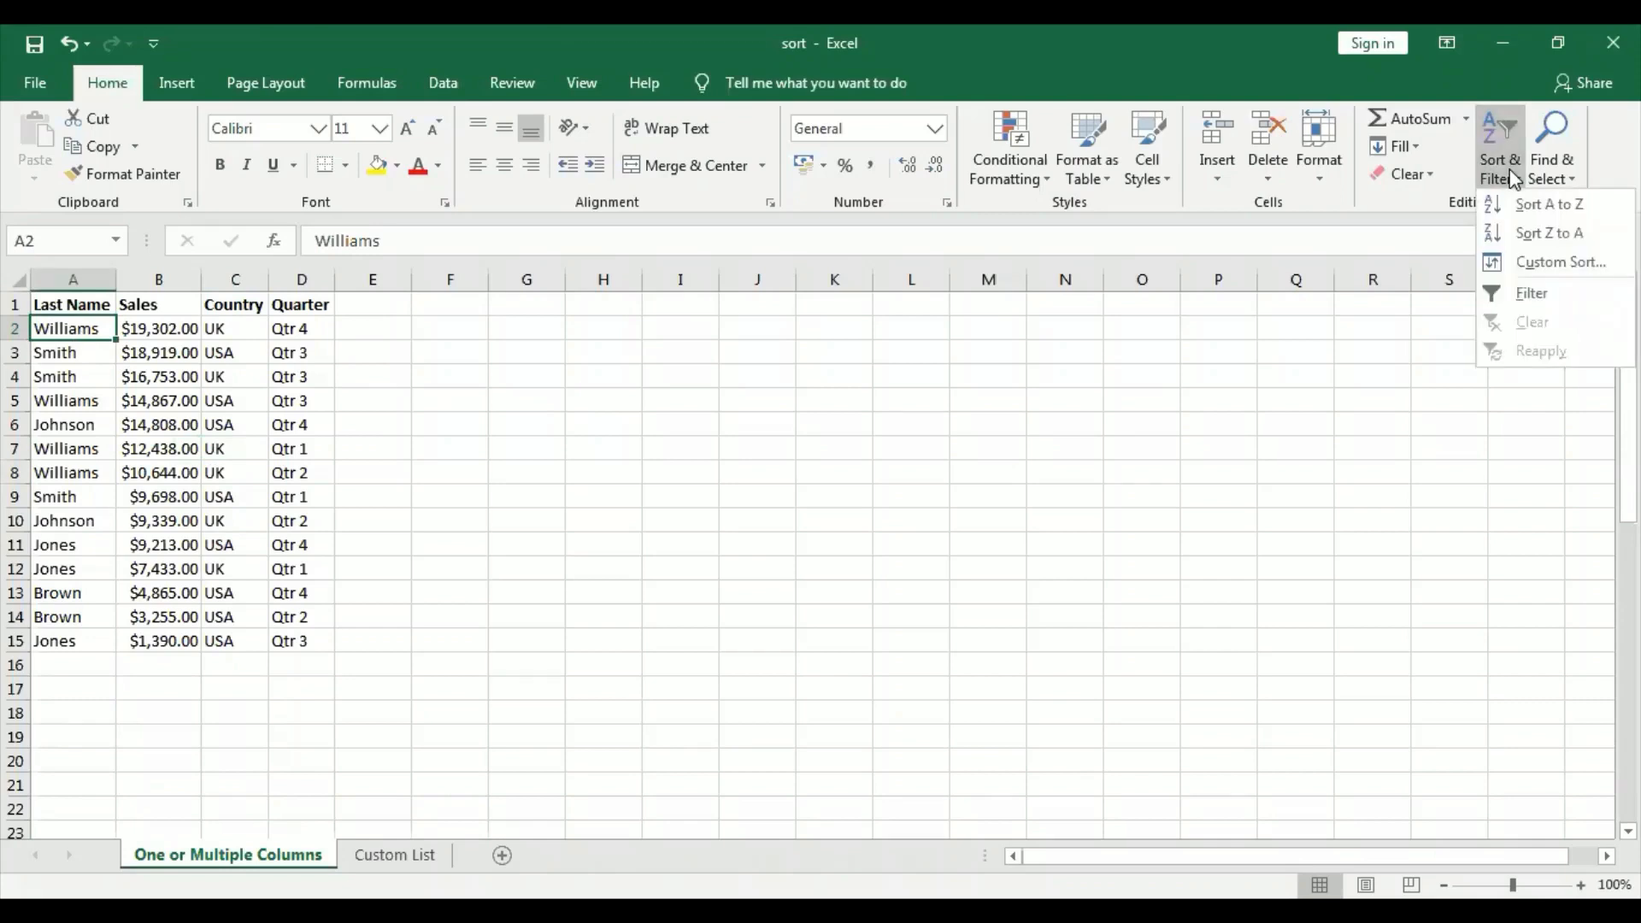
{"action": "left_click", "coordinate": [1545, 269]}
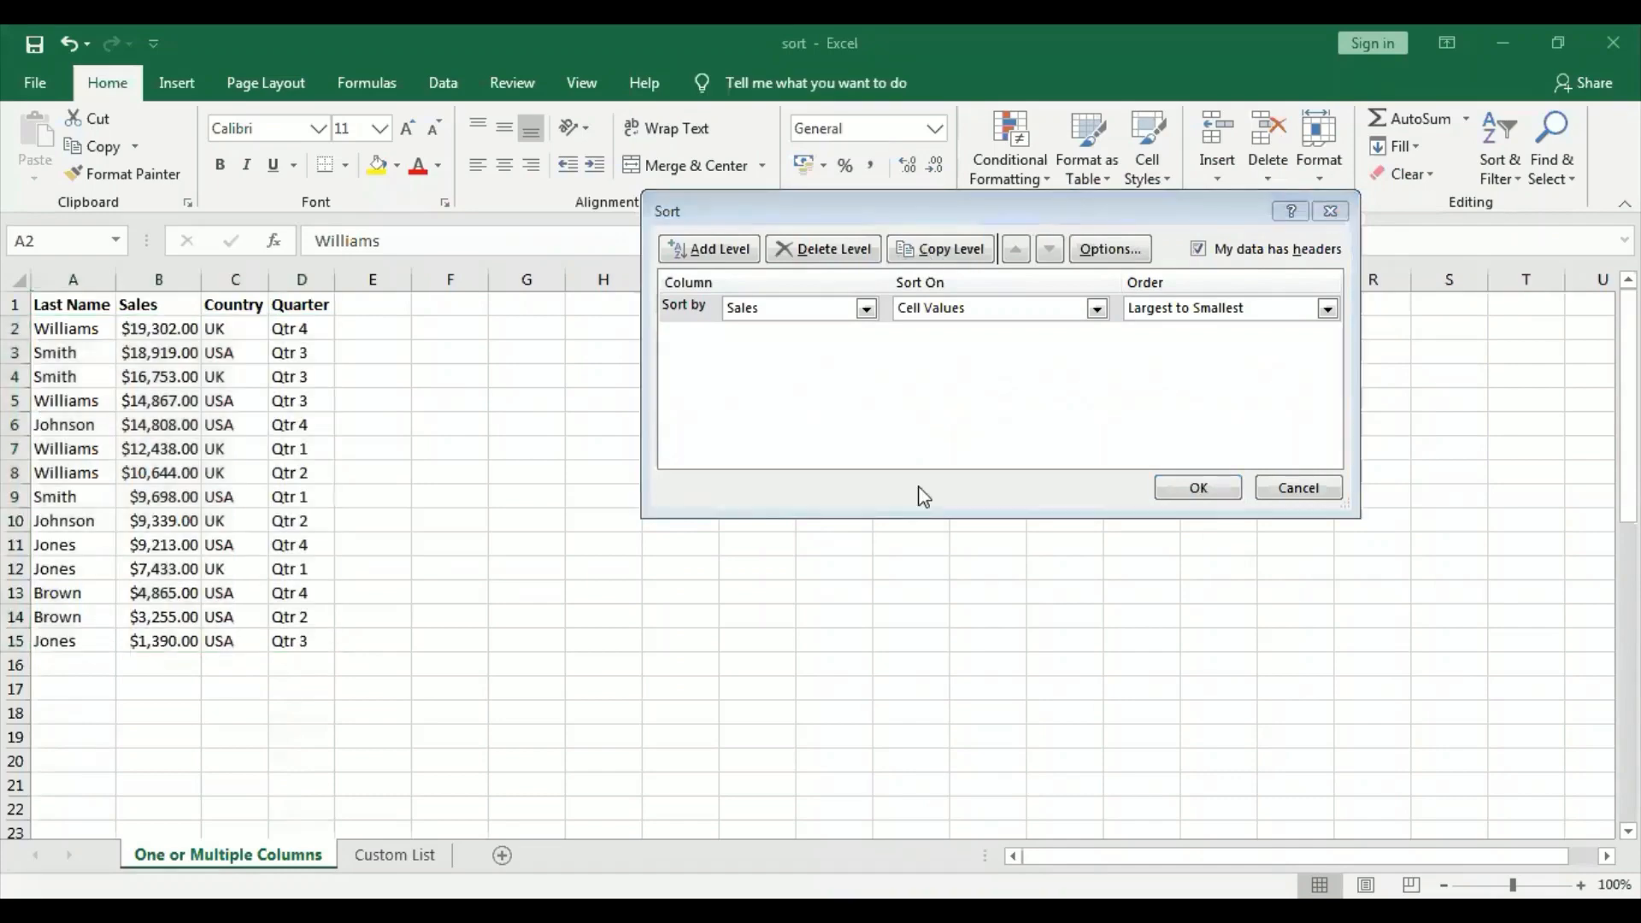
{"action": "left_click", "coordinate": [919, 487]}
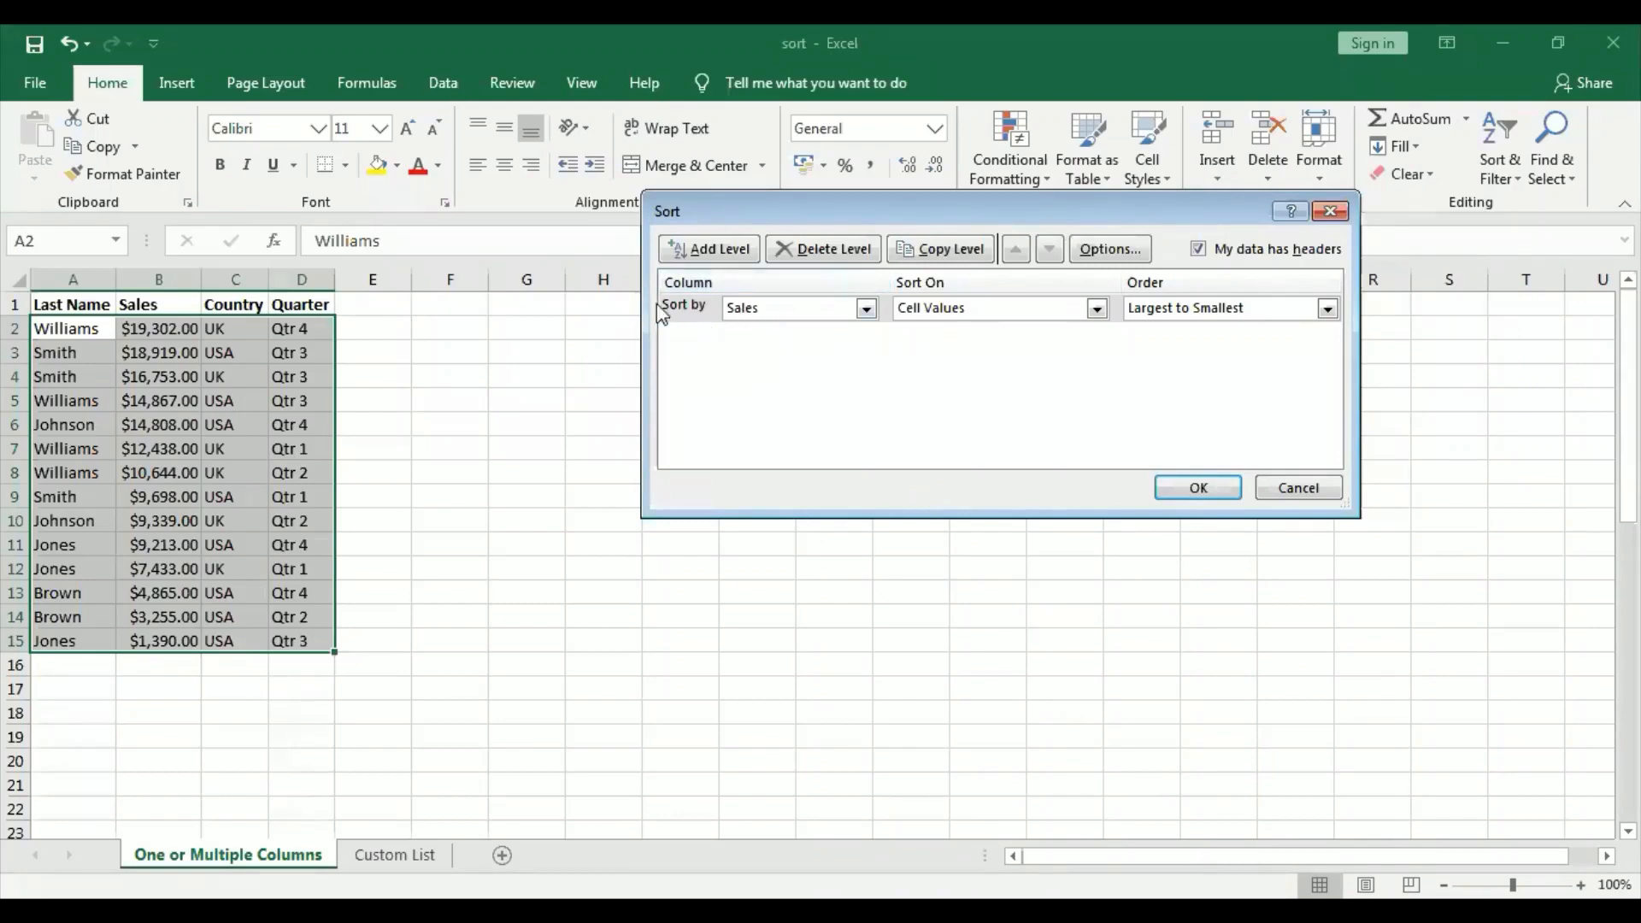
{"action": "left_click", "coordinate": [867, 311]}
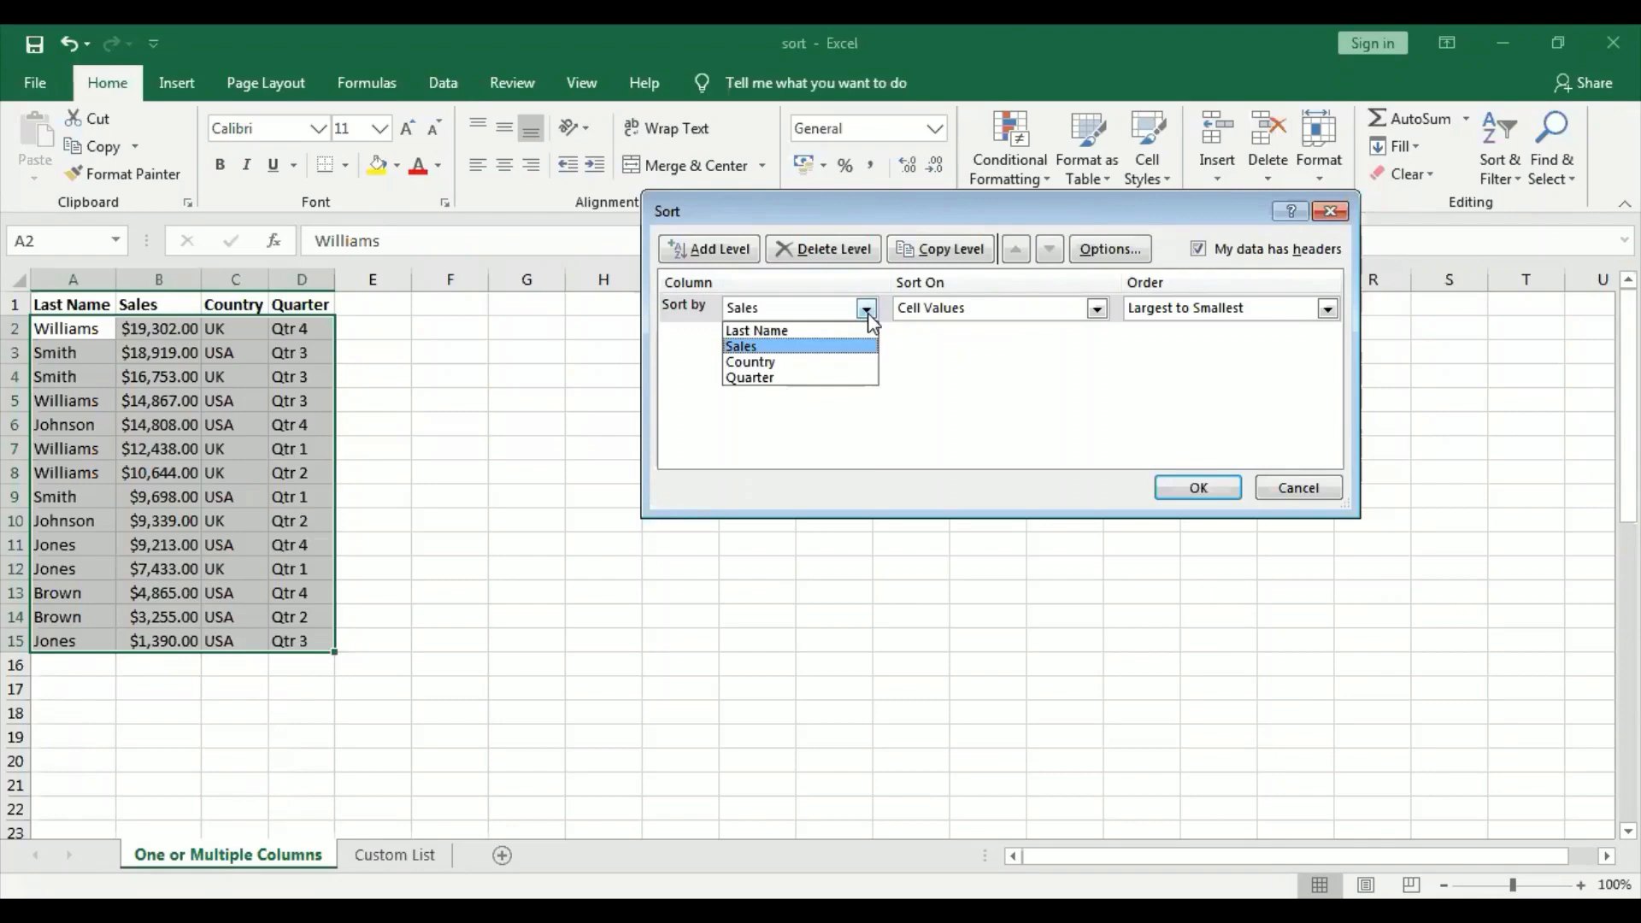
{"action": "left_click", "coordinate": [858, 330]}
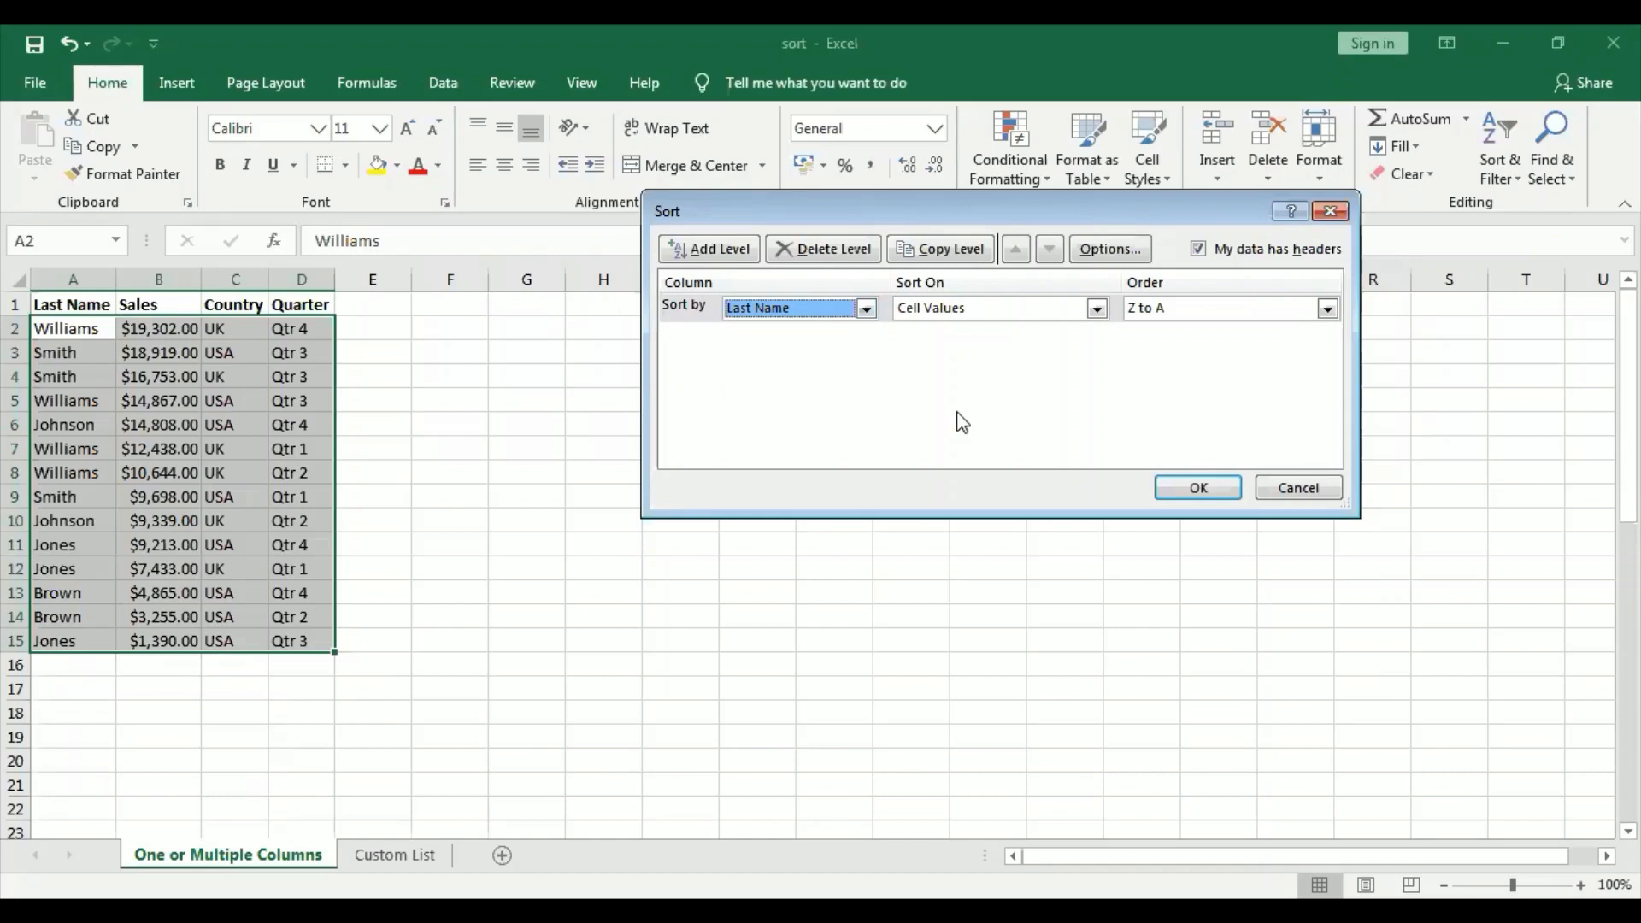
{"action": "left_click", "coordinate": [1327, 309]}
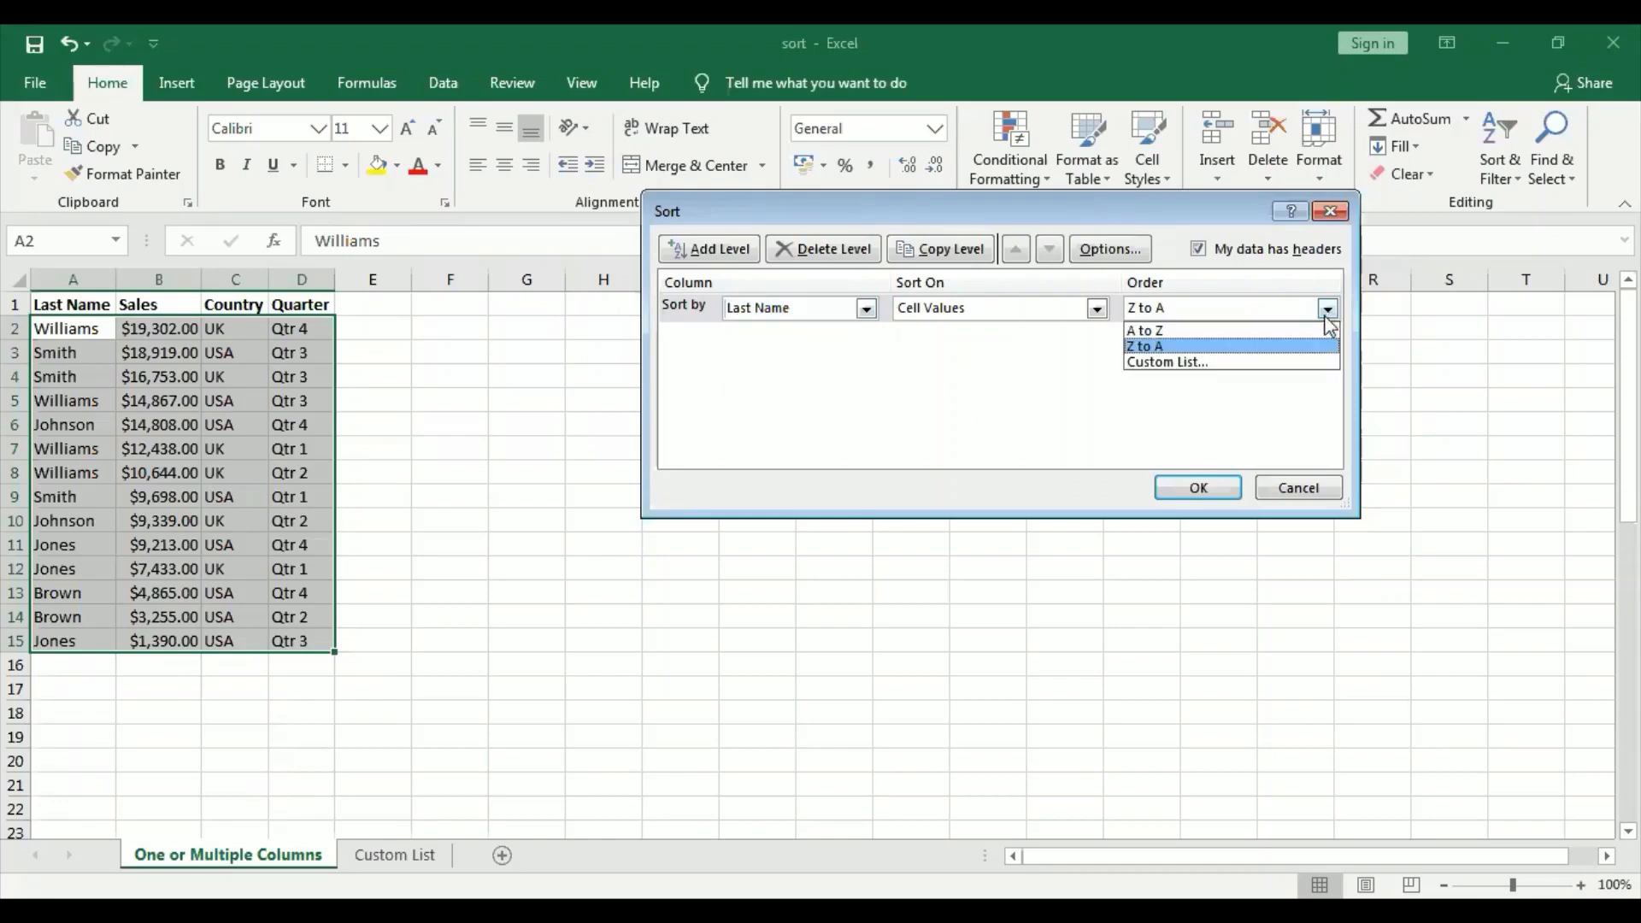
{"action": "left_click", "coordinate": [1315, 326]}
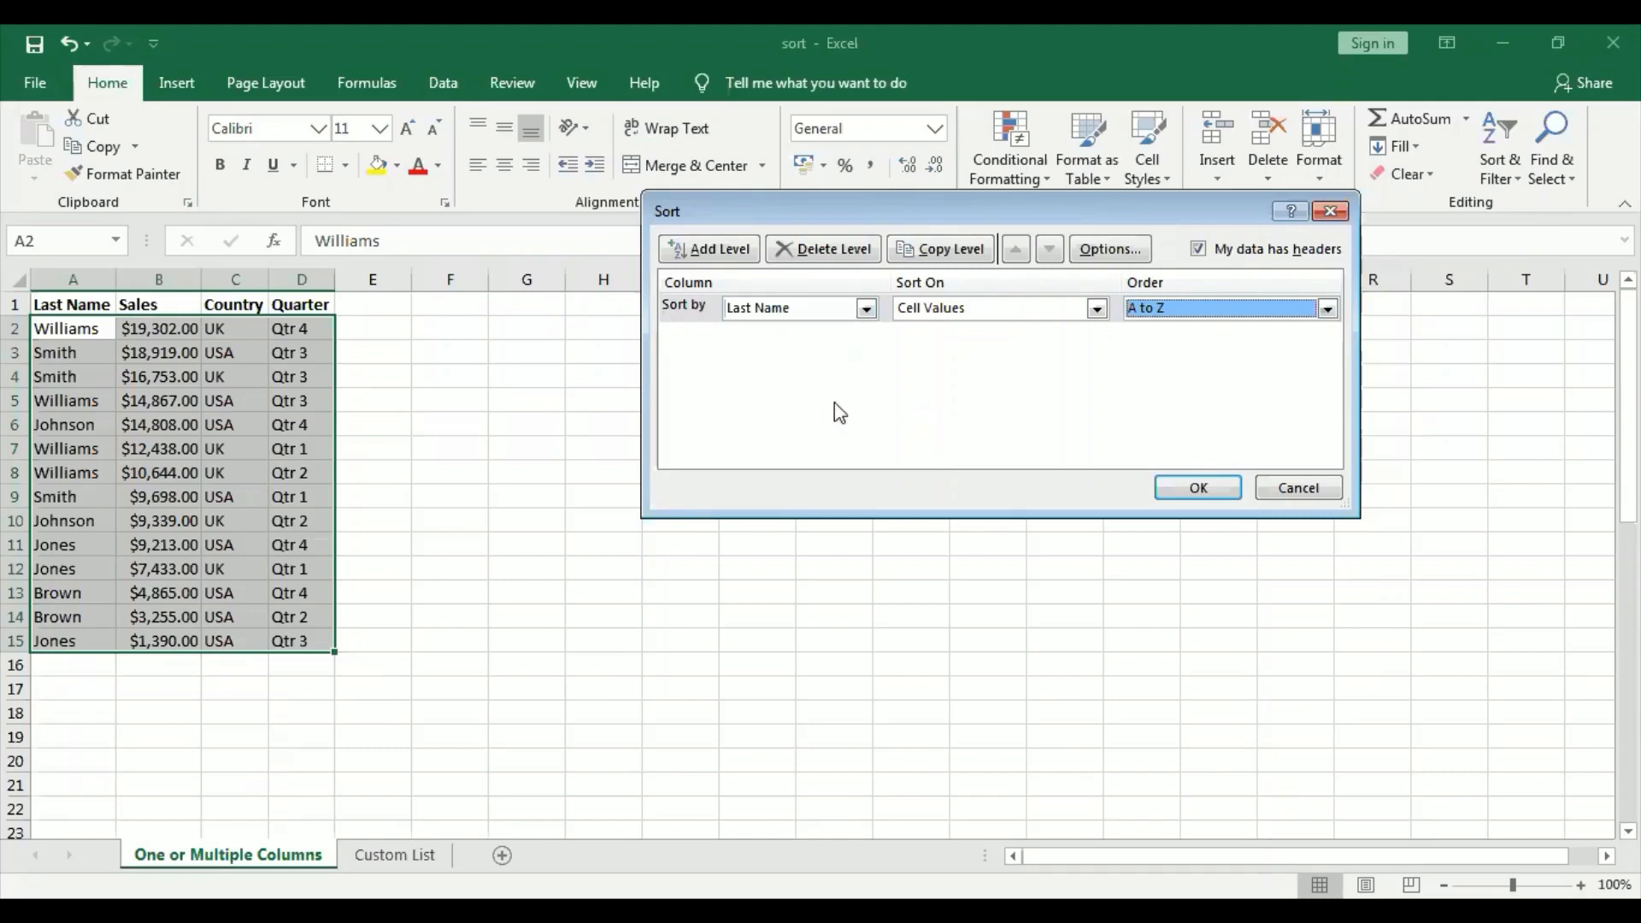
Add a second level to the custom sort, using the Sales column
{"action": "left_click", "coordinate": [706, 247]}
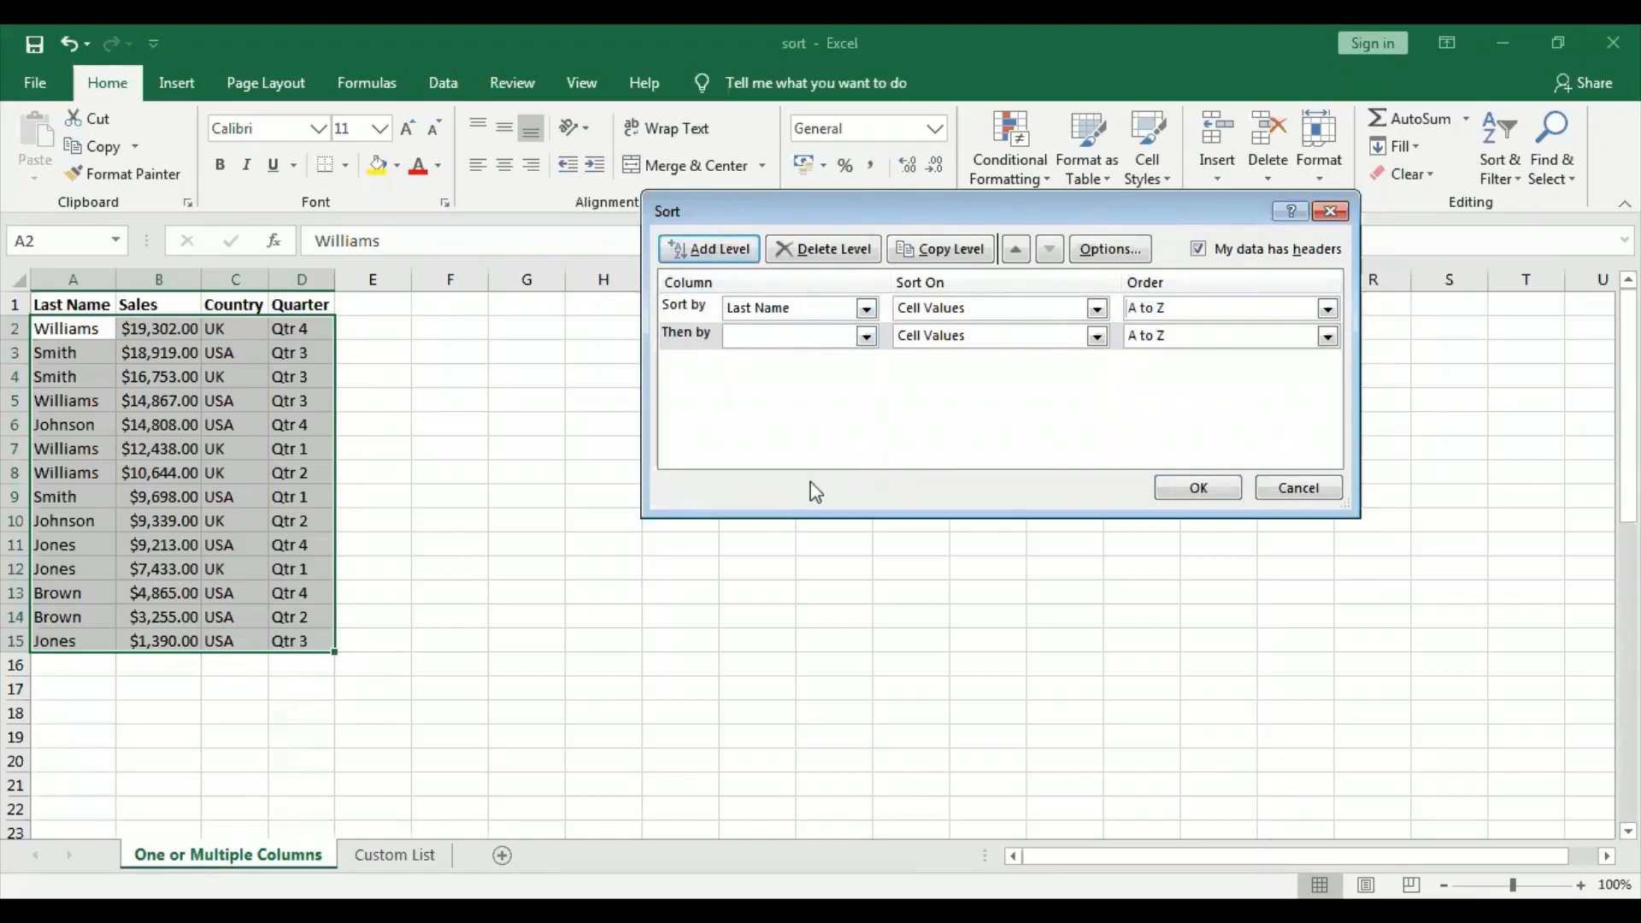
{"action": "left_click", "coordinate": [866, 336]}
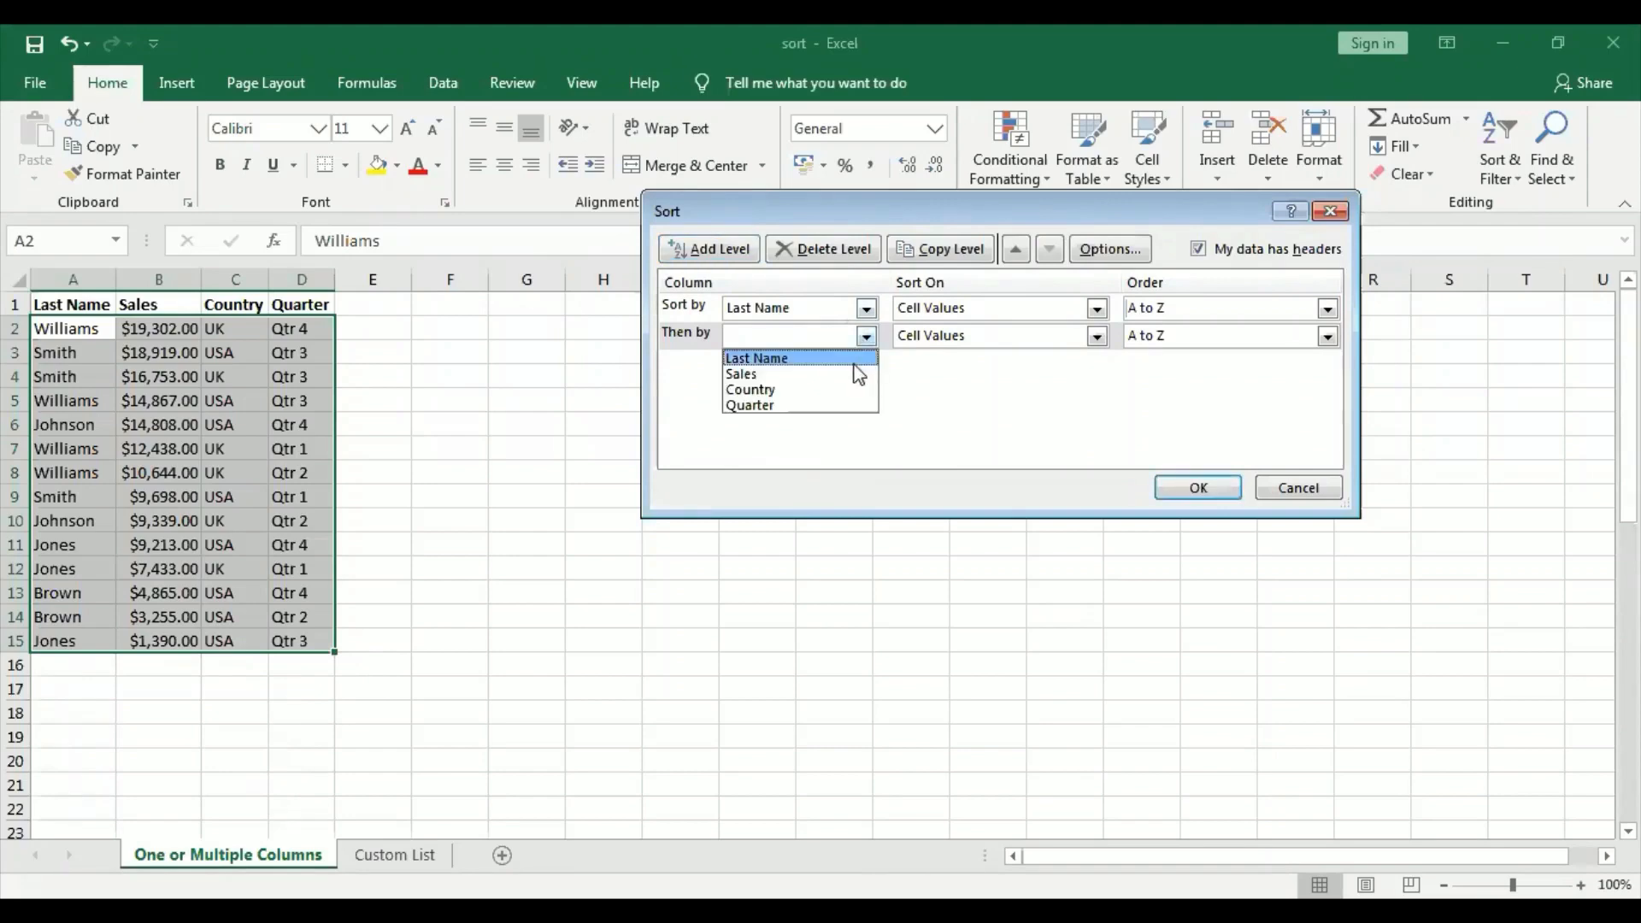
{"action": "left_click", "coordinate": [846, 374]}
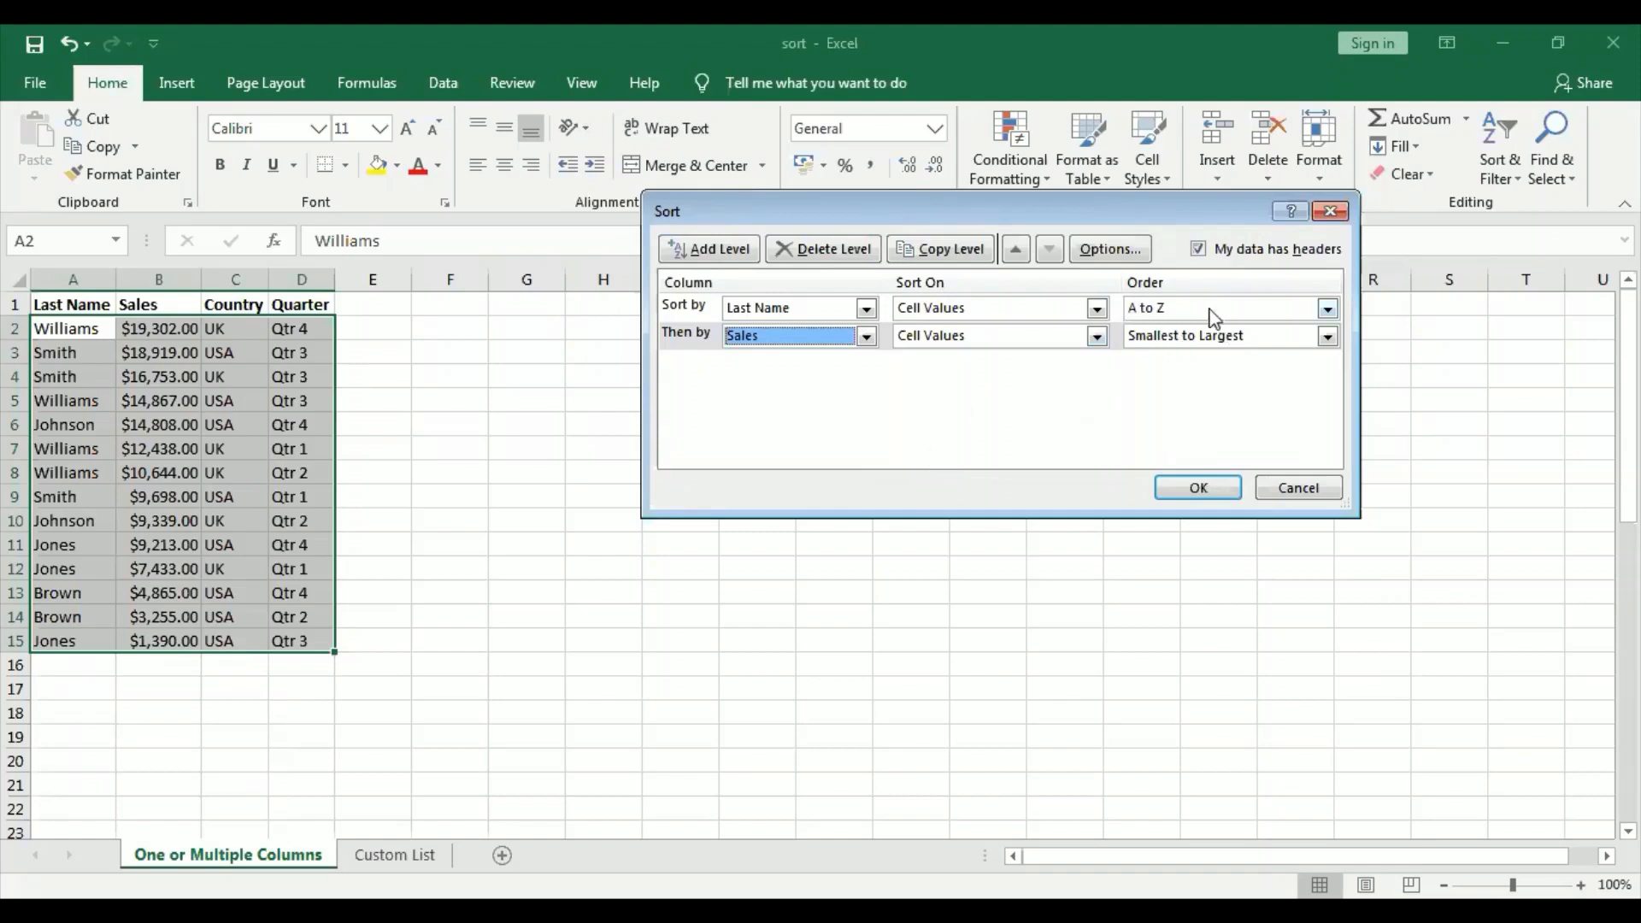
Apply the custom sort by Last Name A to Z, then by Sales from smallest to largest
{"action": "left_click", "coordinate": [1200, 491]}
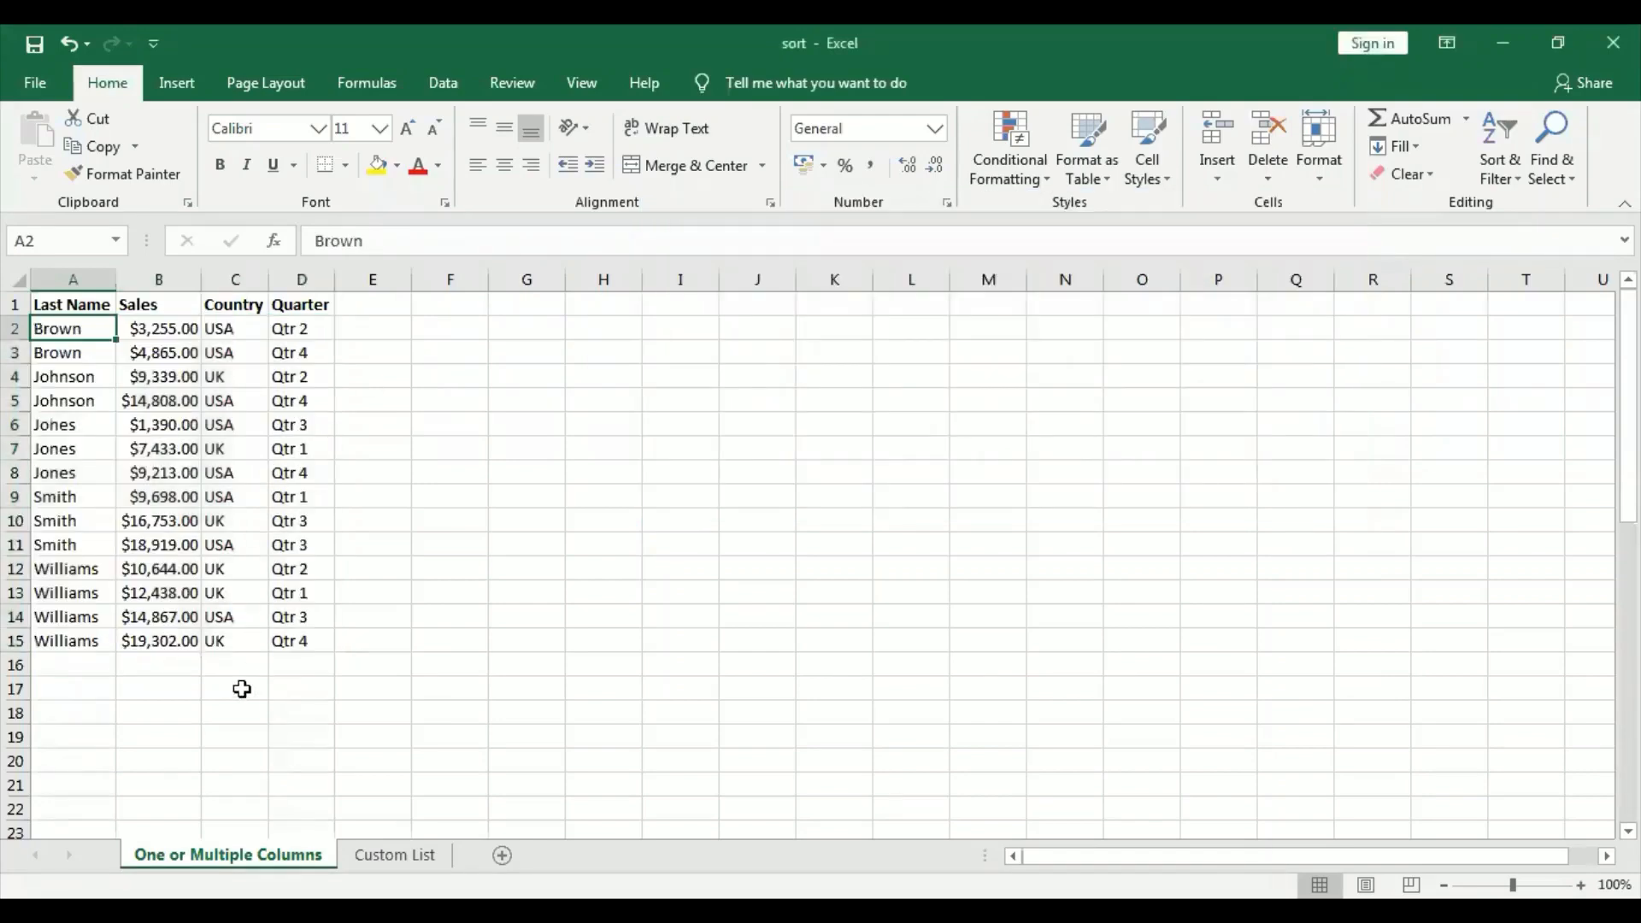
{"action": "left_click", "coordinate": [242, 689]}
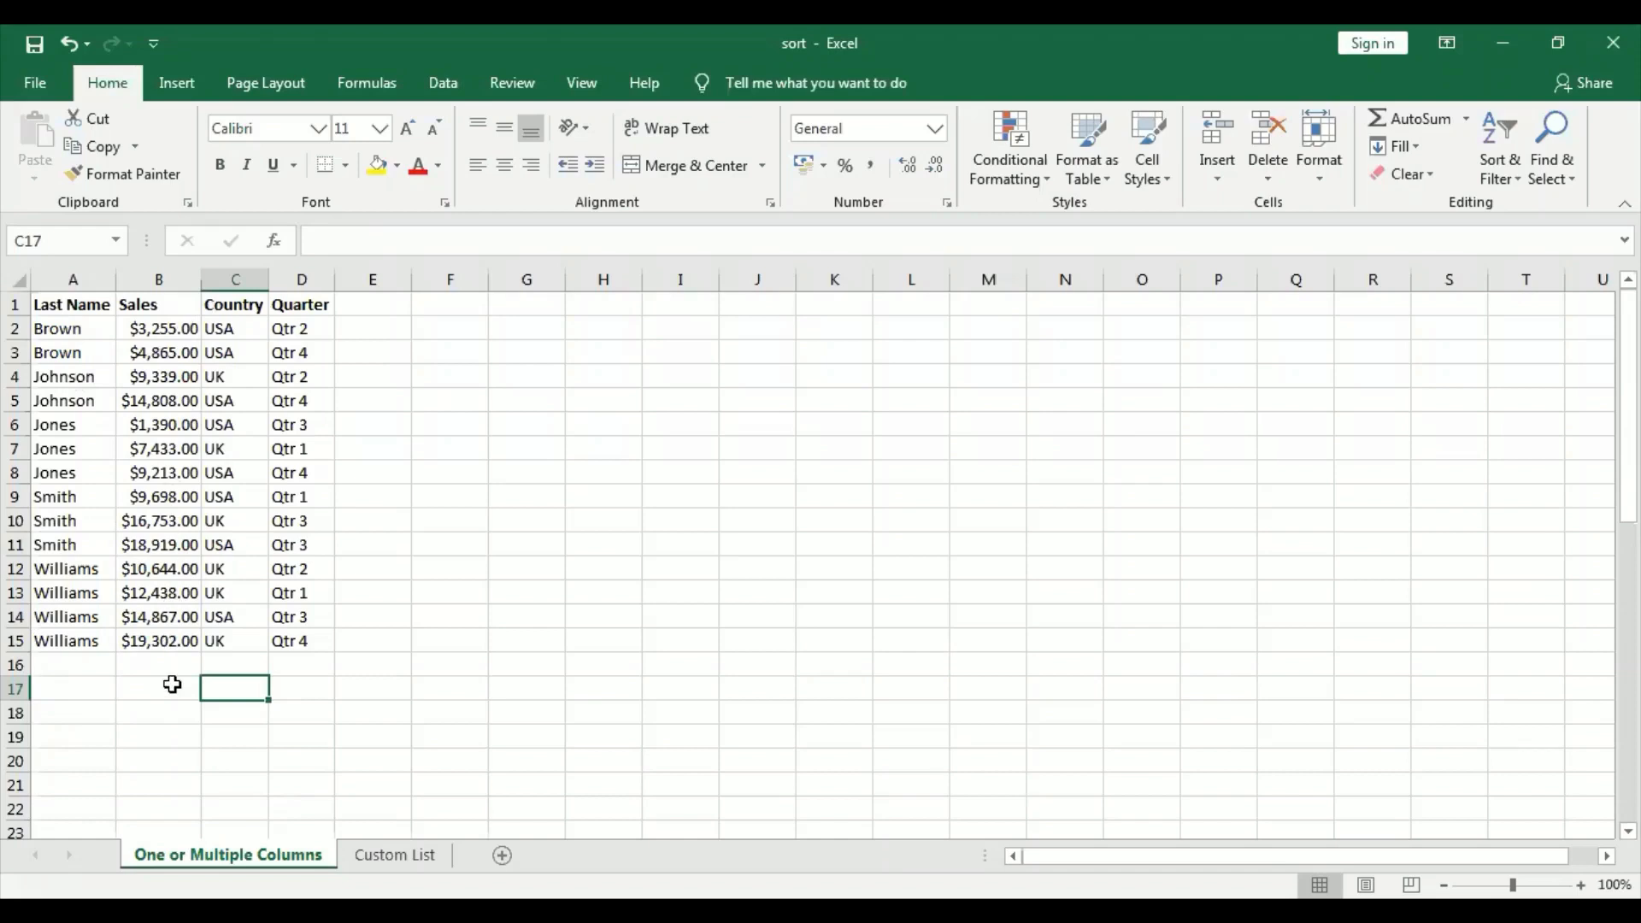
{"action": "key", "text": "Left"}
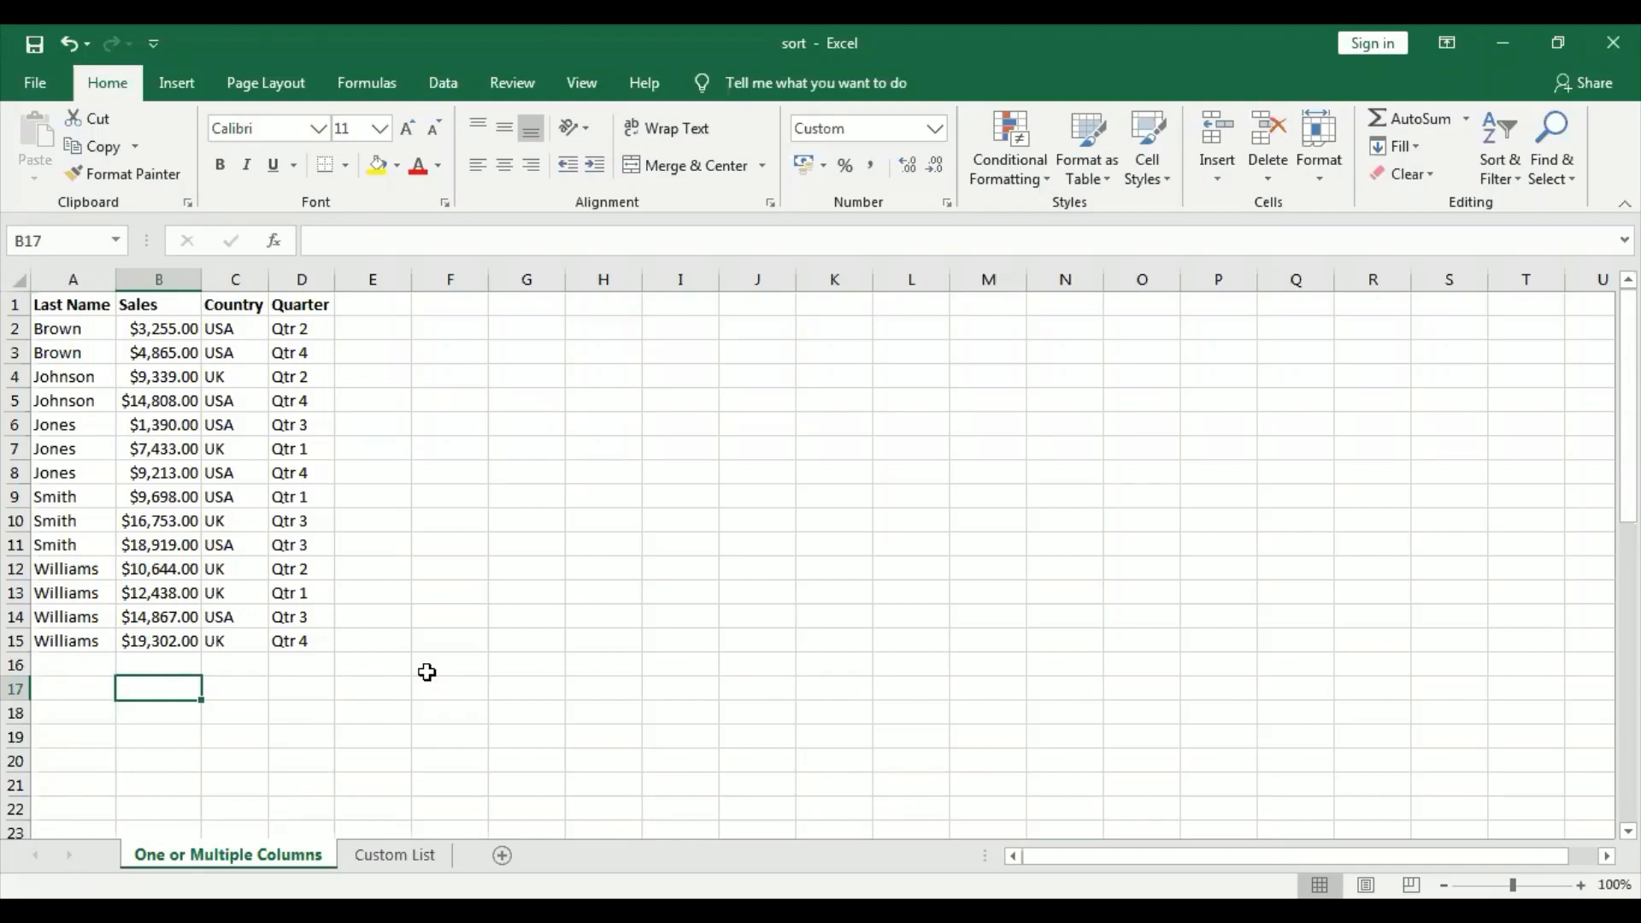
Re-sort the table with a custom sort by Last Name A to Z, then by Quarter A to Z
{"action": "left_click", "coordinate": [67, 408]}
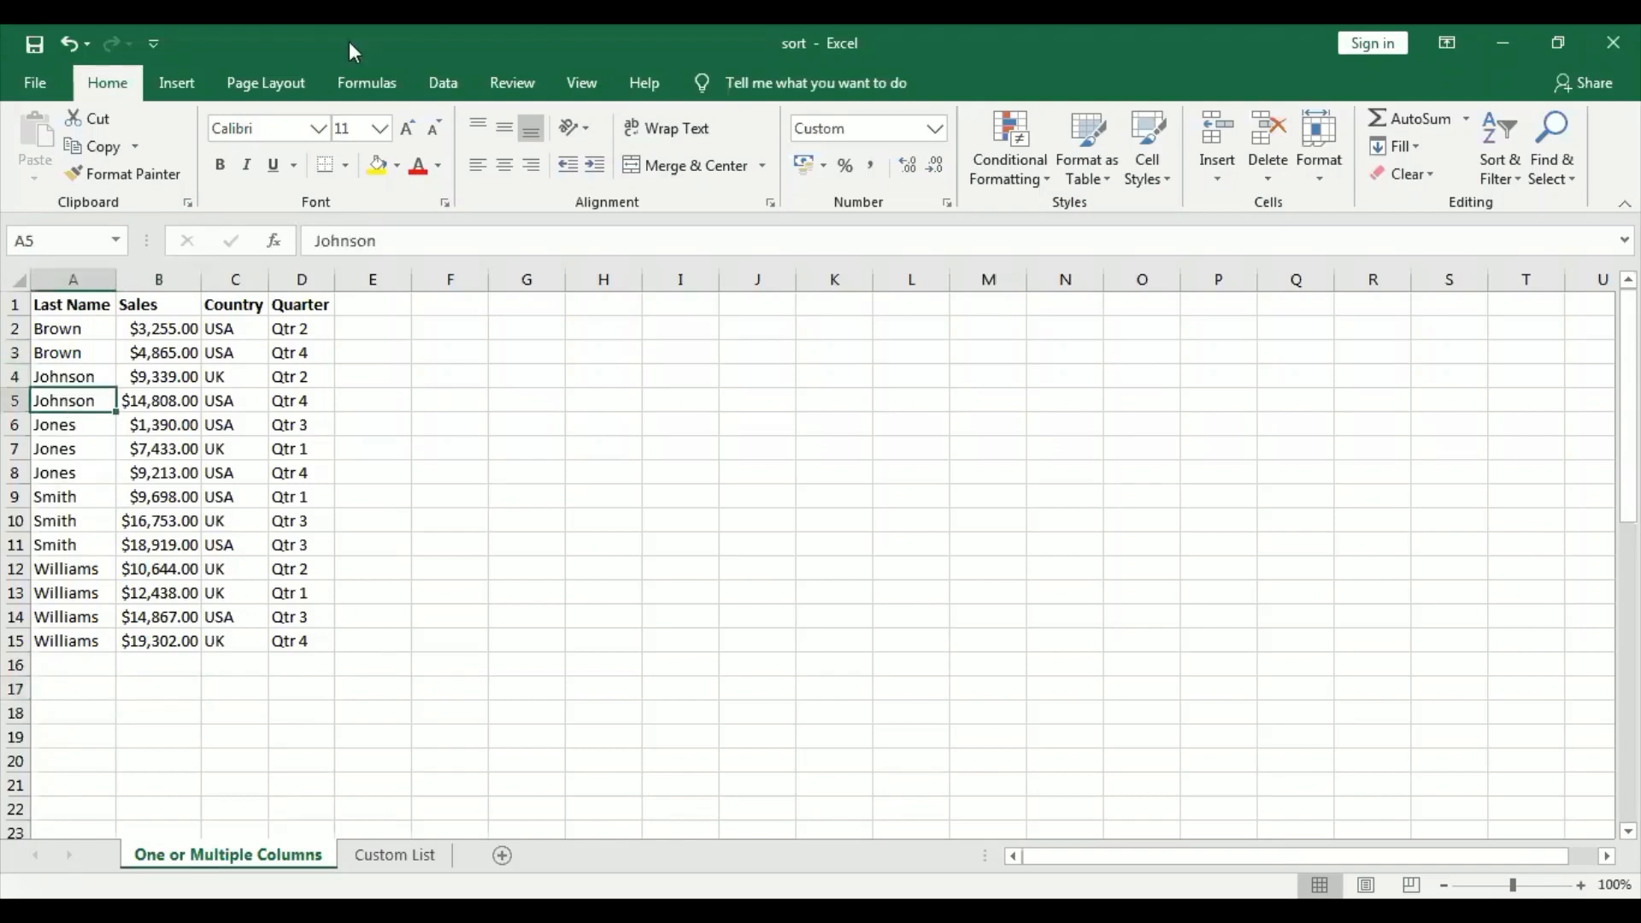
{"action": "left_click", "coordinate": [1500, 159]}
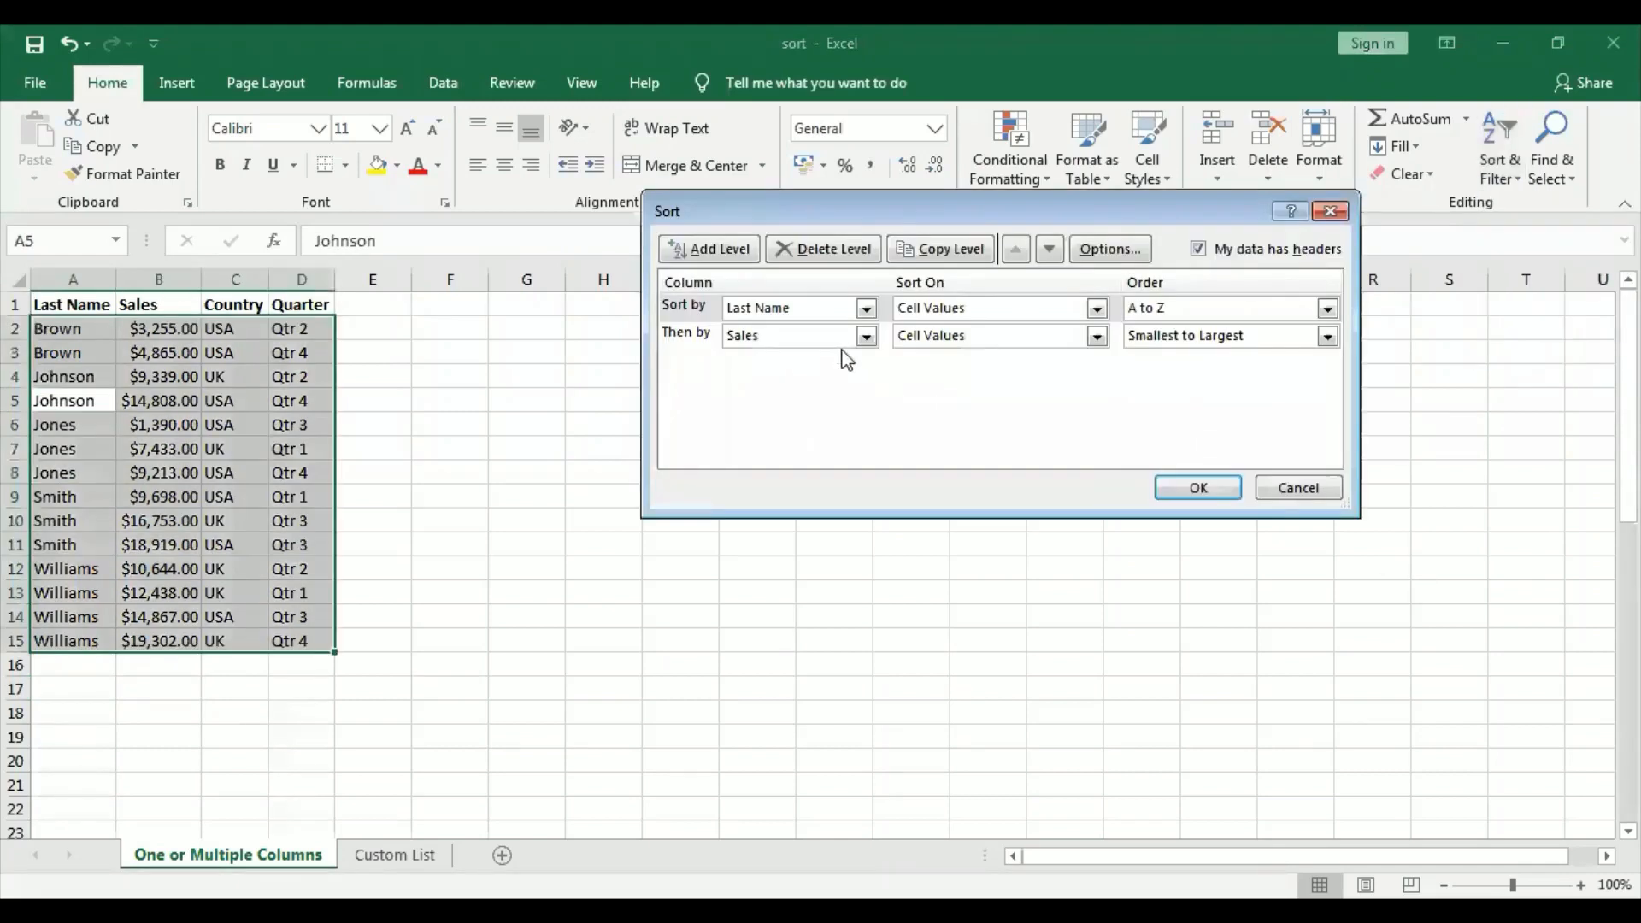
{"action": "left_click", "coordinate": [866, 335]}
{"action": "left_click", "coordinate": [858, 404]}
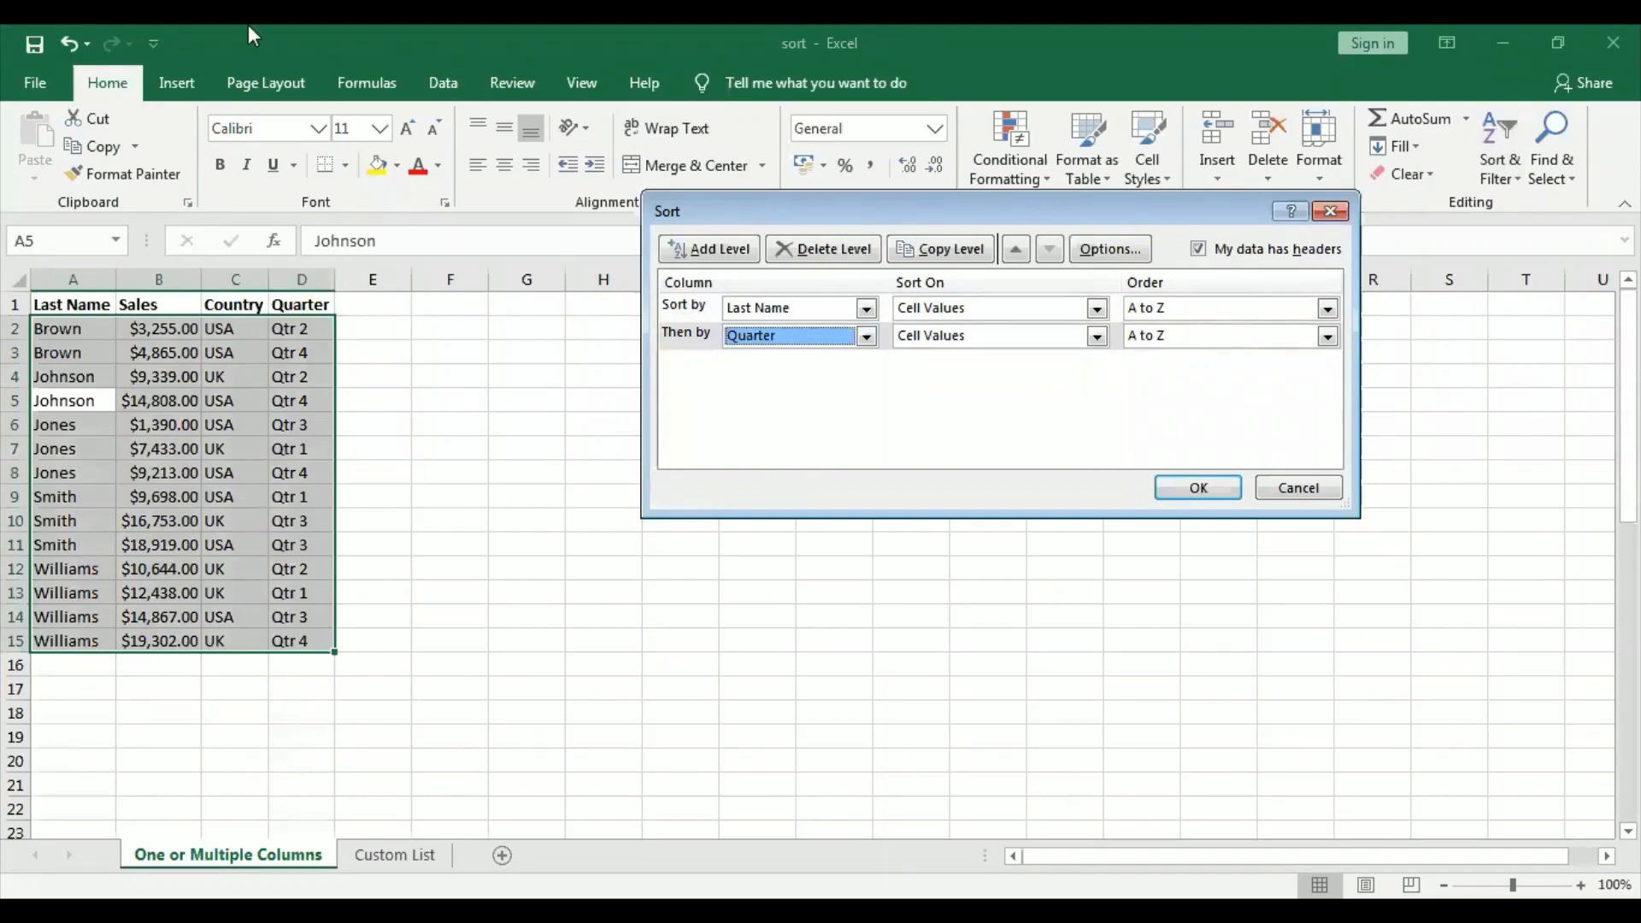
{"action": "left_click", "coordinate": [1194, 489]}
Examine the Quarter values row by row to check their order within each last name
{"action": "left_click", "coordinate": [289, 494]}
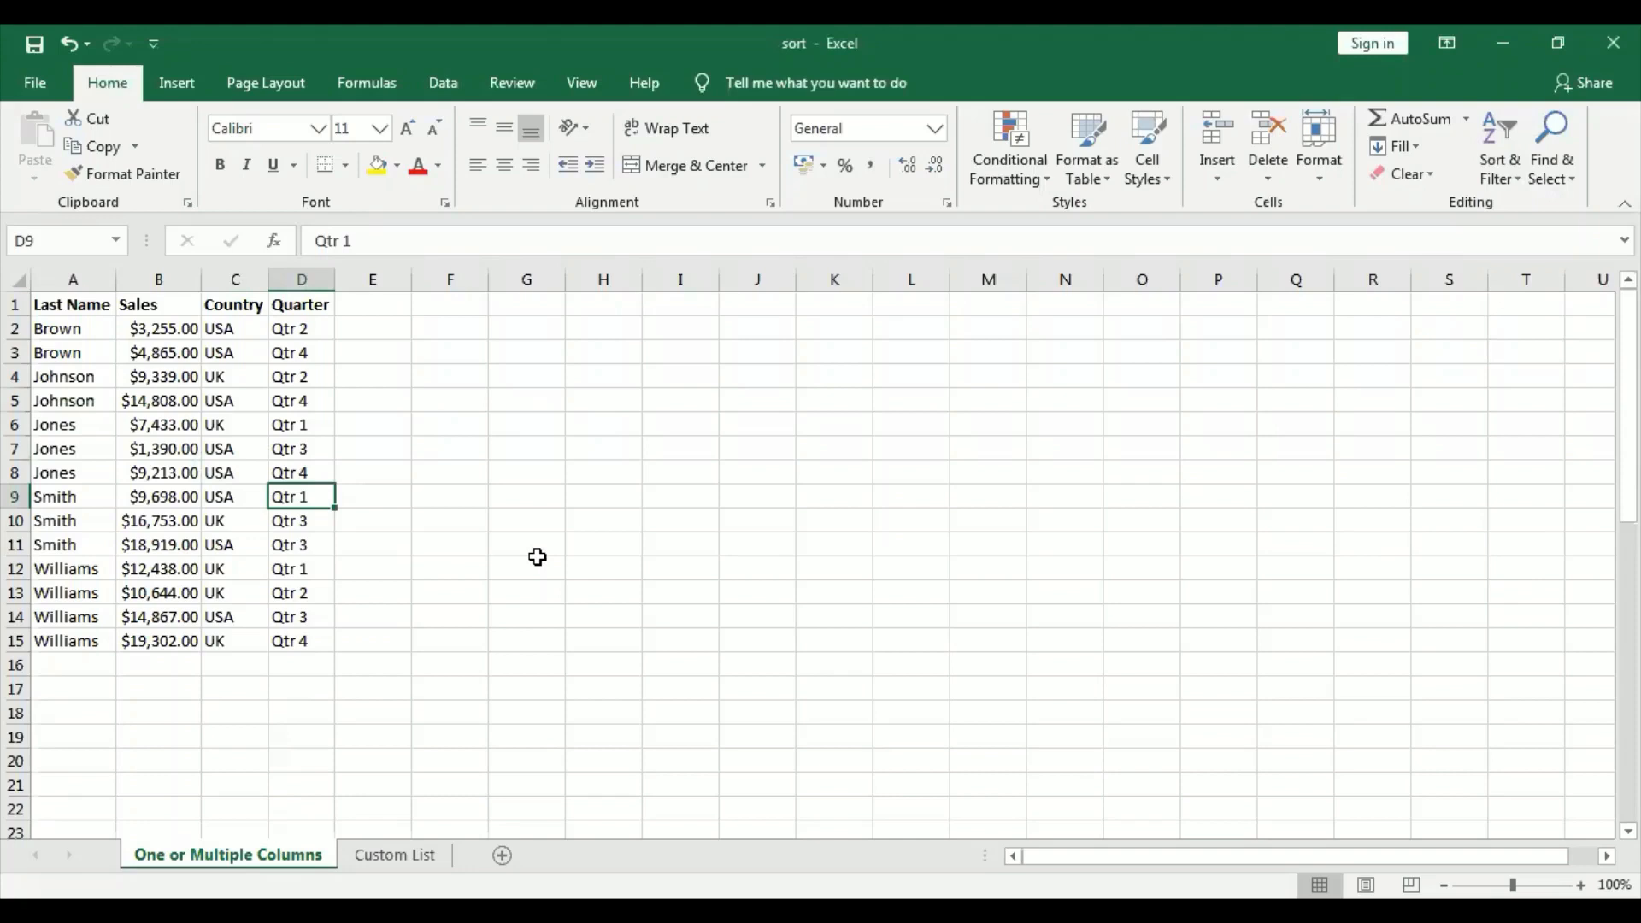
{"action": "left_click", "coordinate": [300, 332]}
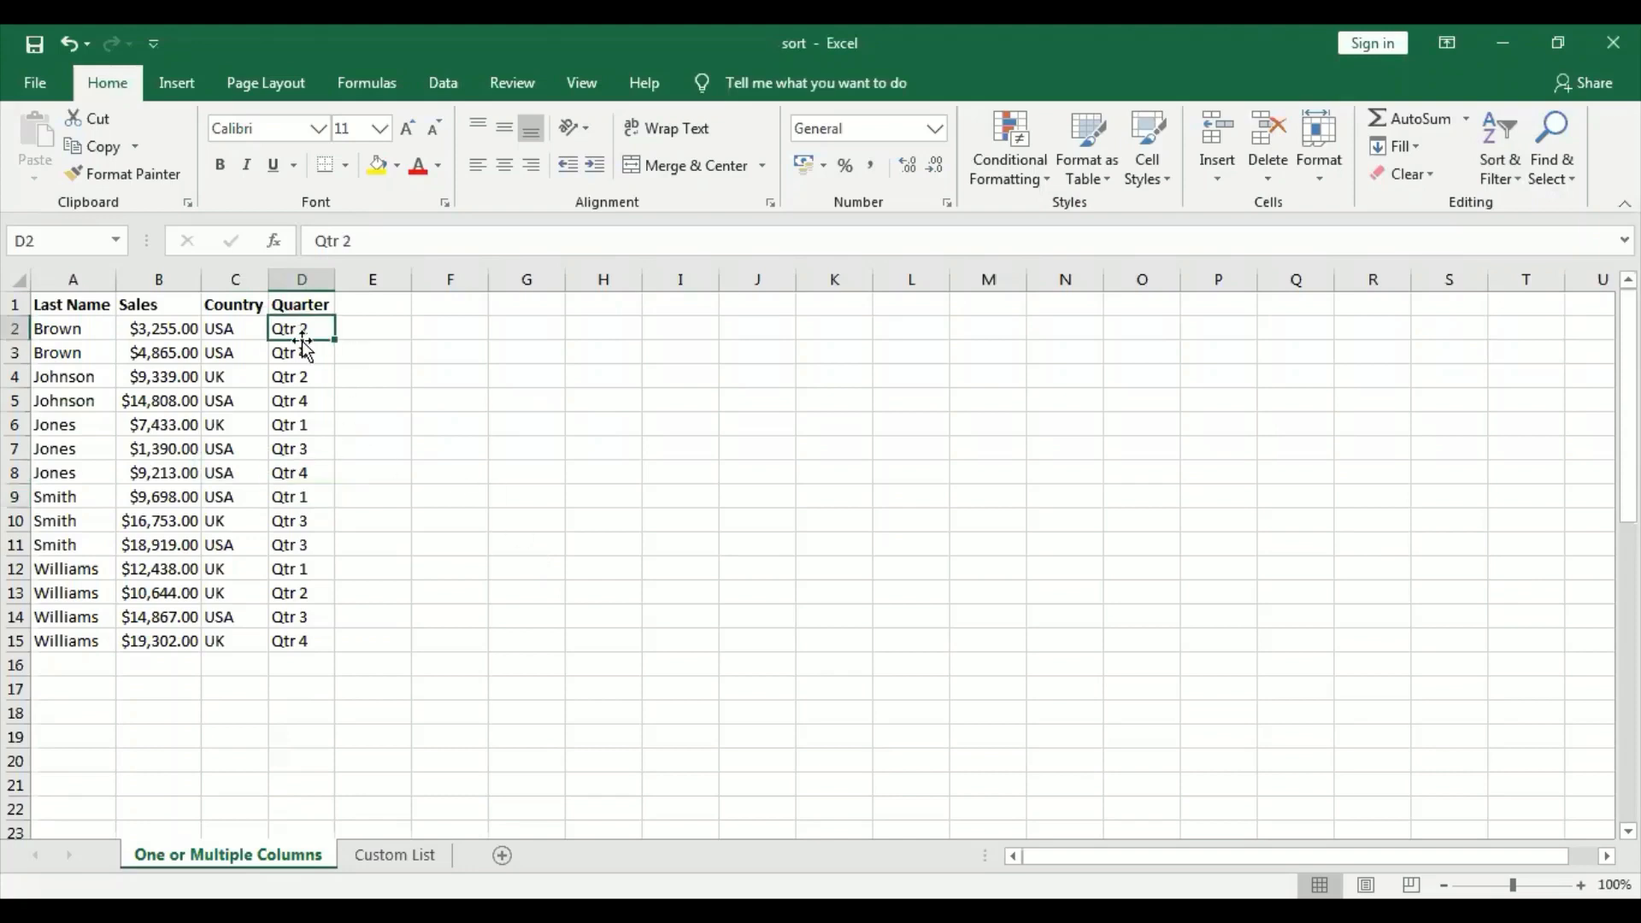
{"action": "left_click", "coordinate": [306, 350]}
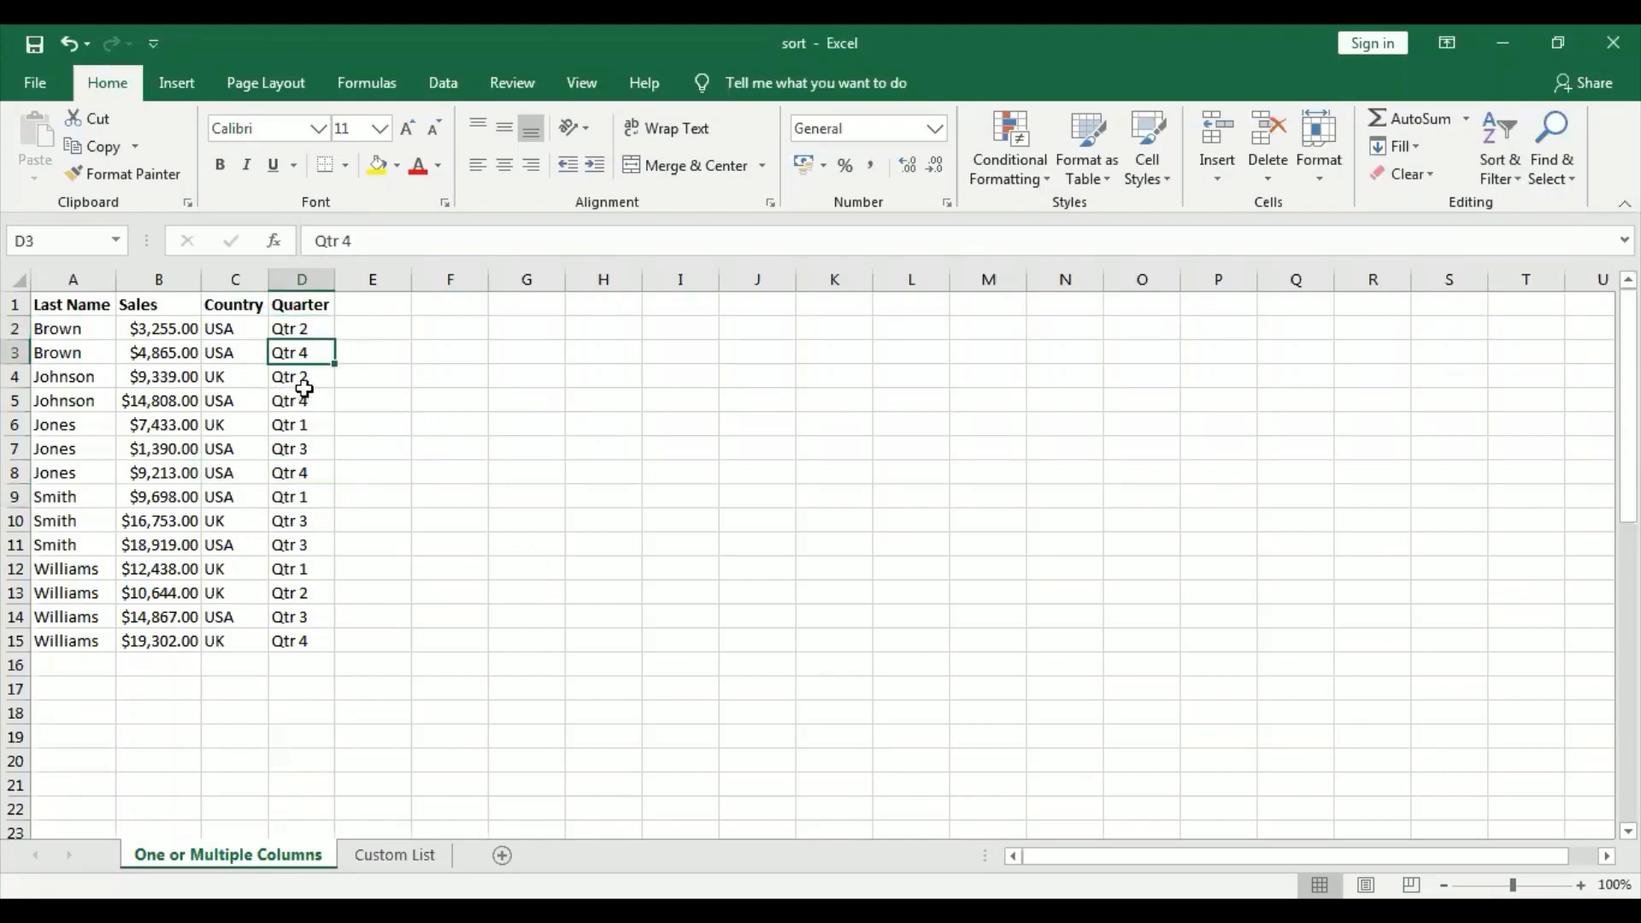
{"action": "left_click", "coordinate": [312, 376]}
{"action": "left_click", "coordinate": [318, 401]}
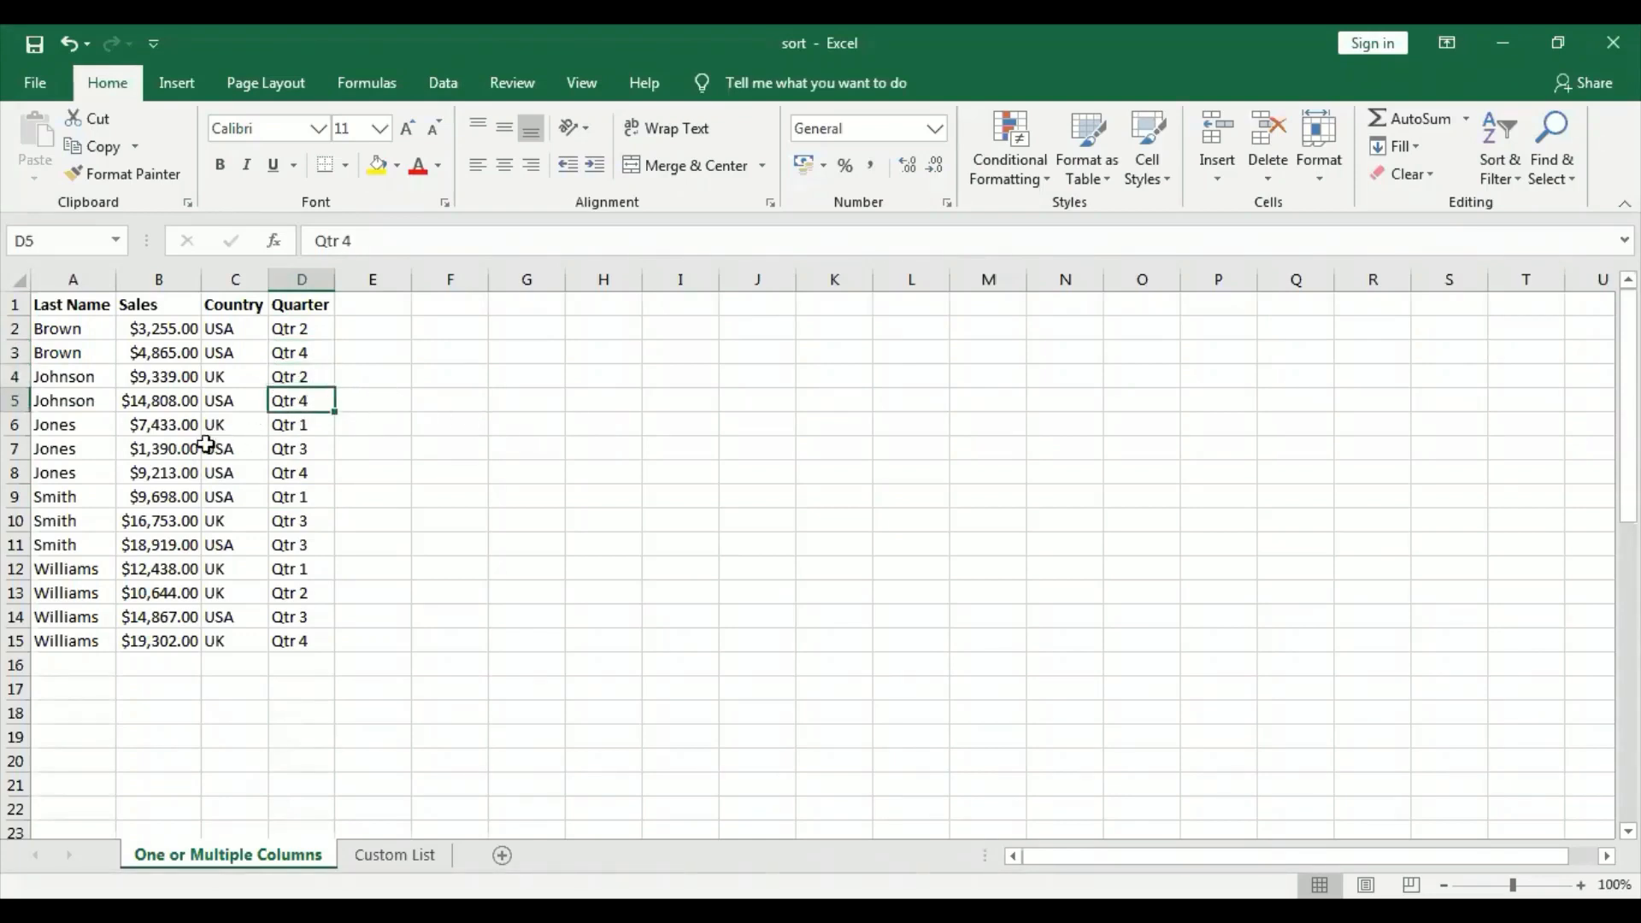
{"action": "left_click", "coordinate": [289, 426]}
{"action": "left_click", "coordinate": [289, 450]}
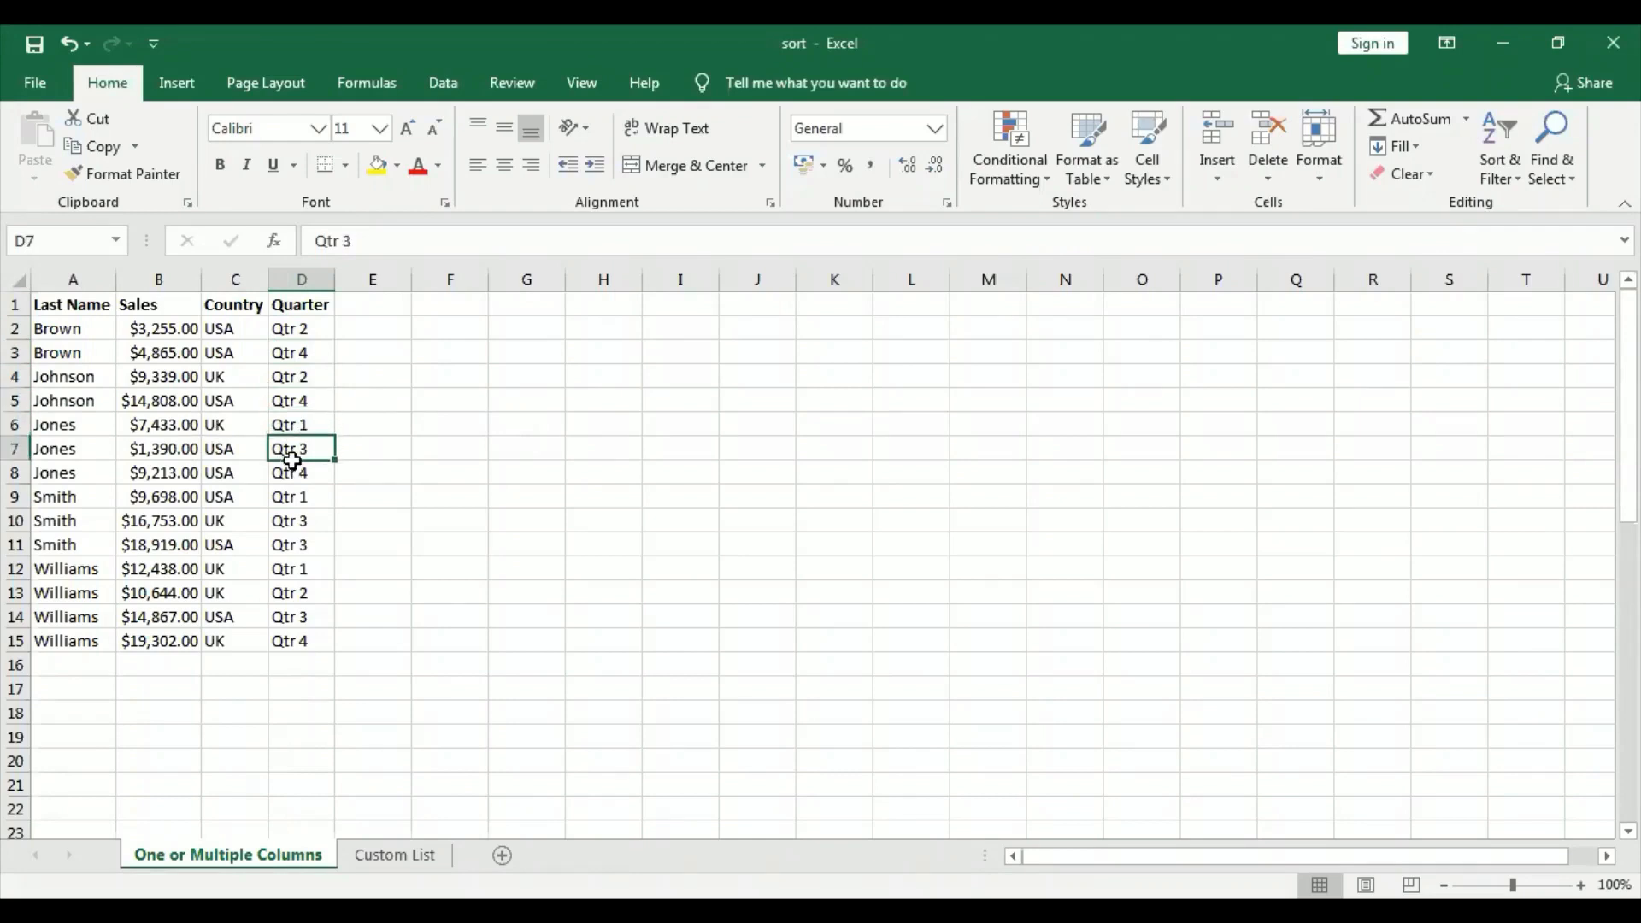
{"action": "left_click", "coordinate": [308, 473]}
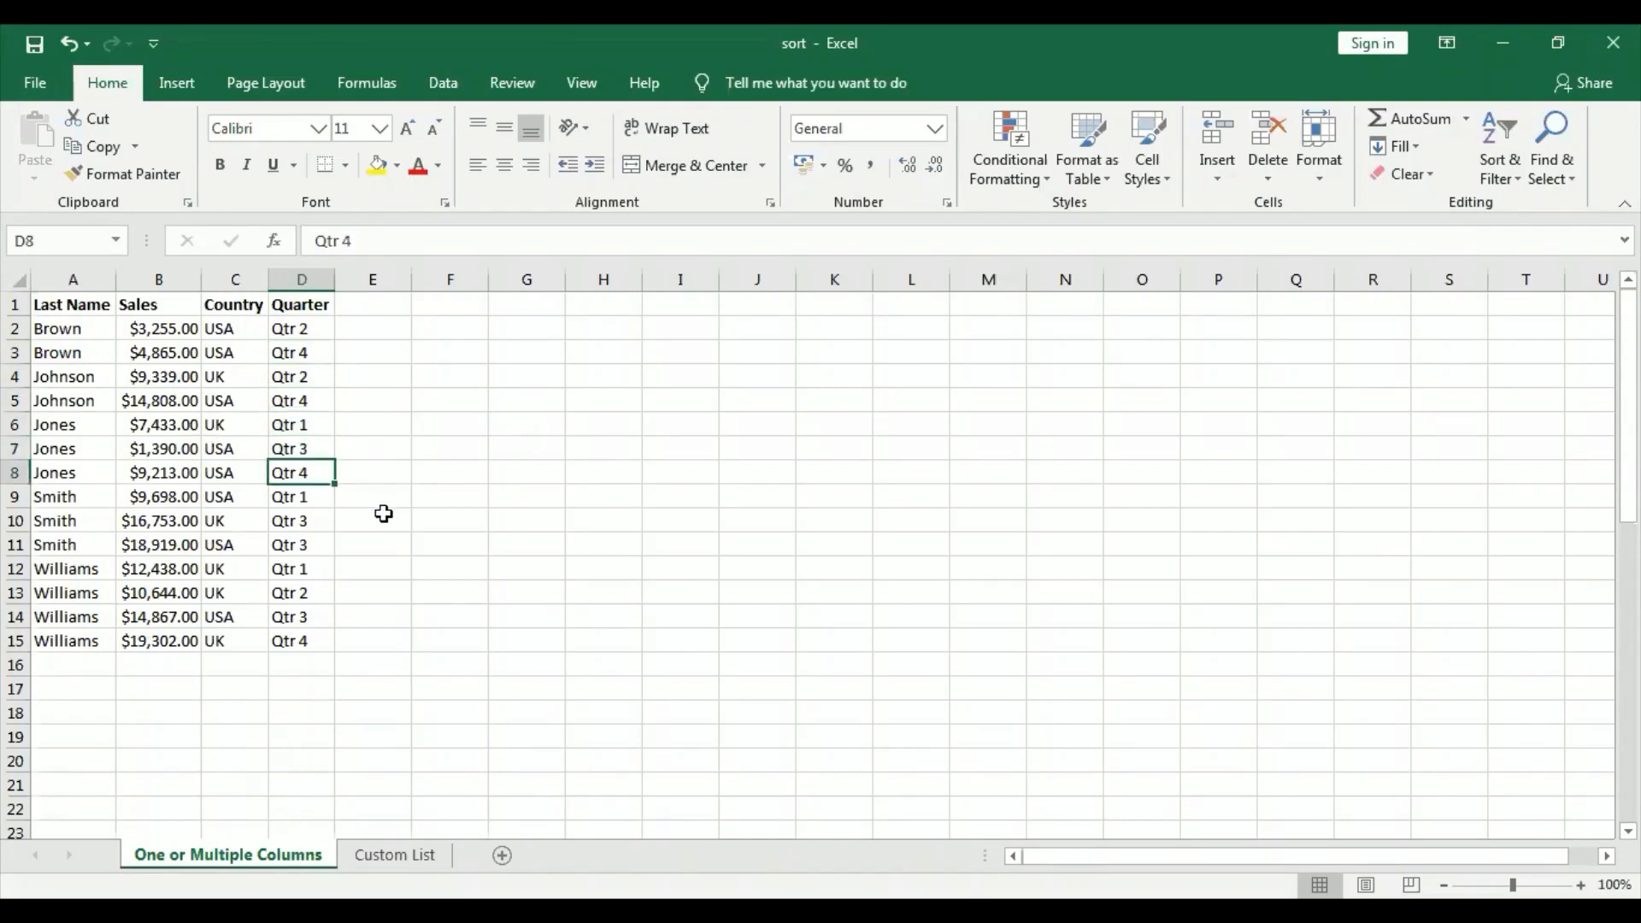
{"action": "left_click", "coordinate": [299, 499]}
{"action": "left_click", "coordinate": [306, 522]}
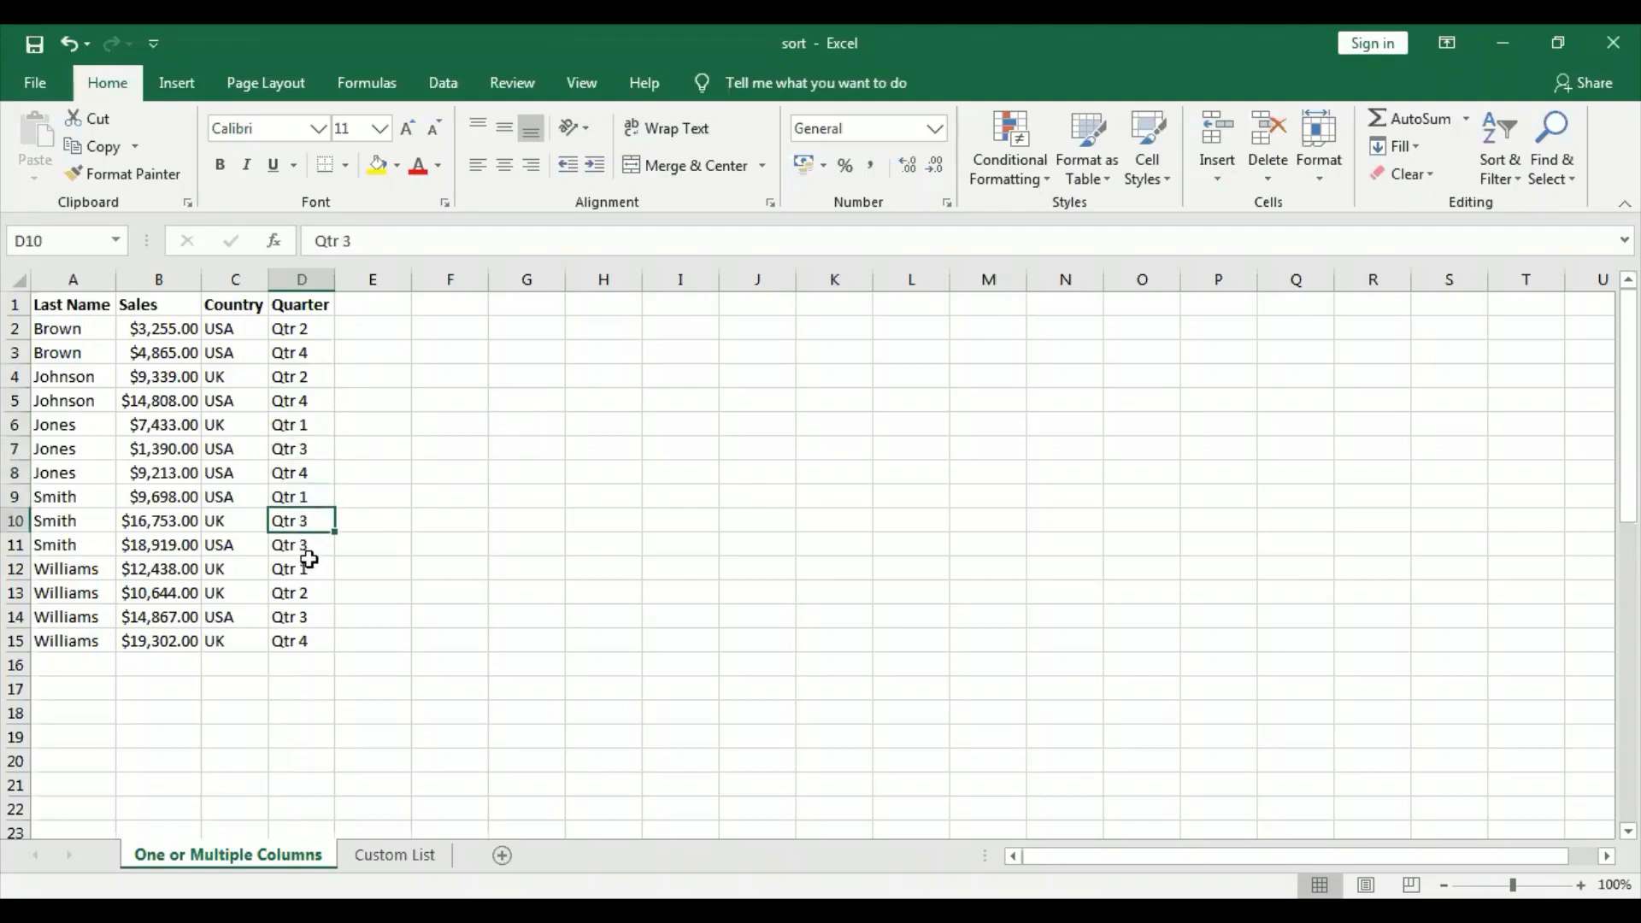
{"action": "left_click", "coordinate": [309, 549]}
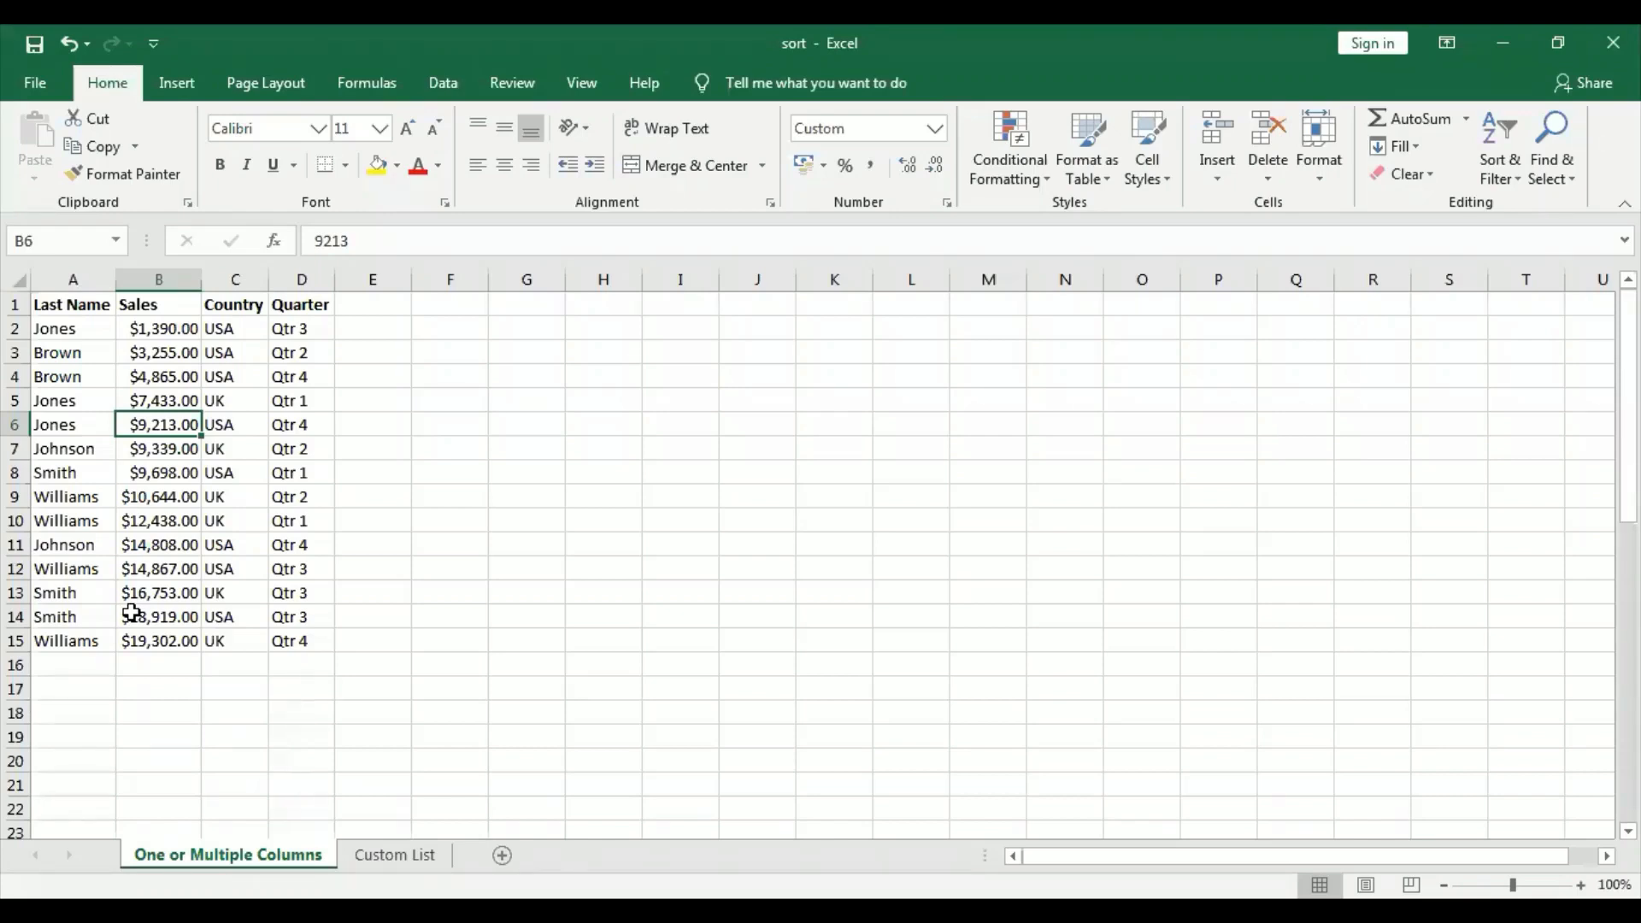
Start a custom sort of the table on the Custom List sheet, with Priority as the sort column
{"action": "left_click", "coordinate": [400, 855]}
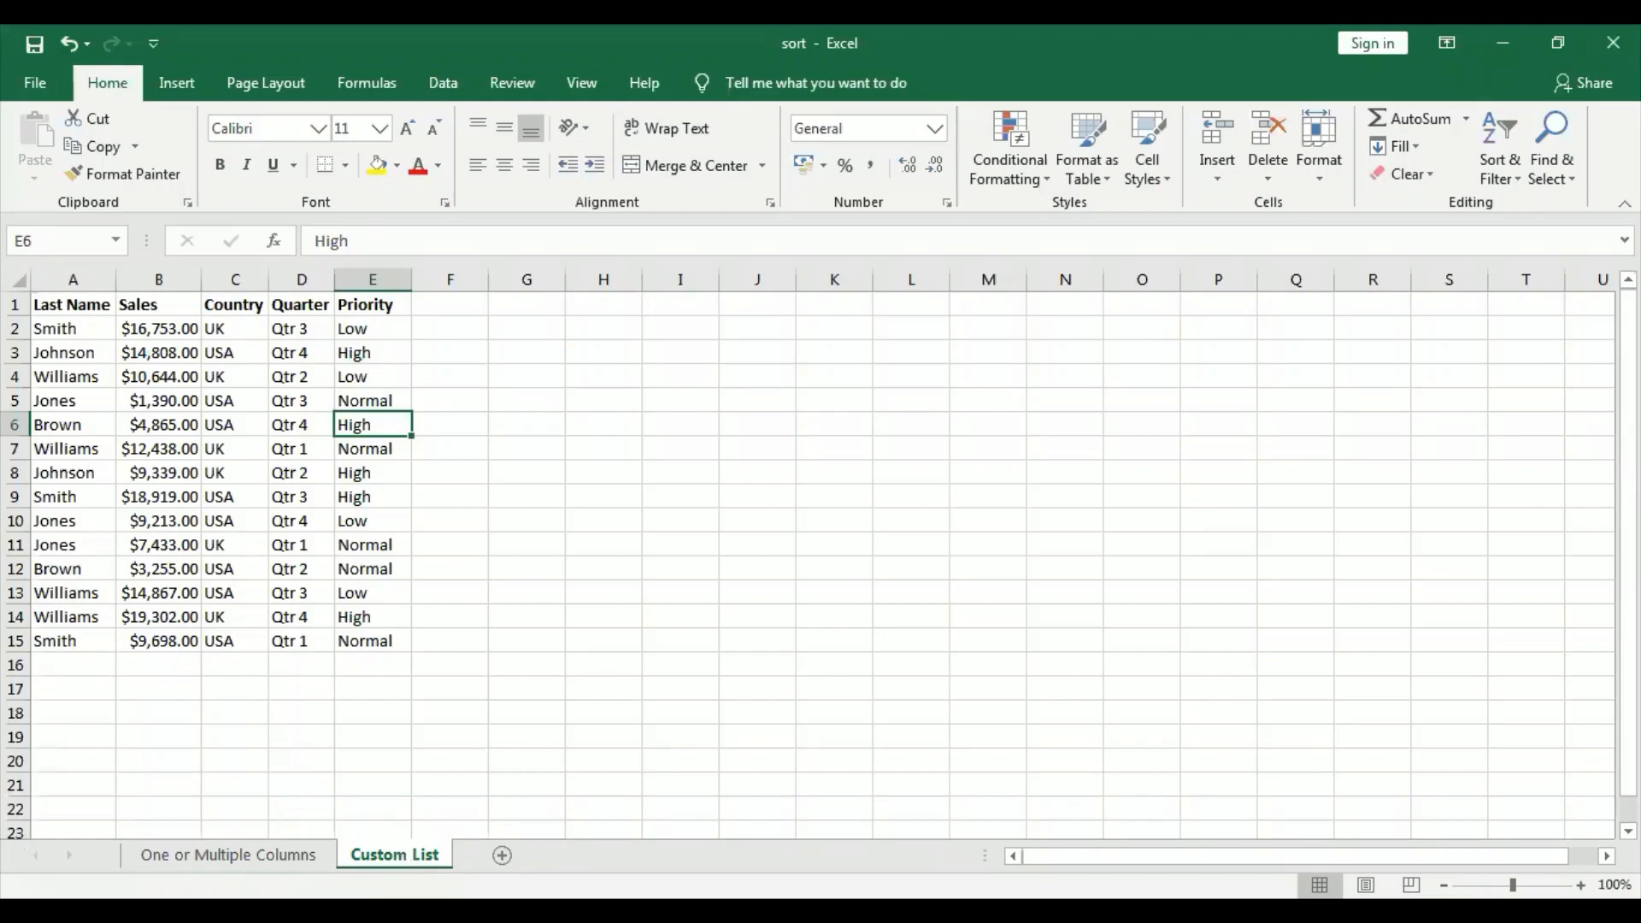
{"action": "left_click", "coordinate": [278, 395]}
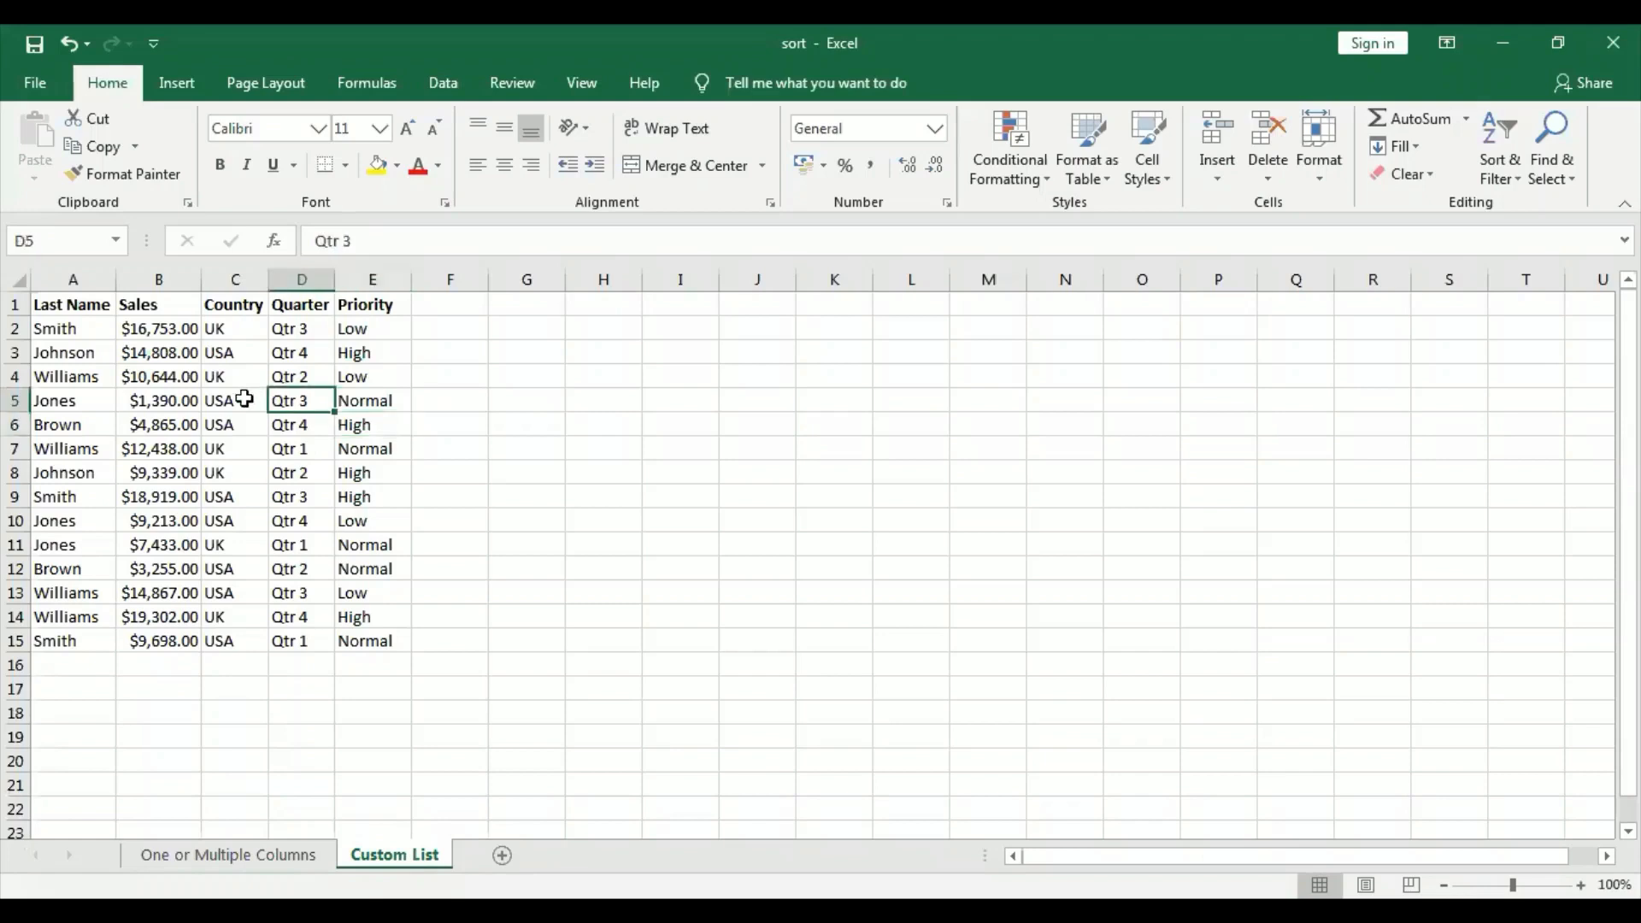
{"action": "left_click", "coordinate": [245, 399]}
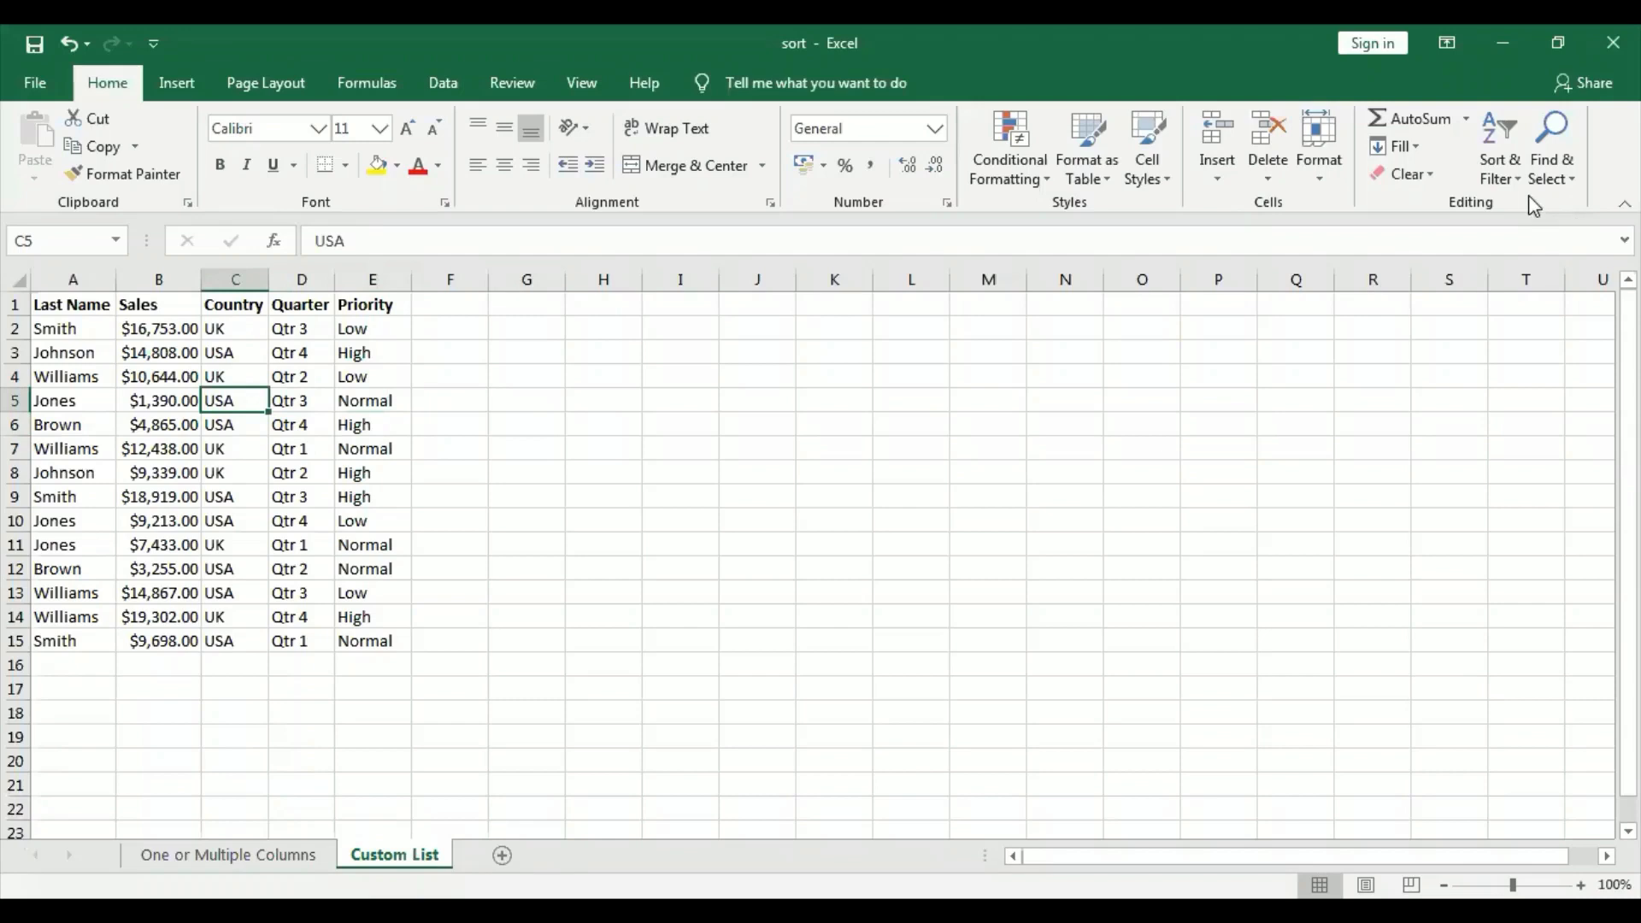
{"action": "left_click", "coordinate": [1501, 169]}
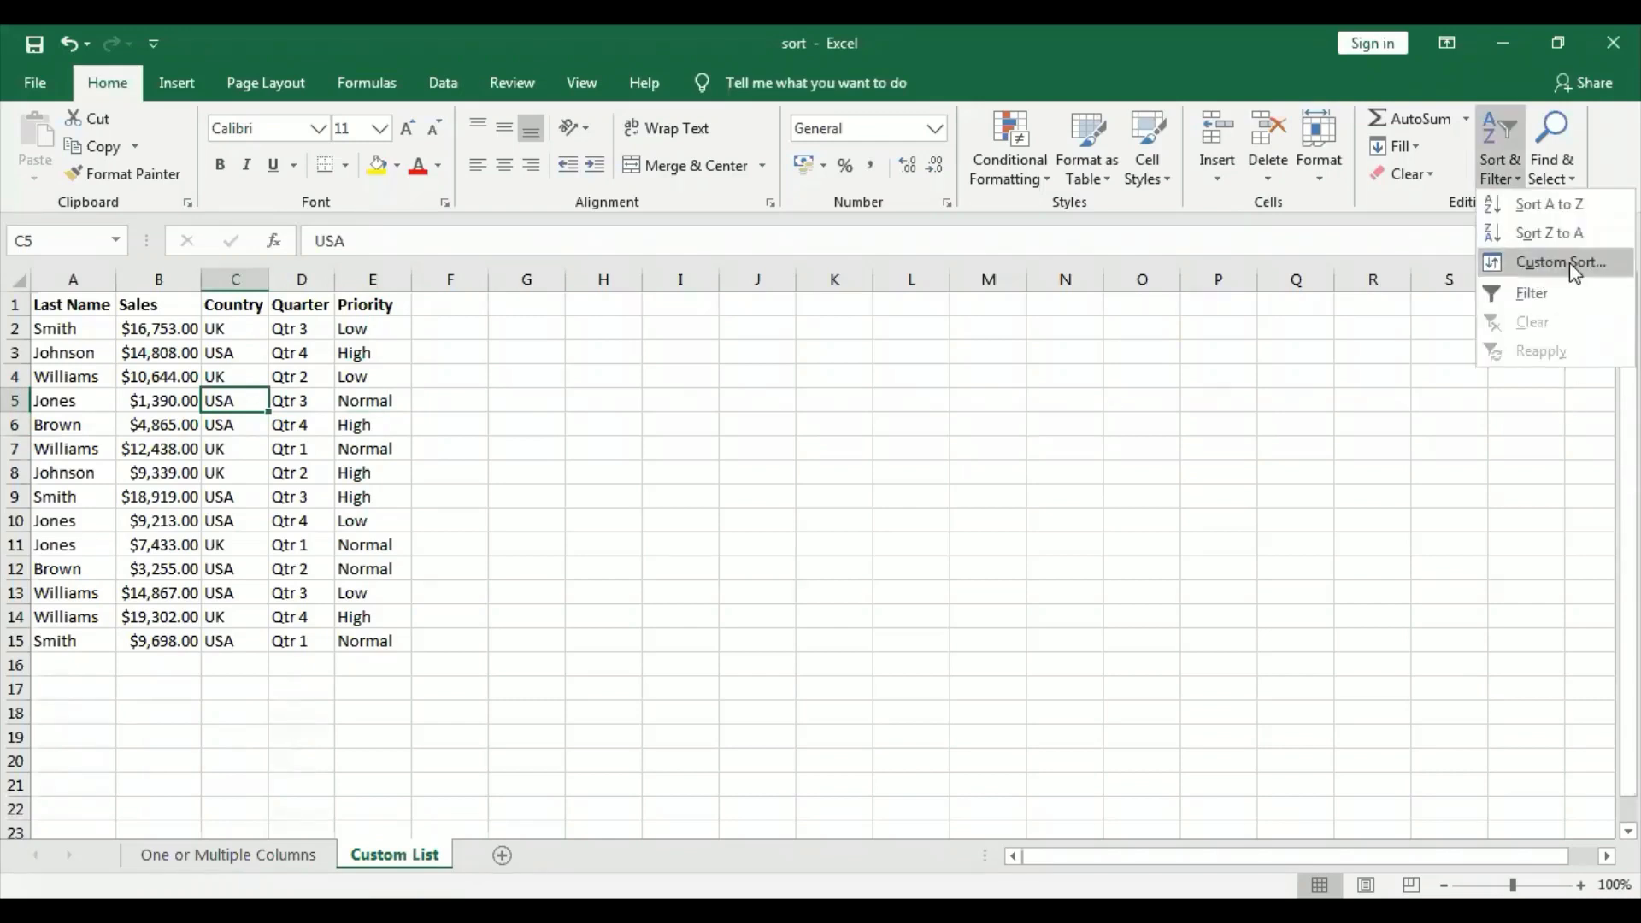
{"action": "left_click", "coordinate": [1570, 263]}
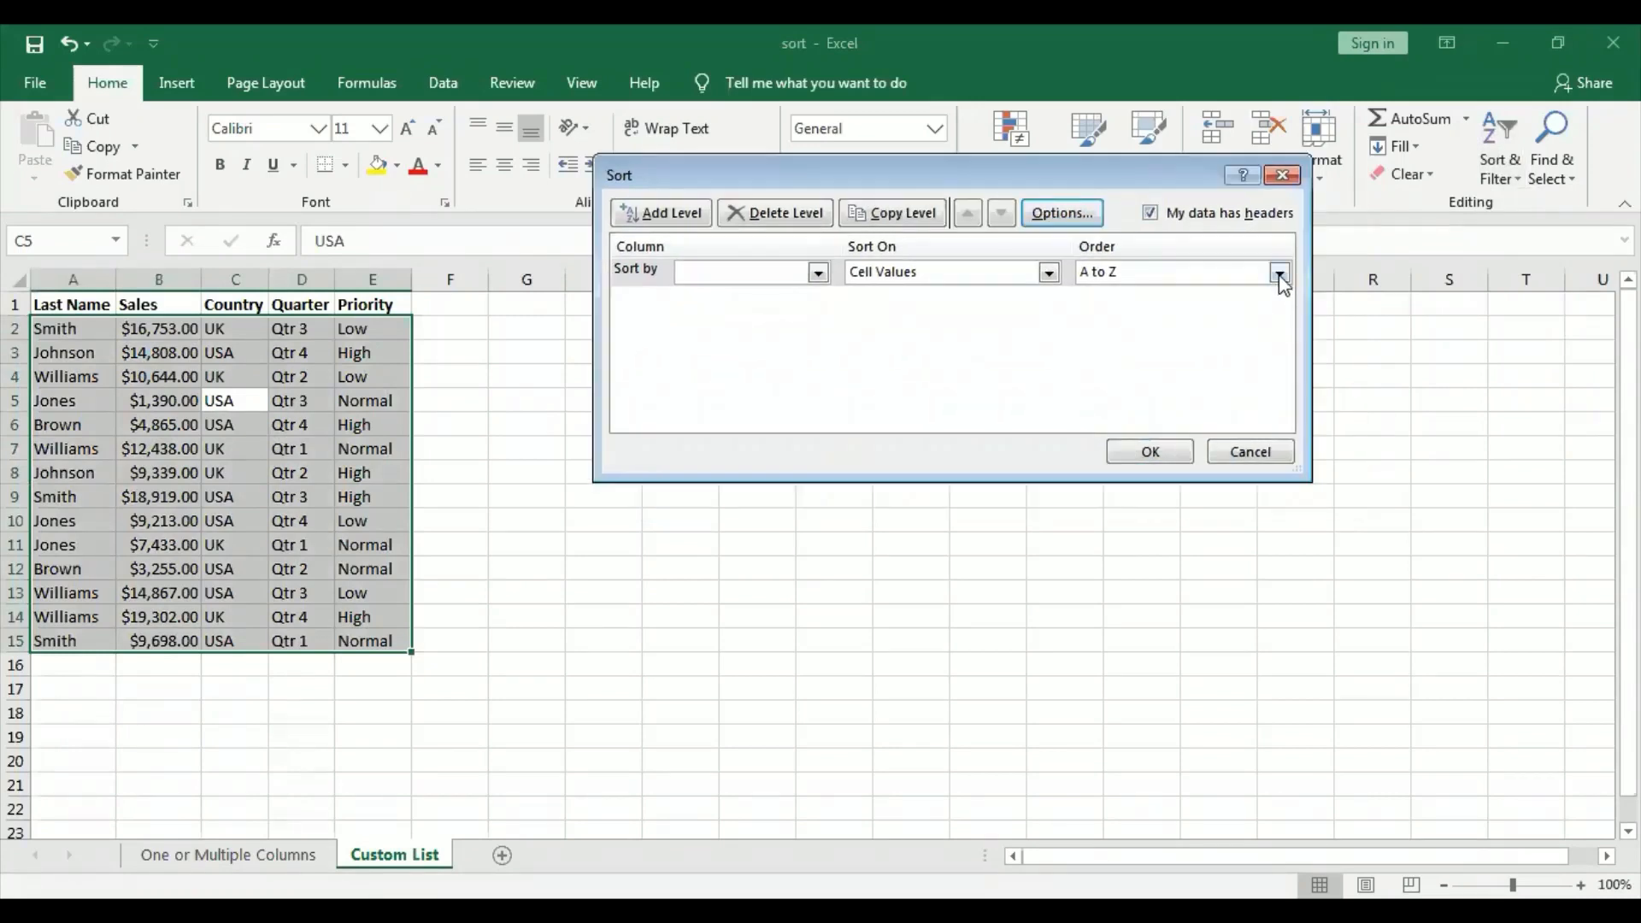
{"action": "left_click", "coordinate": [1279, 274]}
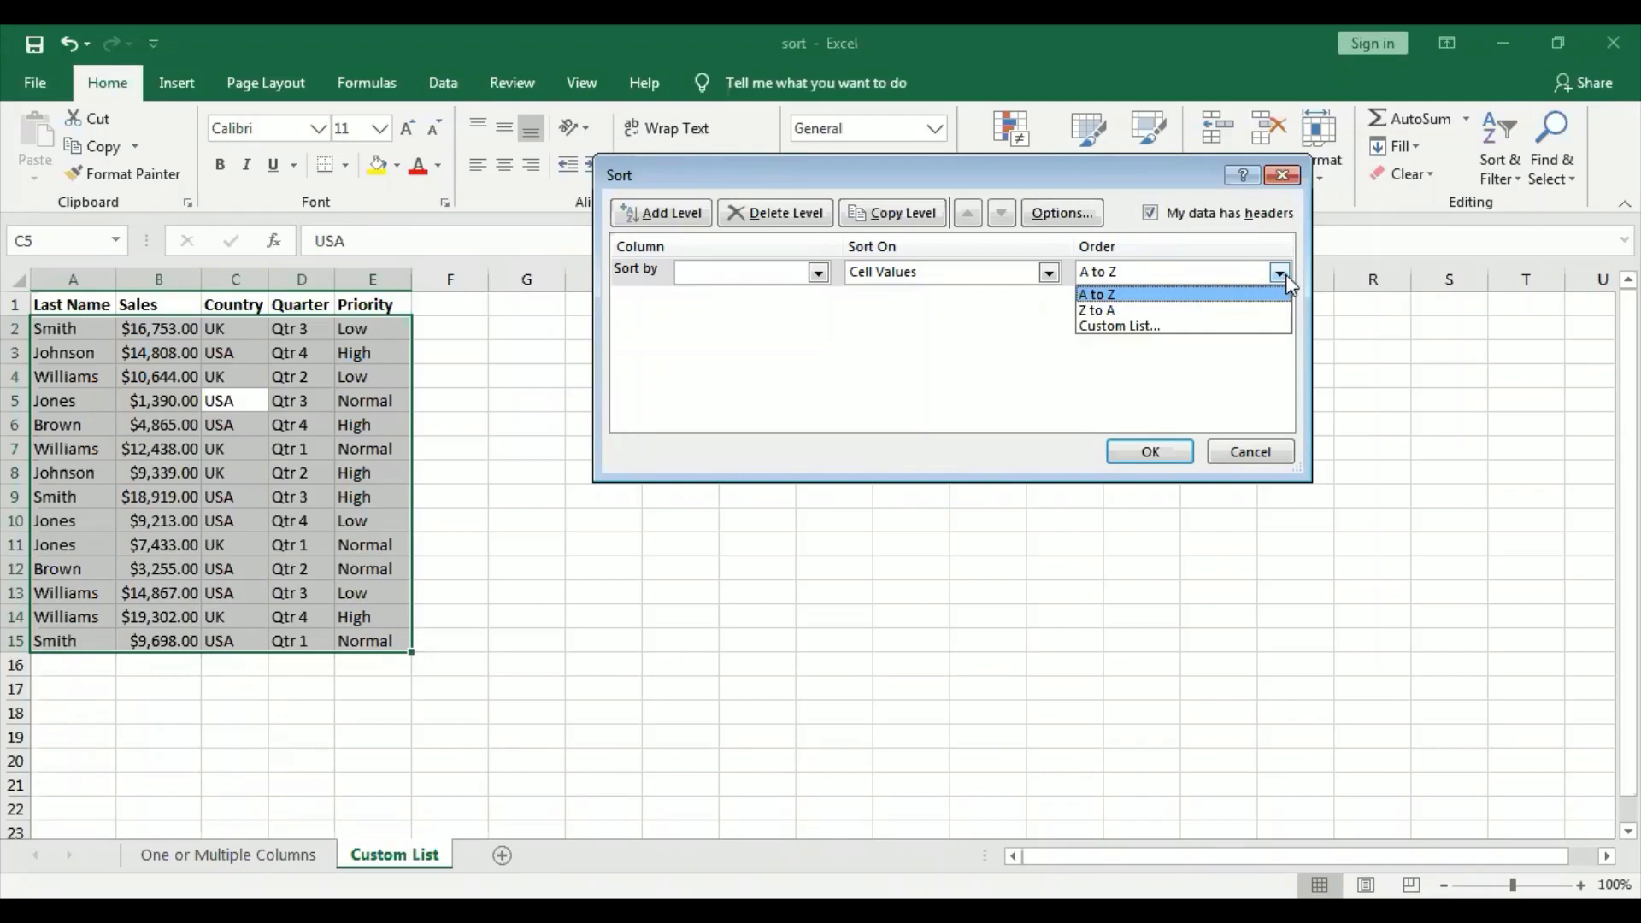
{"action": "left_click", "coordinate": [819, 275]}
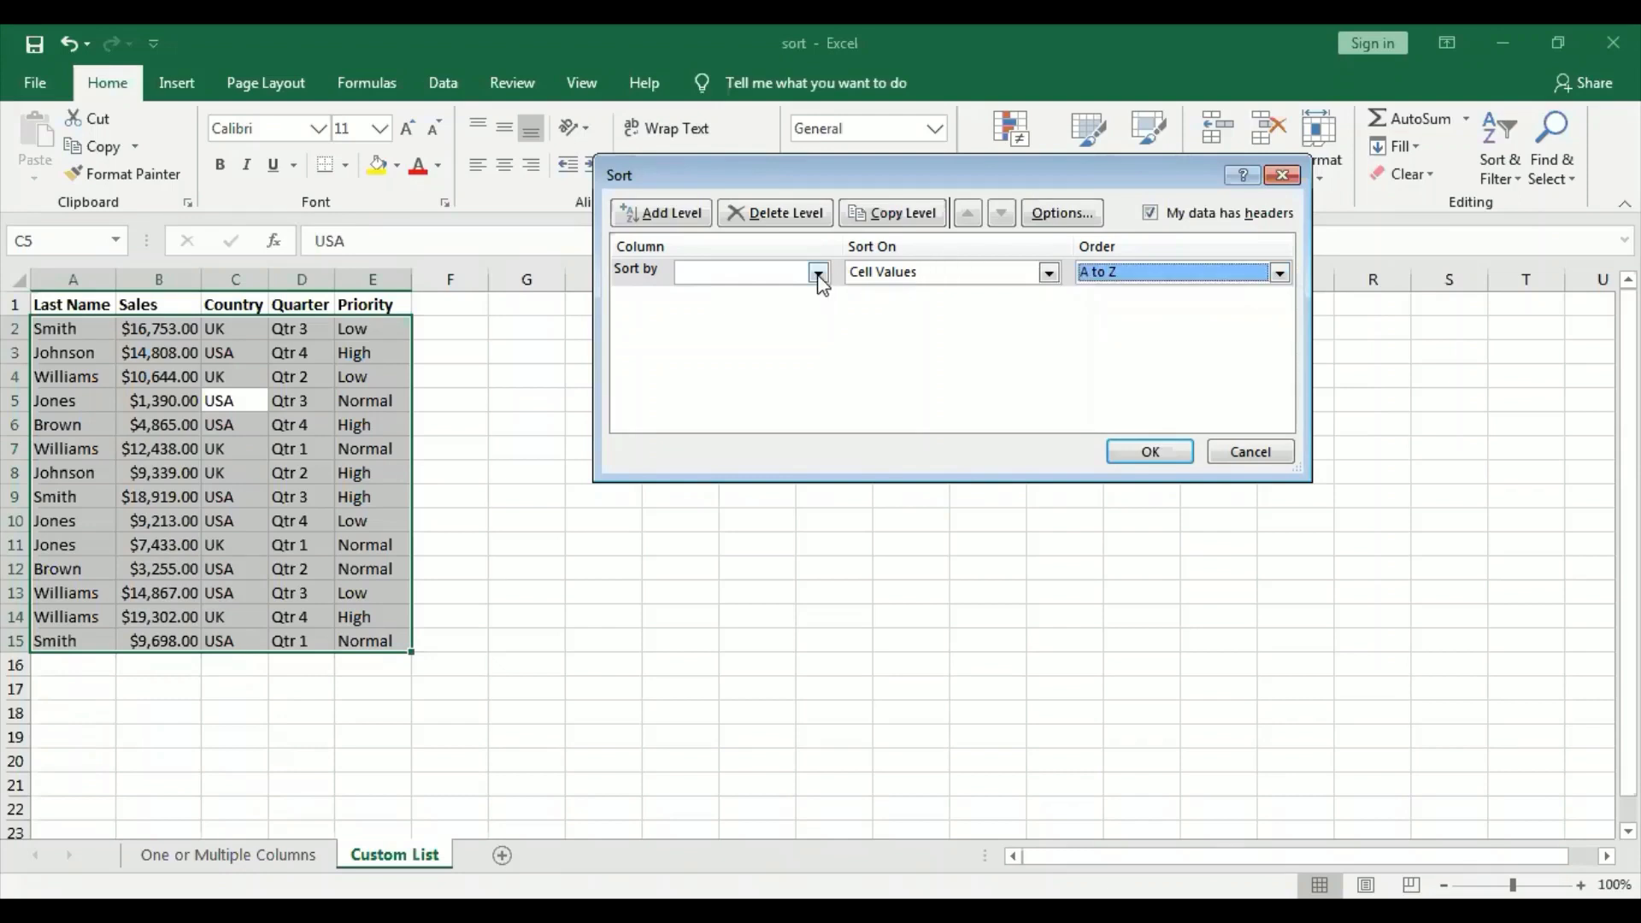
{"action": "left_click", "coordinate": [819, 275]}
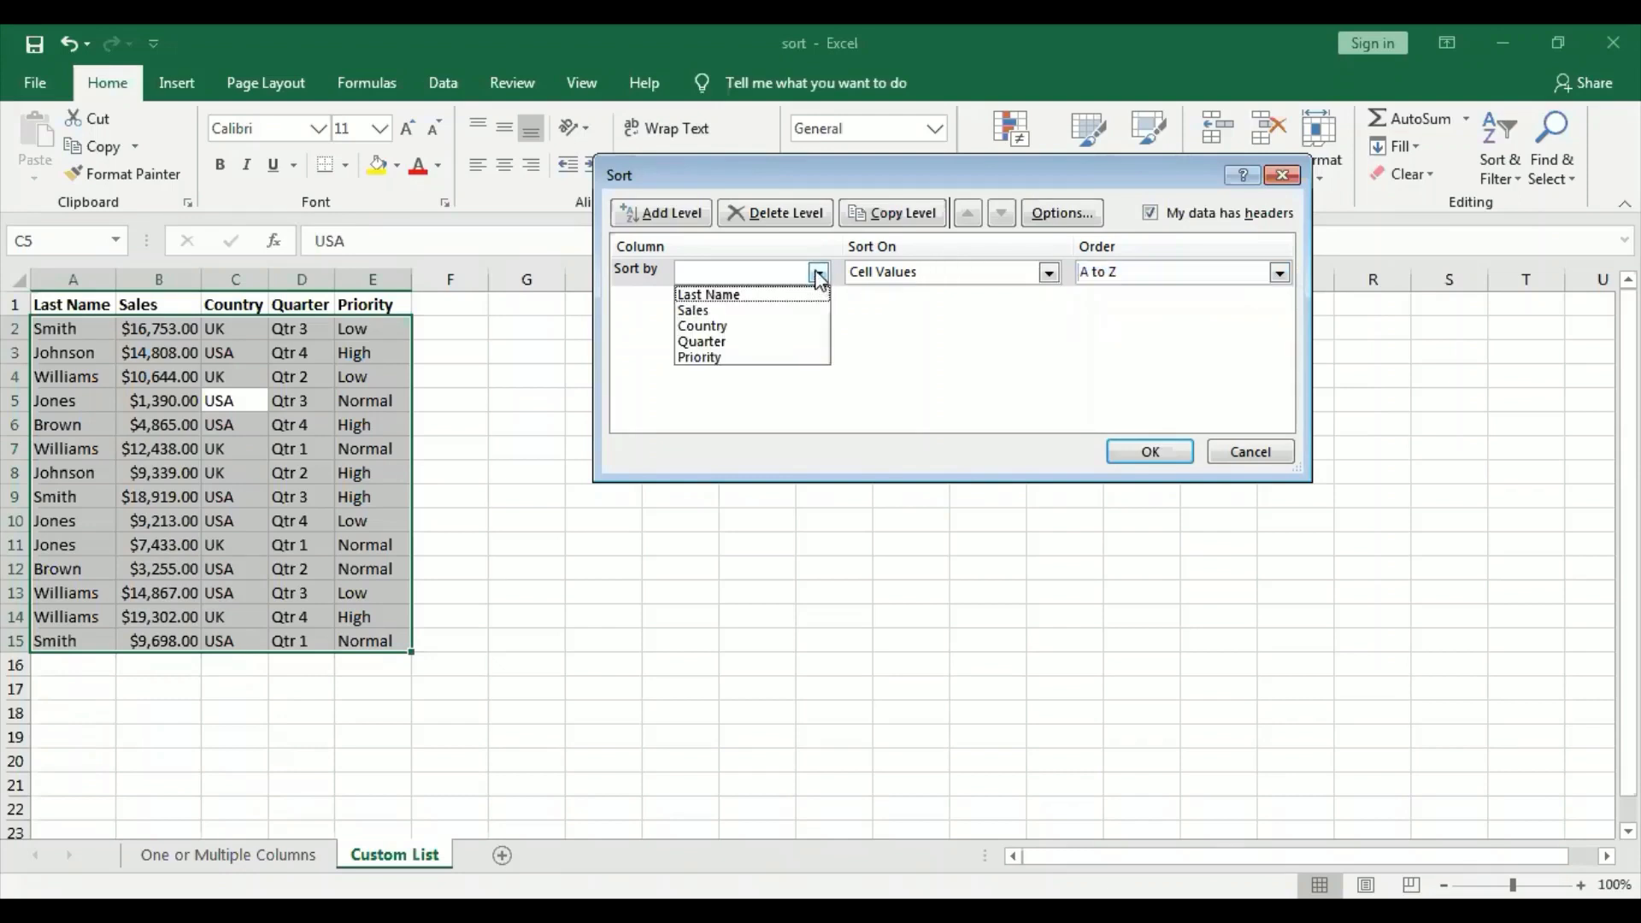
{"action": "left_click", "coordinate": [818, 358]}
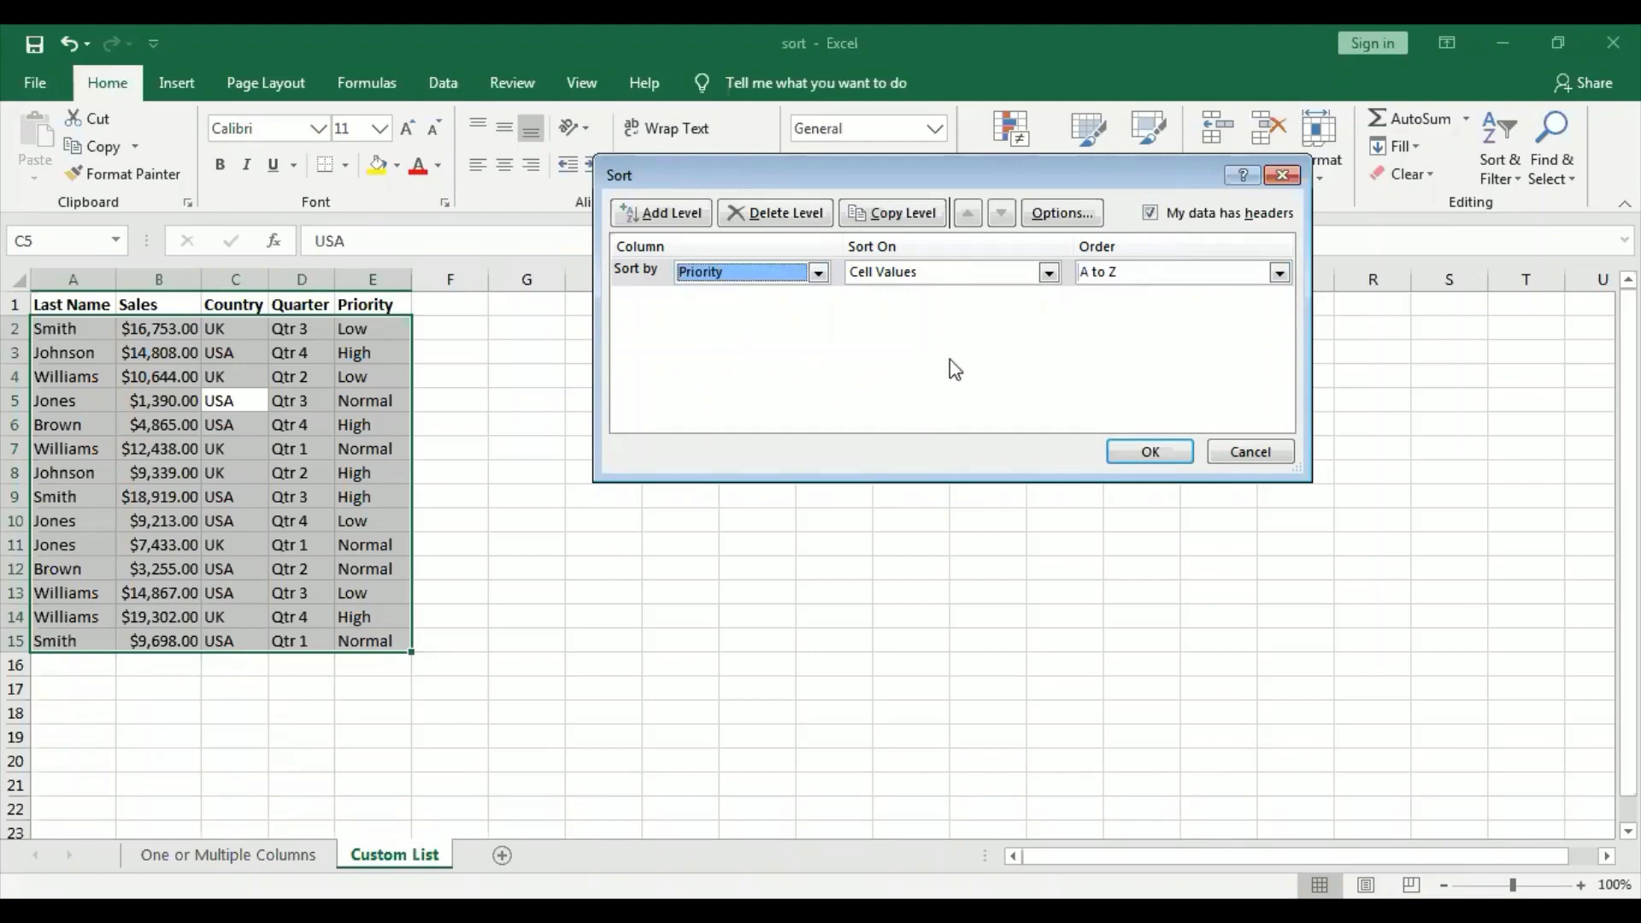
Create a custom list High, Normal, Low as the Priority sort order and apply the sort
{"action": "left_click", "coordinate": [1279, 273]}
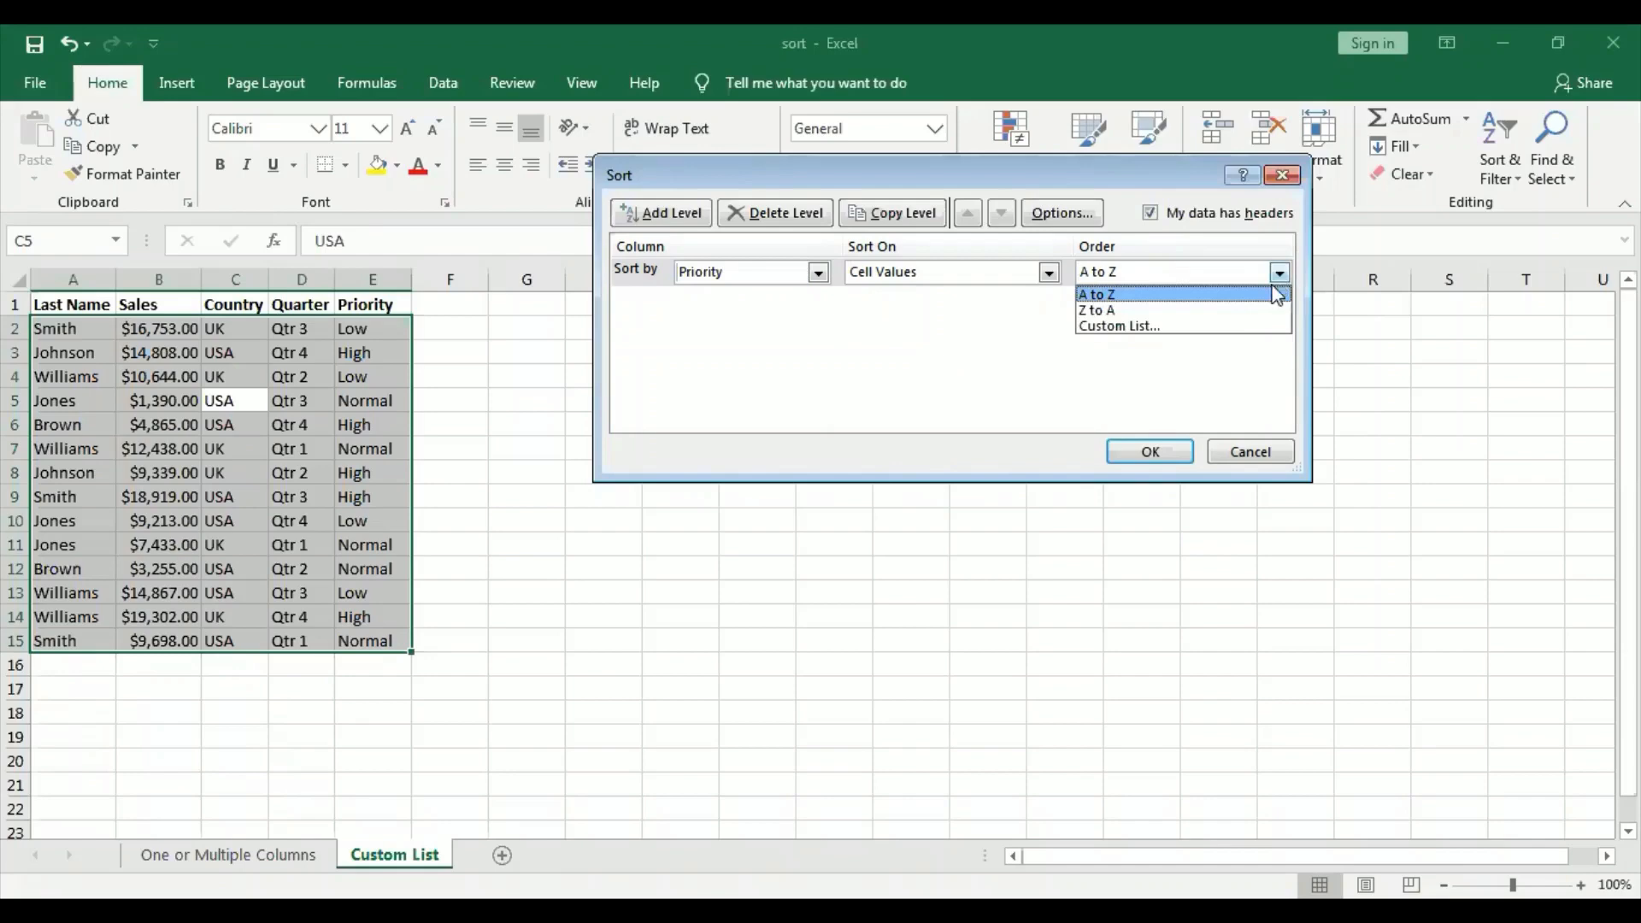
{"action": "left_click", "coordinate": [1253, 324]}
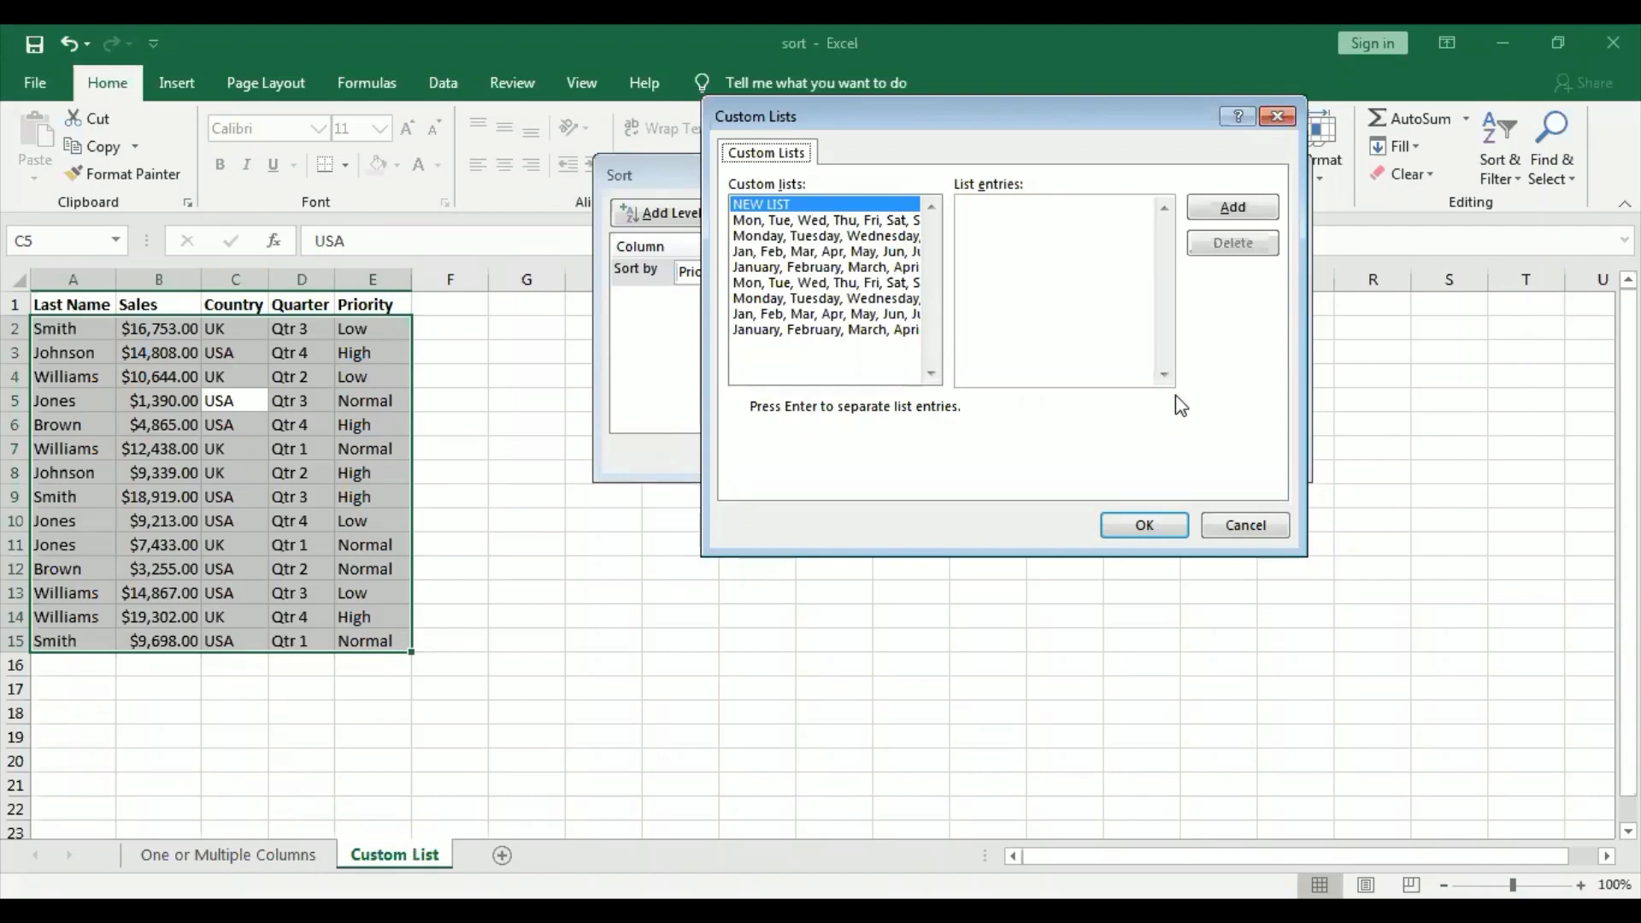
{"action": "left_click", "coordinate": [1241, 211]}
{"action": "type", "text": "High,N"}
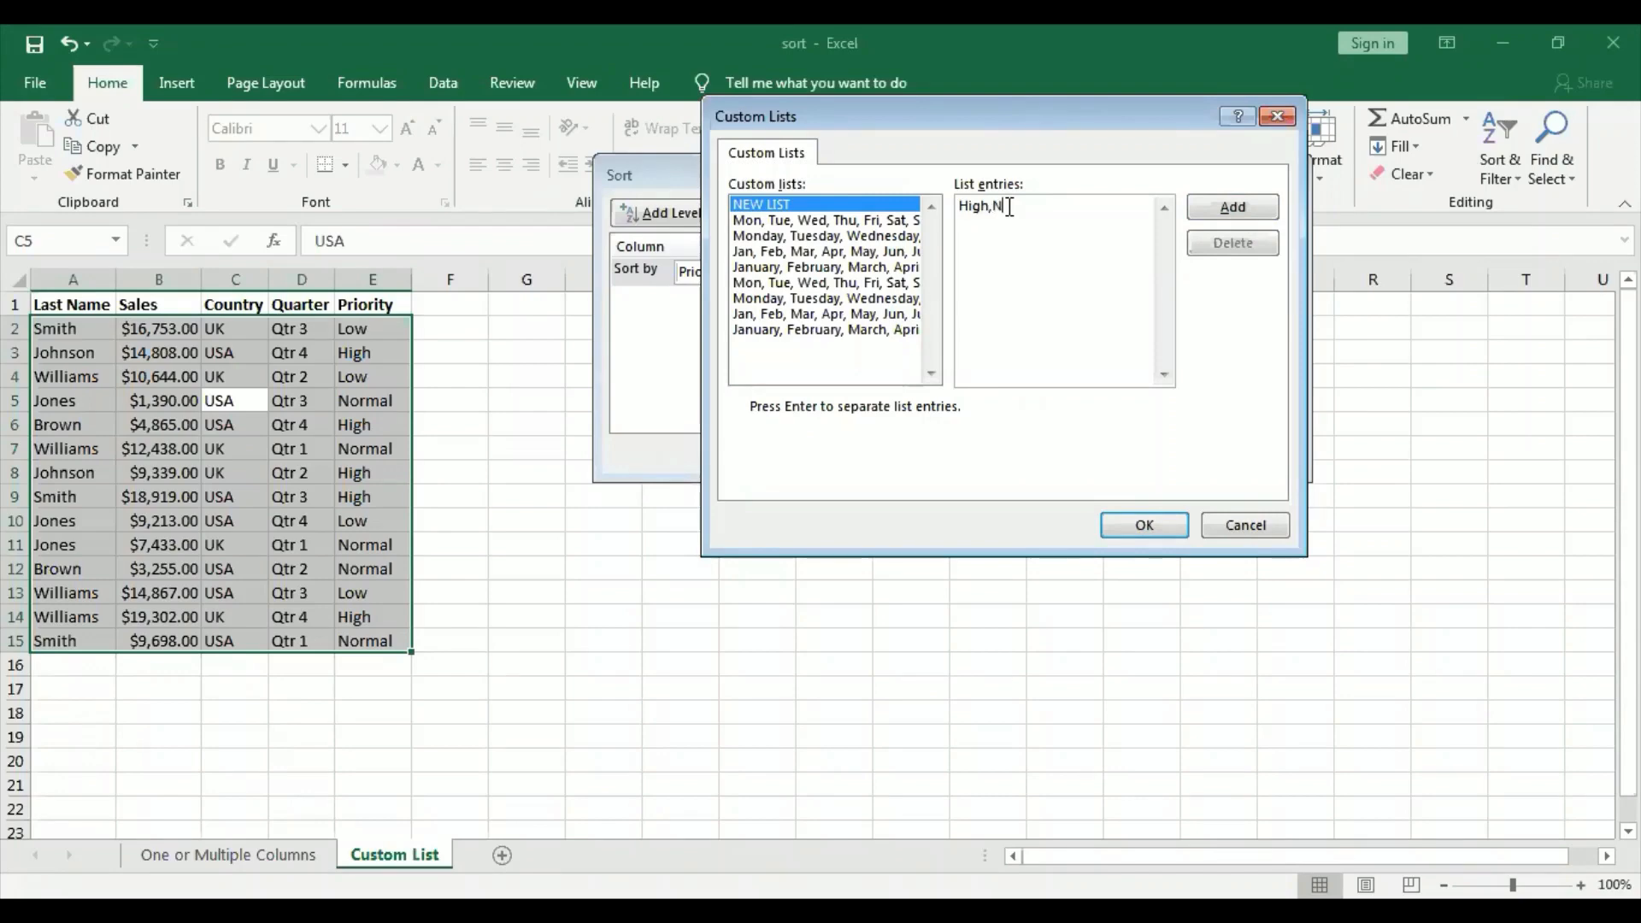
{"action": "type", "text": "ormal,Low"}
{"action": "left_click", "coordinate": [1139, 536]}
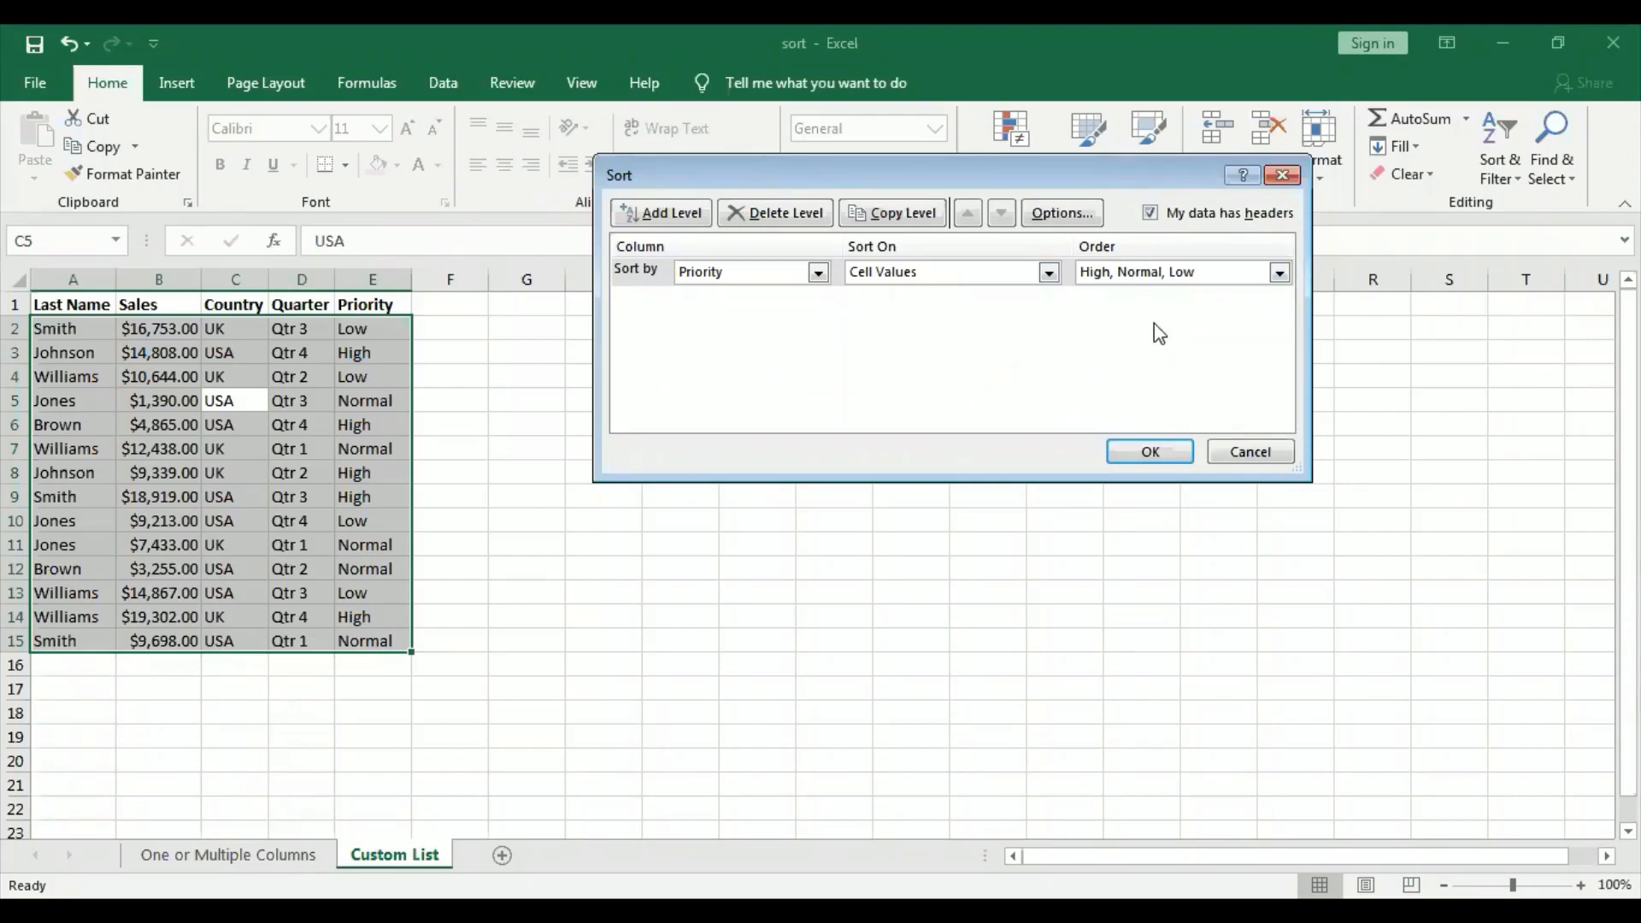
{"action": "left_click", "coordinate": [1150, 453]}
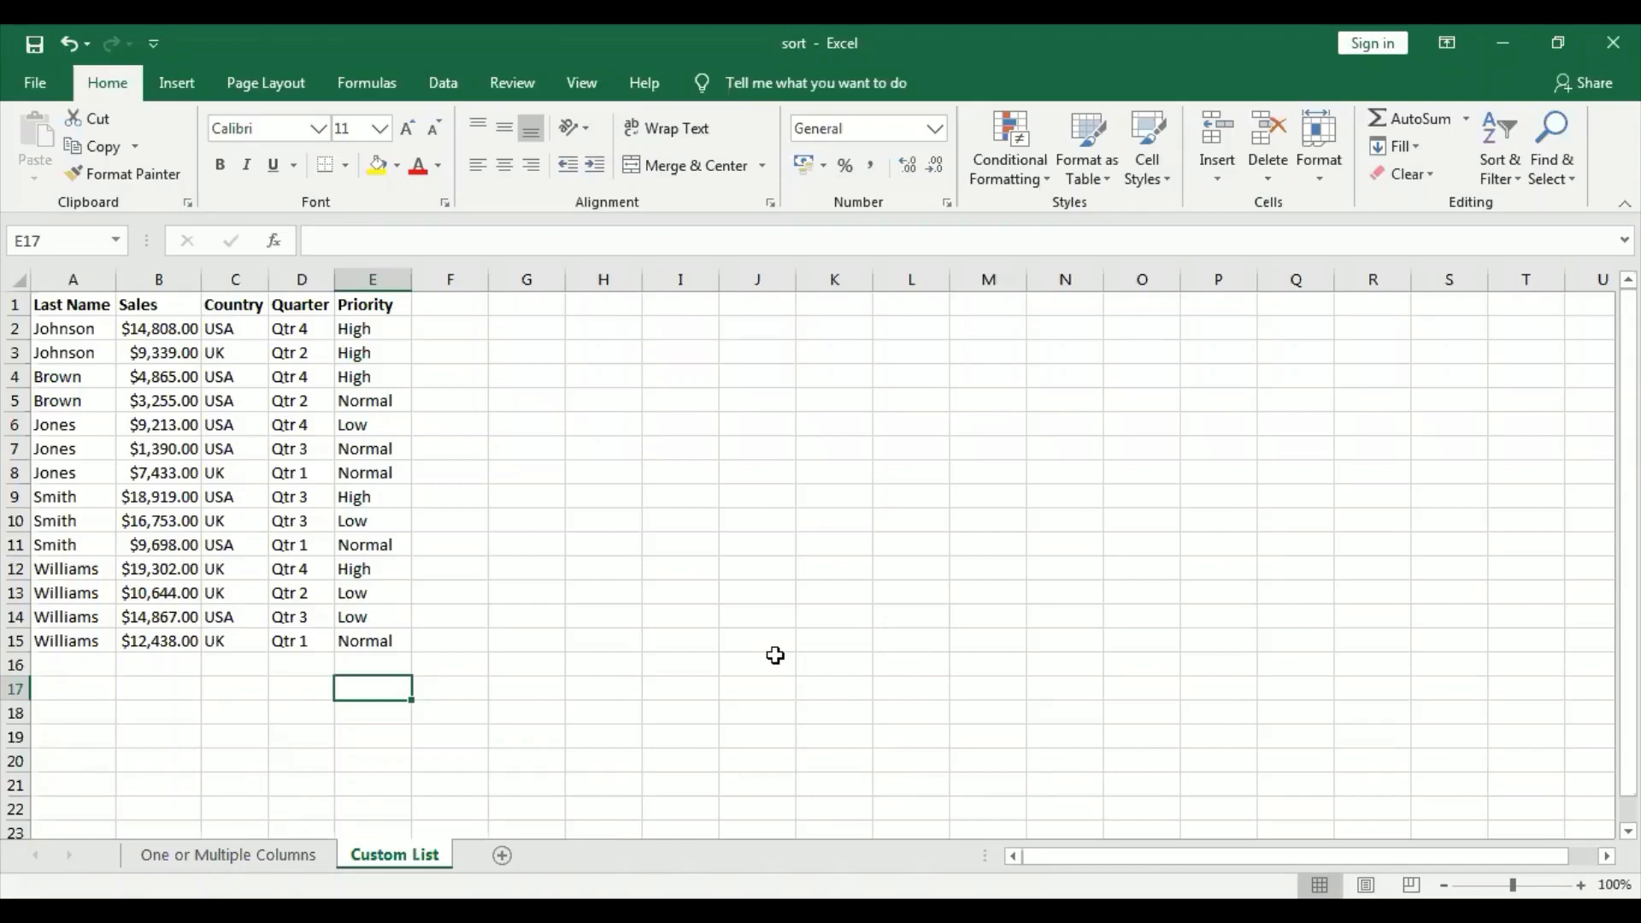
{"action": "left_click", "coordinate": [53, 424]}
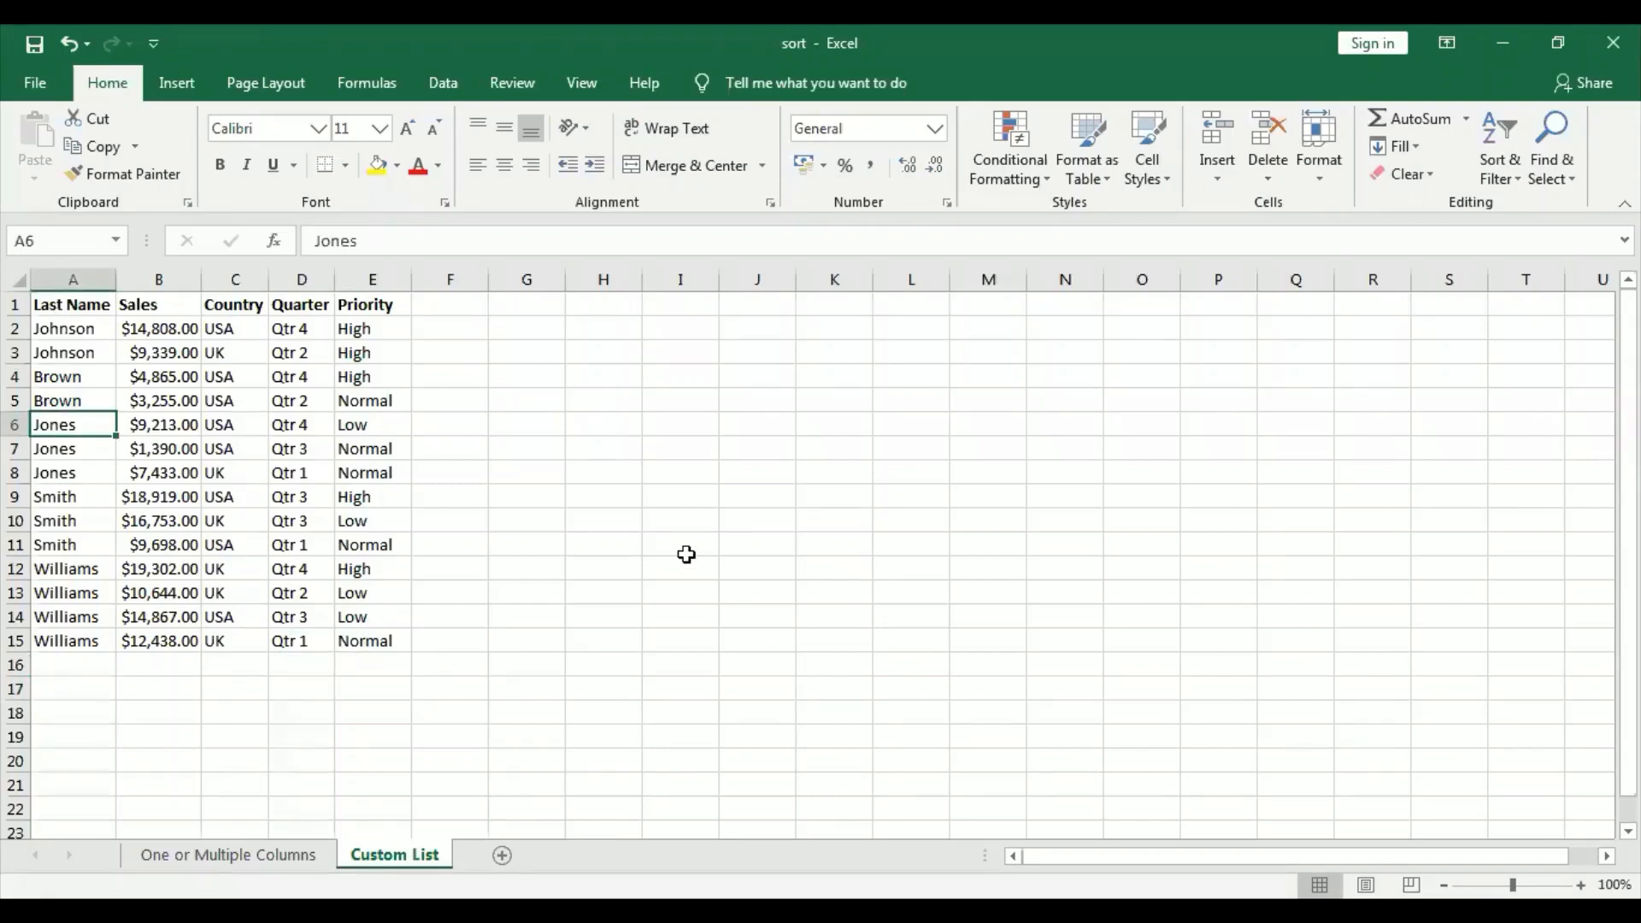
Turn on filtering for the sales table on the One or Multiple Columns sheet
{"action": "left_click", "coordinate": [228, 855]}
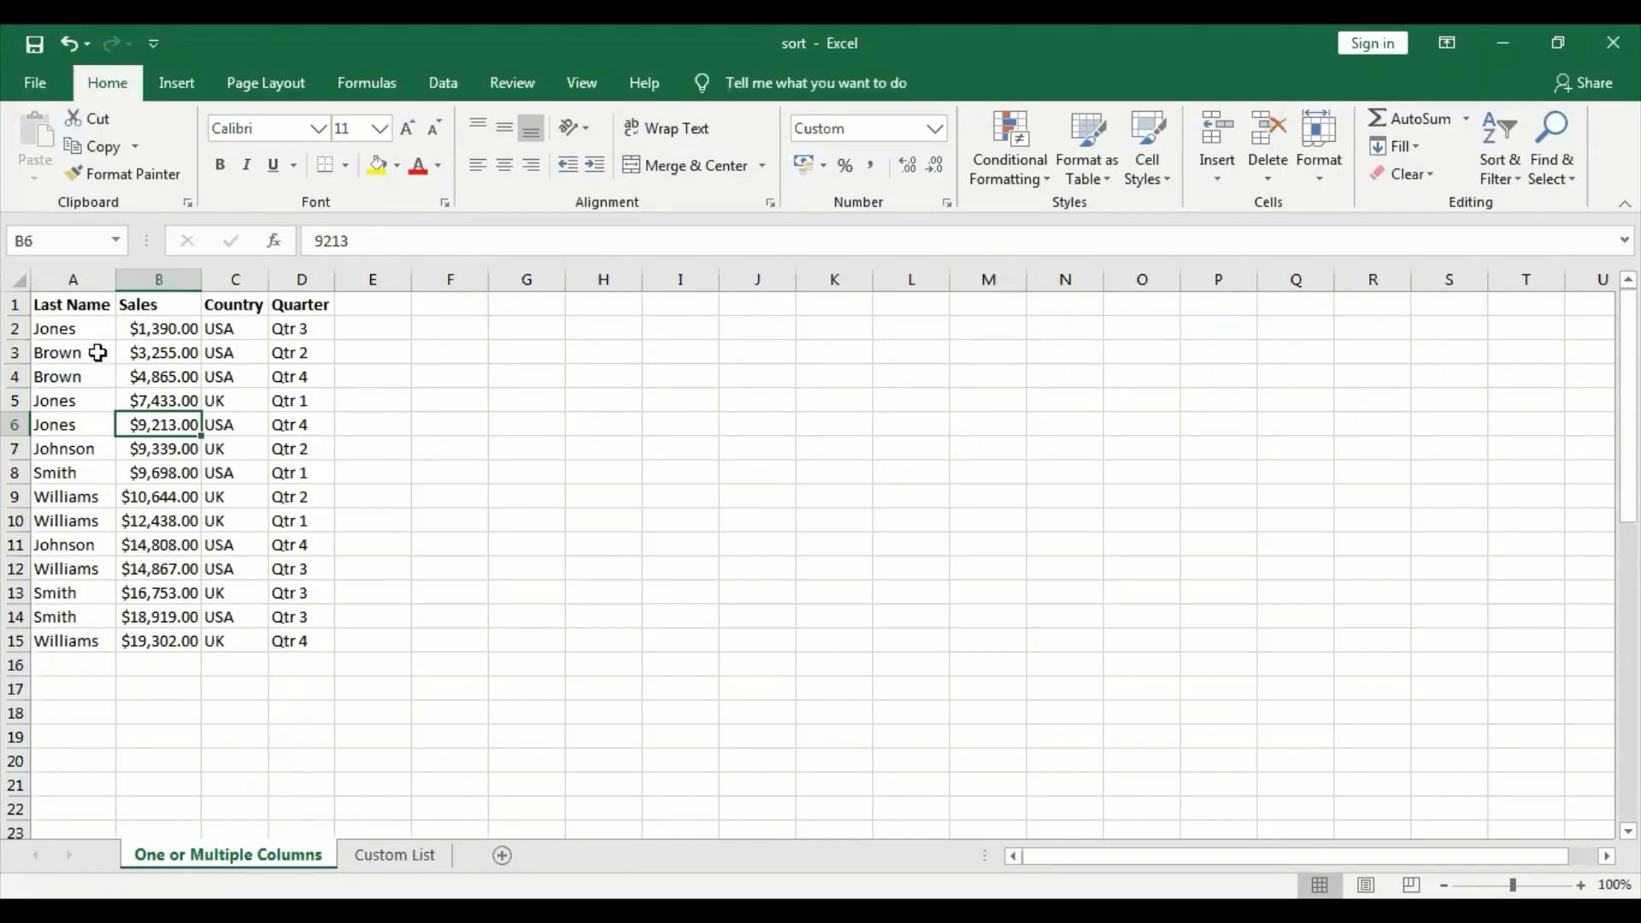
{"action": "left_click", "coordinate": [100, 328]}
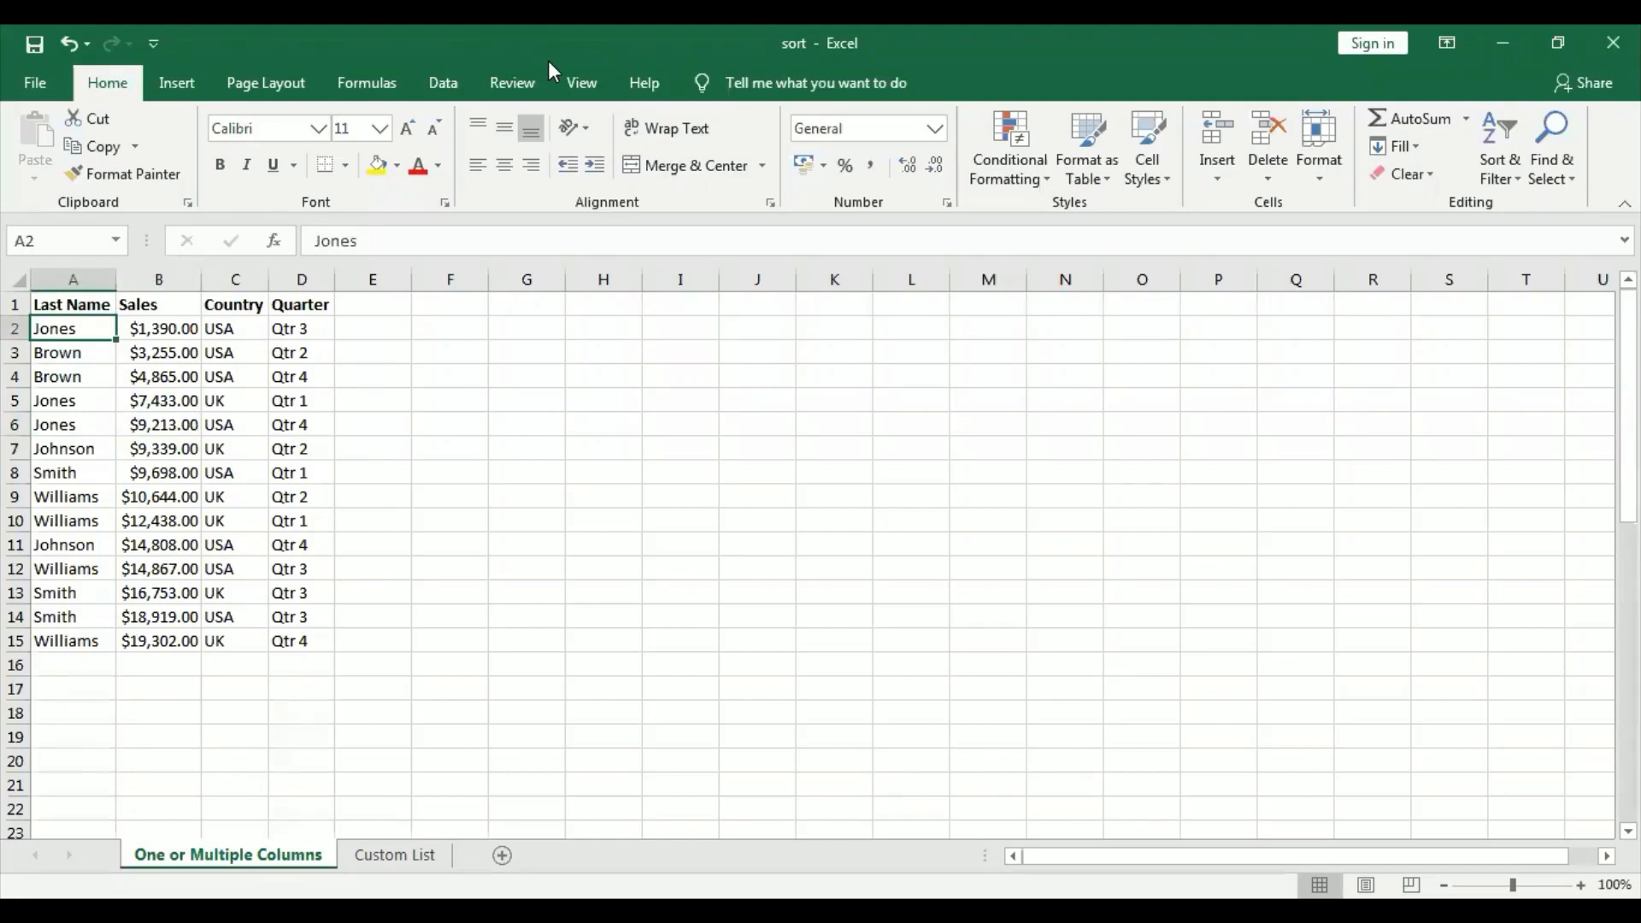
{"action": "left_click", "coordinate": [1500, 158]}
{"action": "left_click", "coordinate": [1505, 303]}
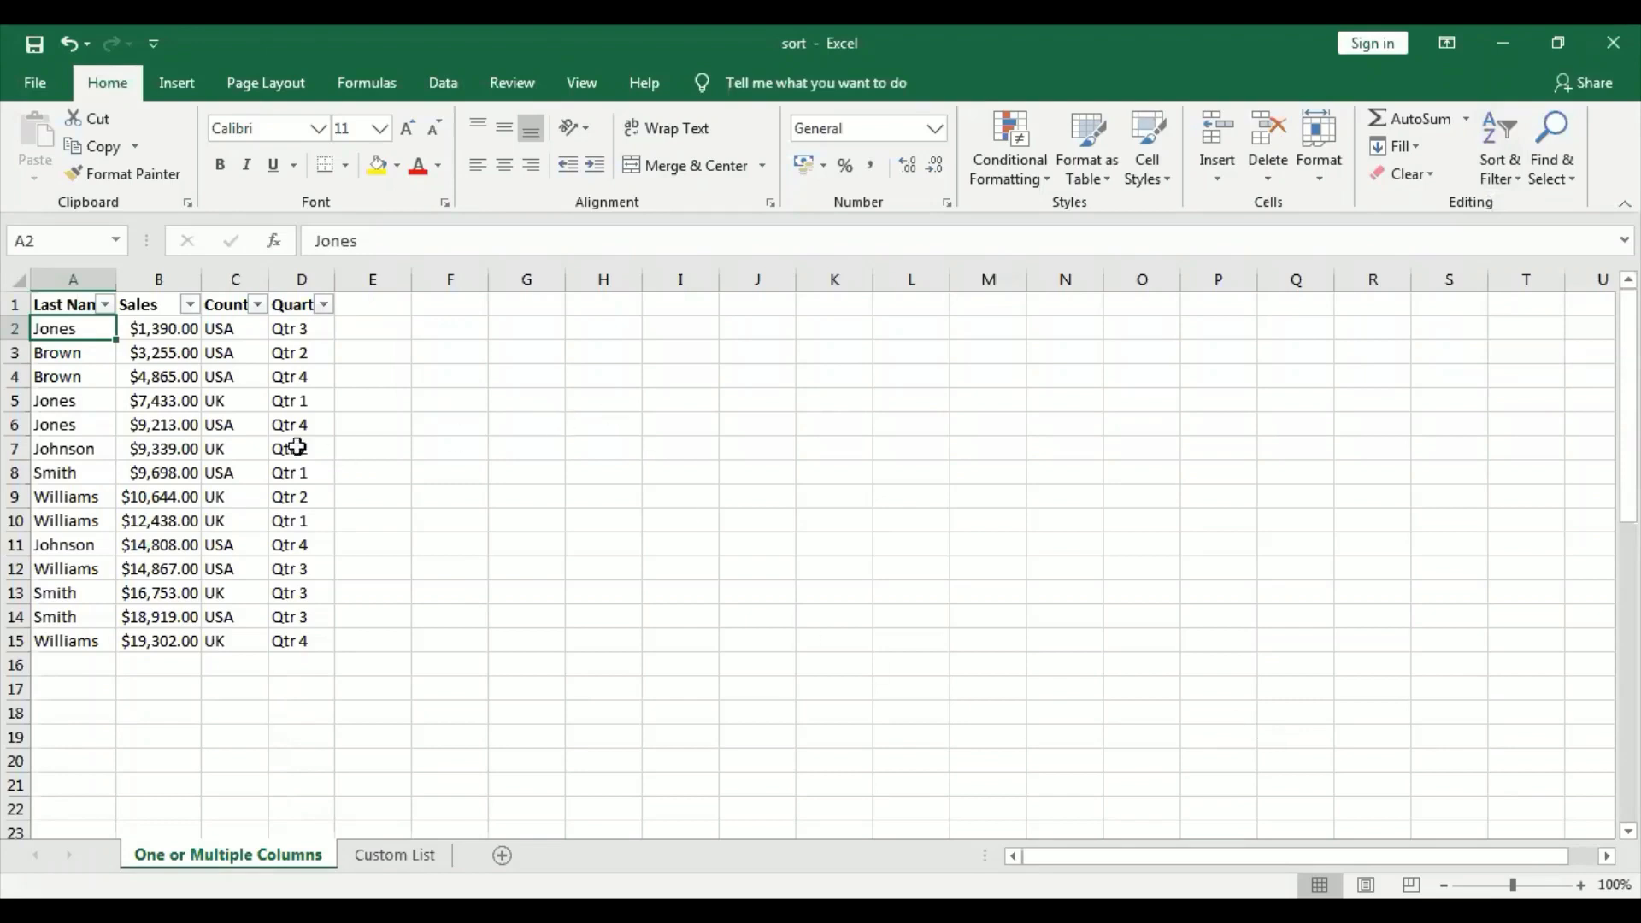
Filter the Country column to show only the USA records
{"action": "left_click", "coordinate": [256, 306]}
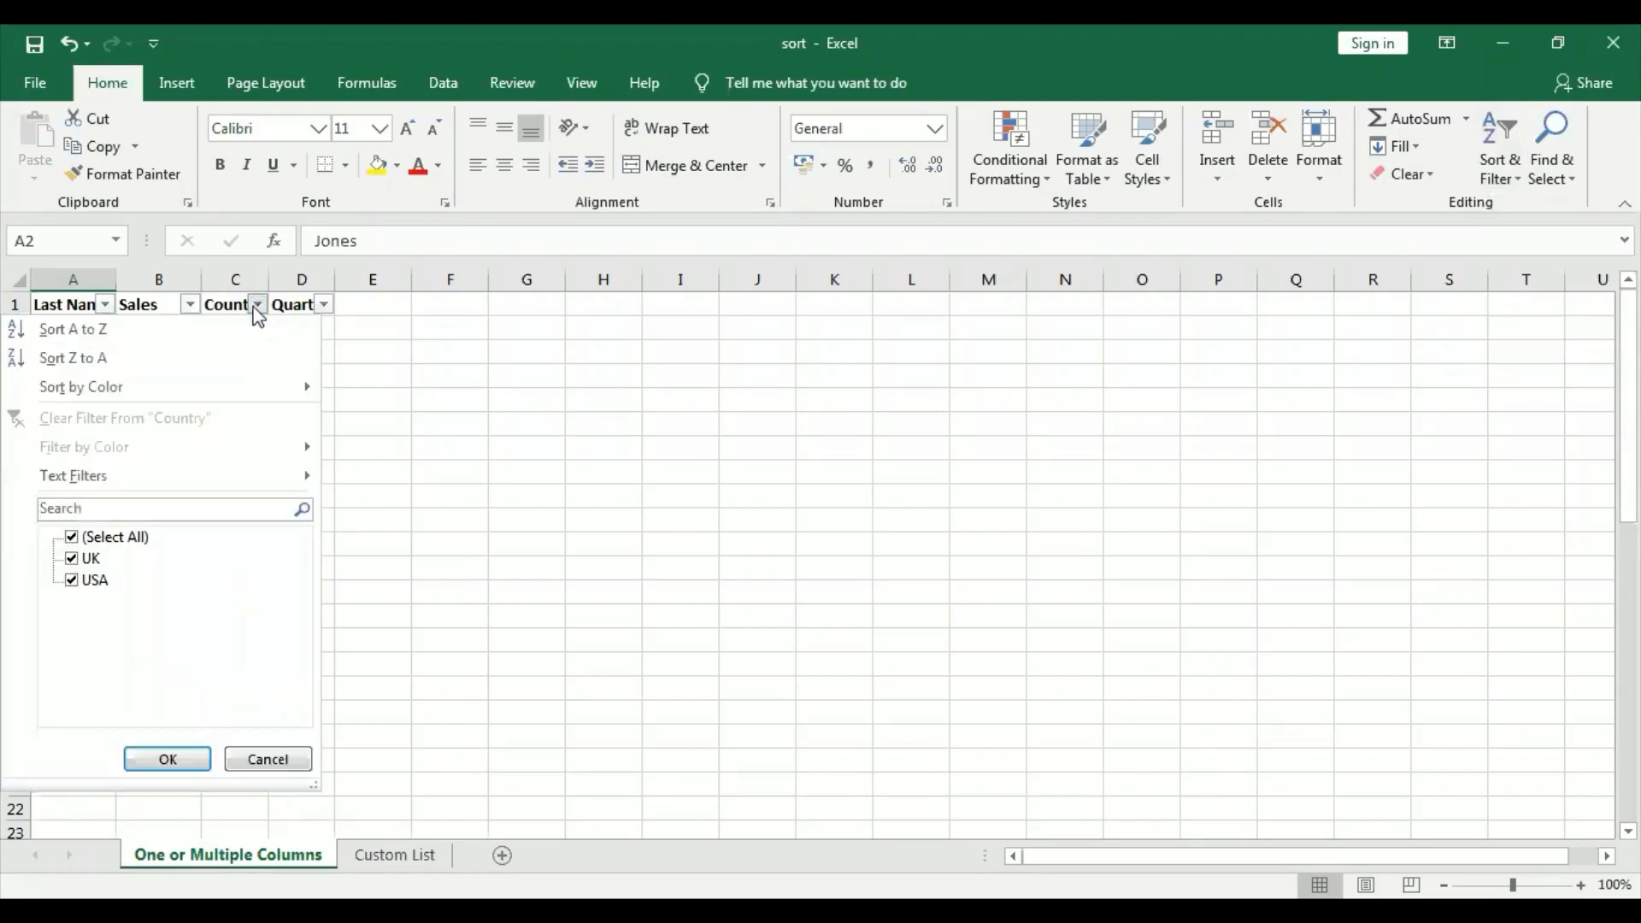
{"action": "left_click", "coordinate": [73, 538]}
{"action": "left_click", "coordinate": [73, 582]}
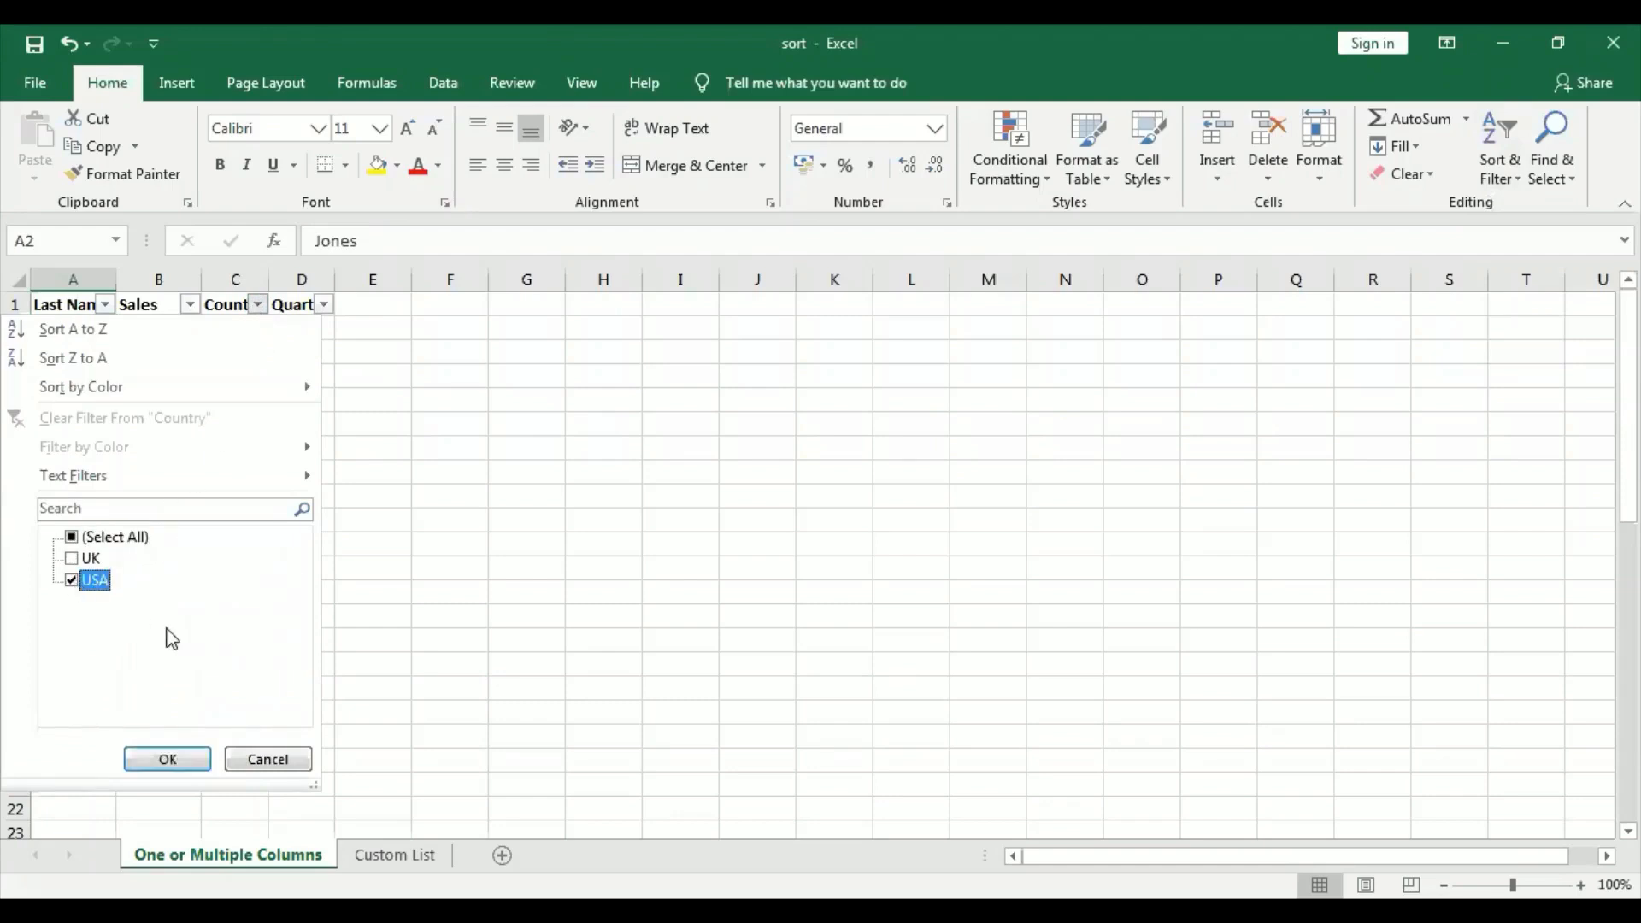
{"action": "left_click", "coordinate": [173, 756]}
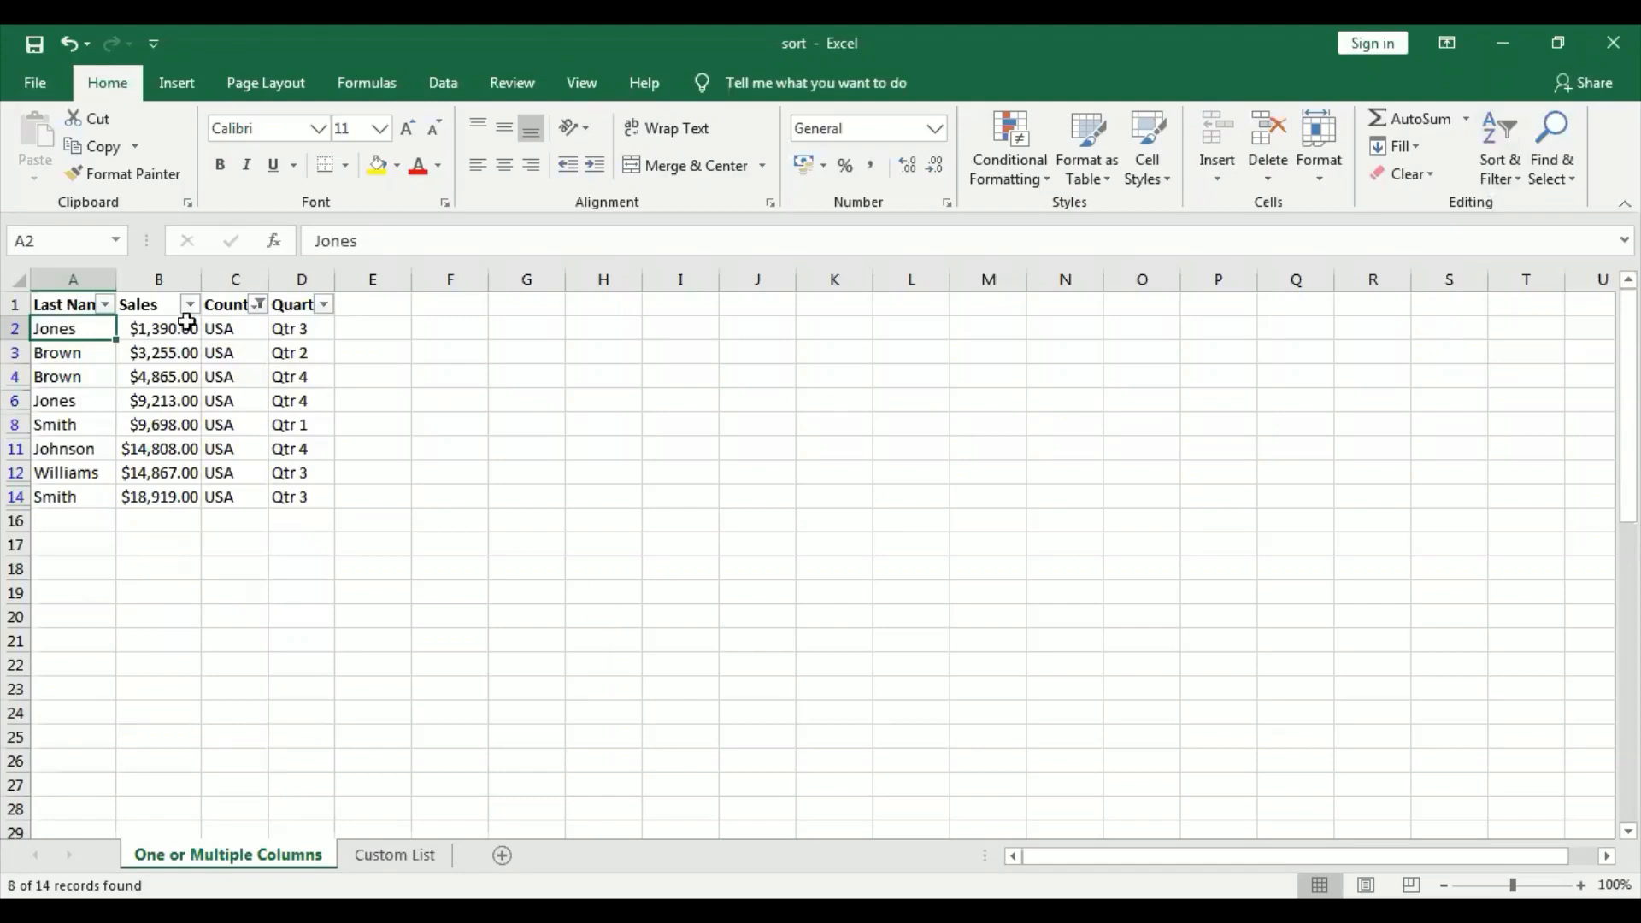
Change the Country filter to include both the UK and USA records
{"action": "left_click", "coordinate": [257, 305]}
{"action": "left_click", "coordinate": [72, 558]}
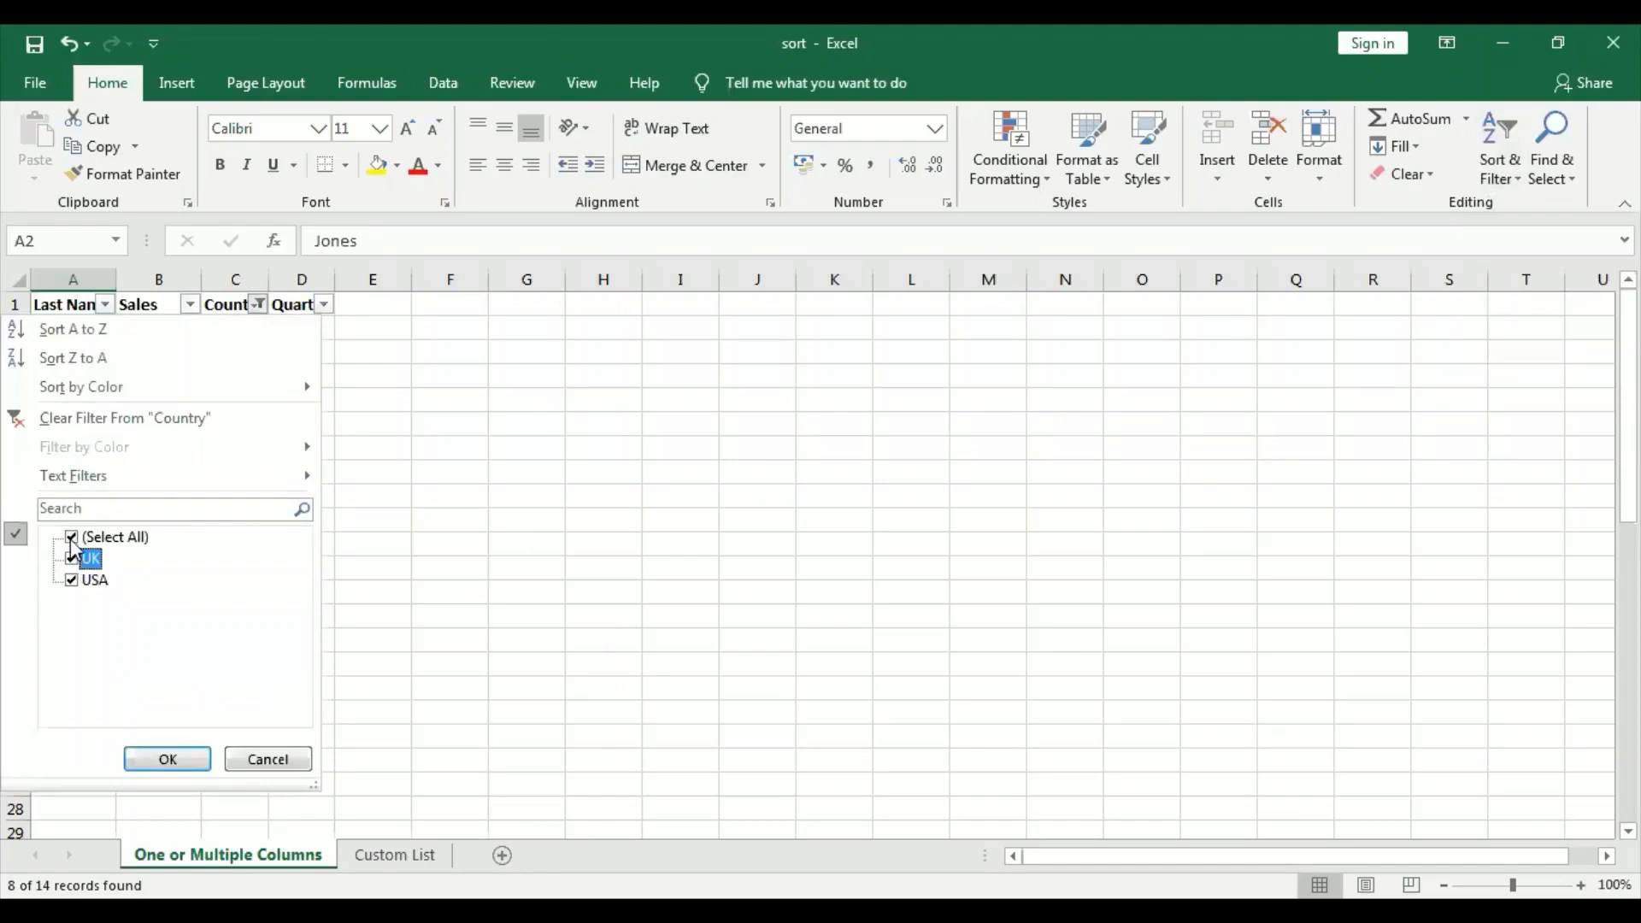
{"action": "left_click", "coordinate": [72, 537]}
{"action": "left_click", "coordinate": [72, 580]}
{"action": "left_click", "coordinate": [72, 580]}
{"action": "left_click", "coordinate": [72, 558]}
{"action": "left_click", "coordinate": [168, 759]}
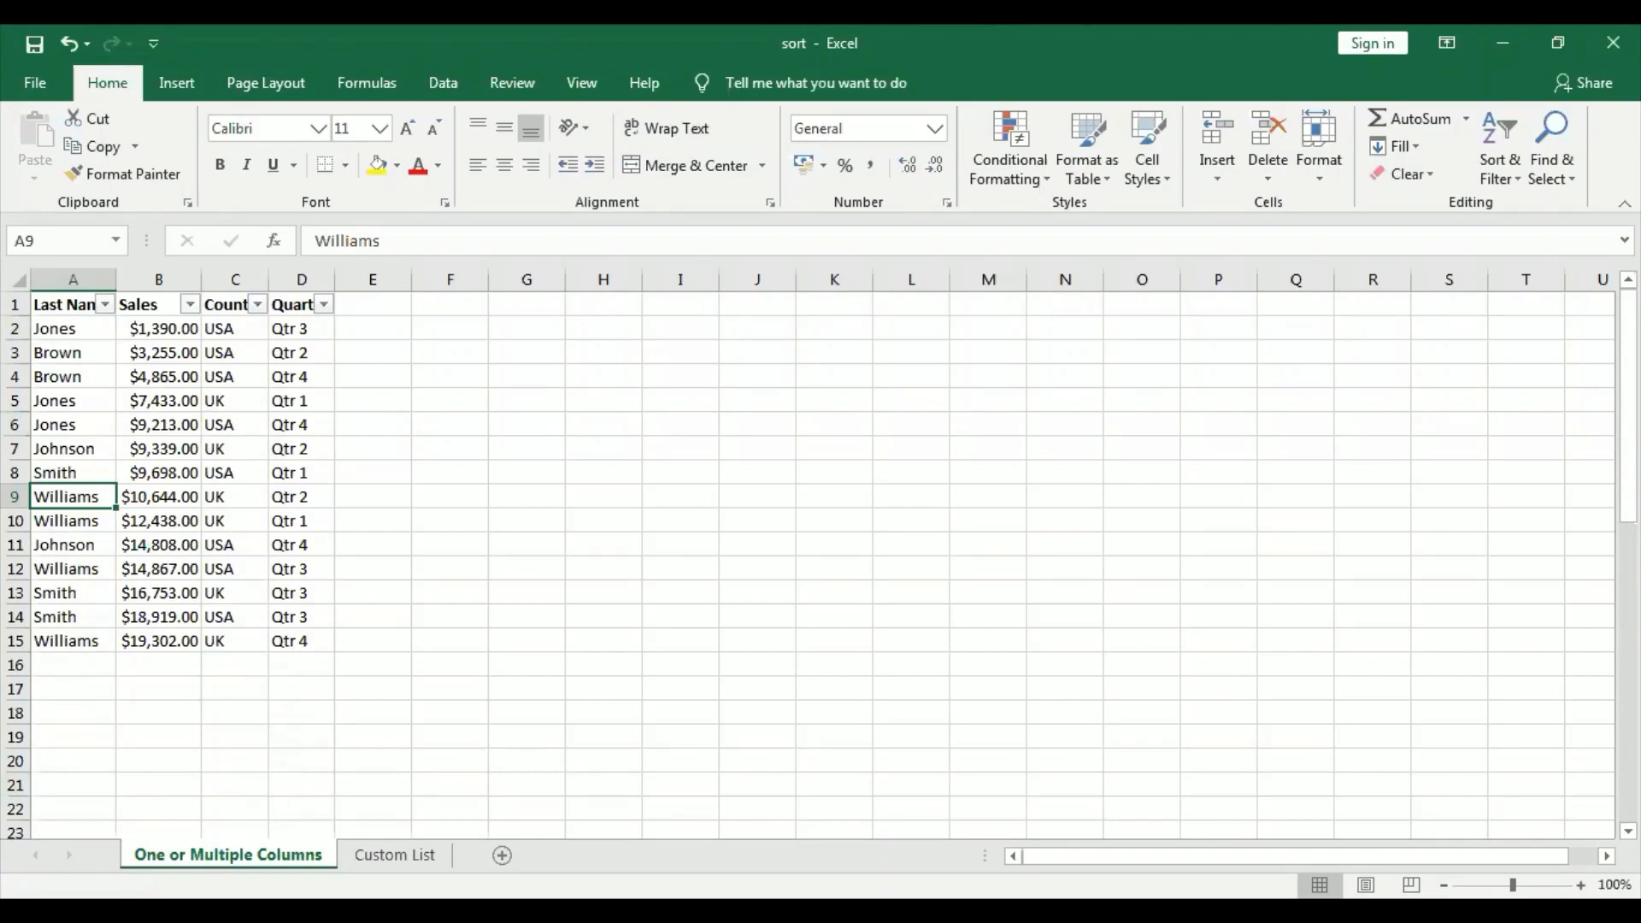
Sort the table by Last Name from A to Z, with Sales from smallest to largest as the second level
{"action": "left_click", "coordinate": [814, 303]}
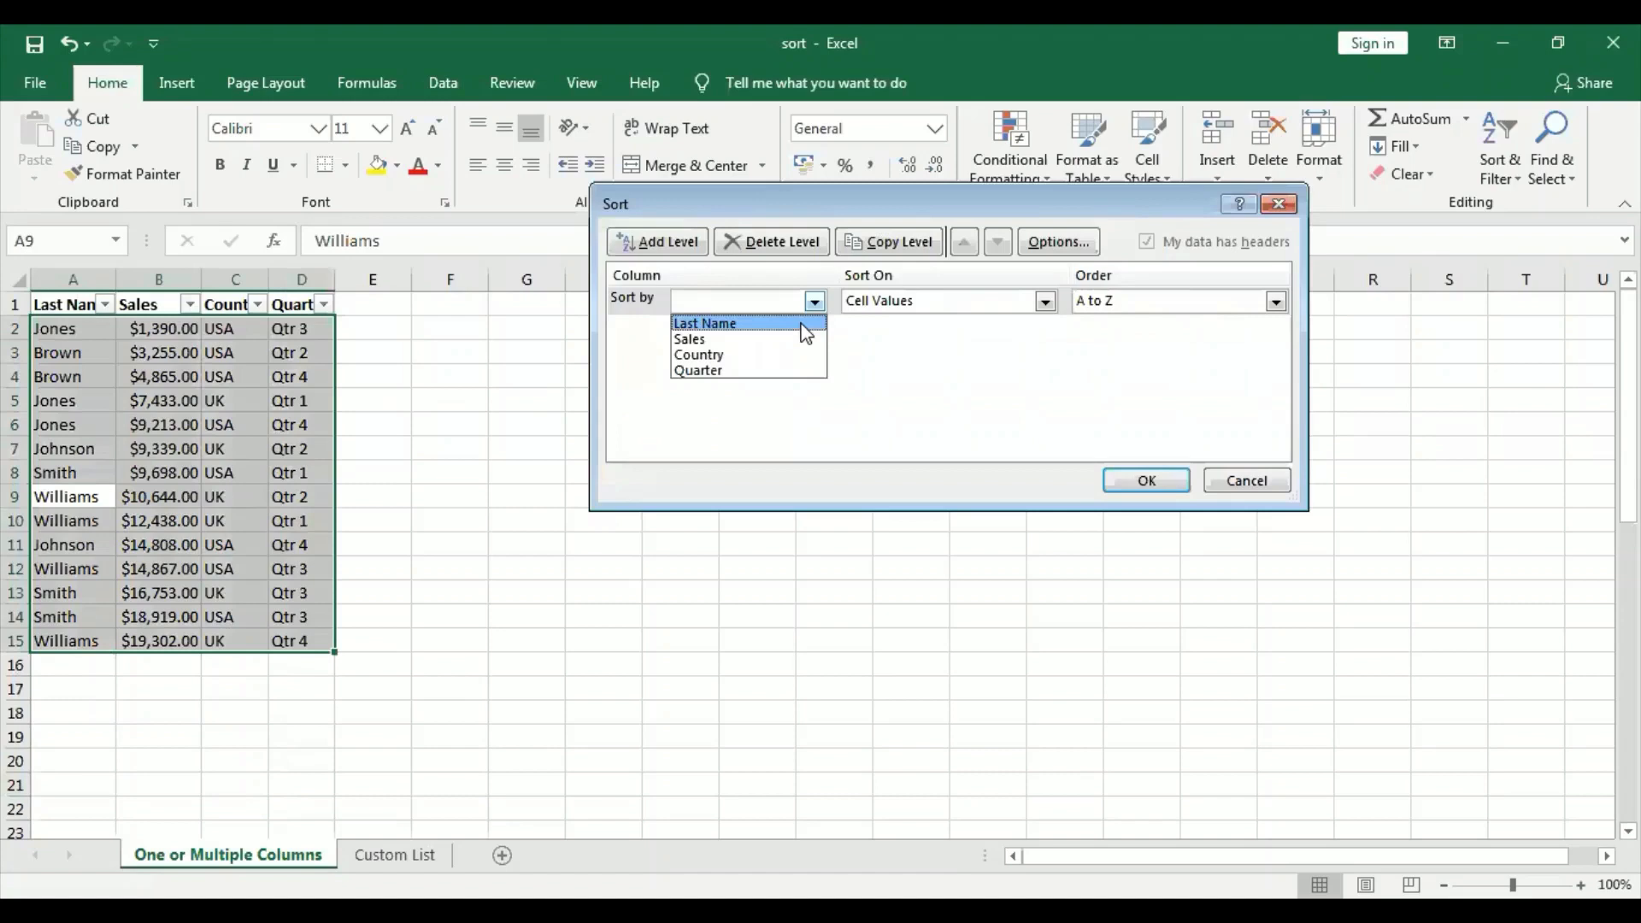
{"action": "left_click", "coordinate": [801, 323]}
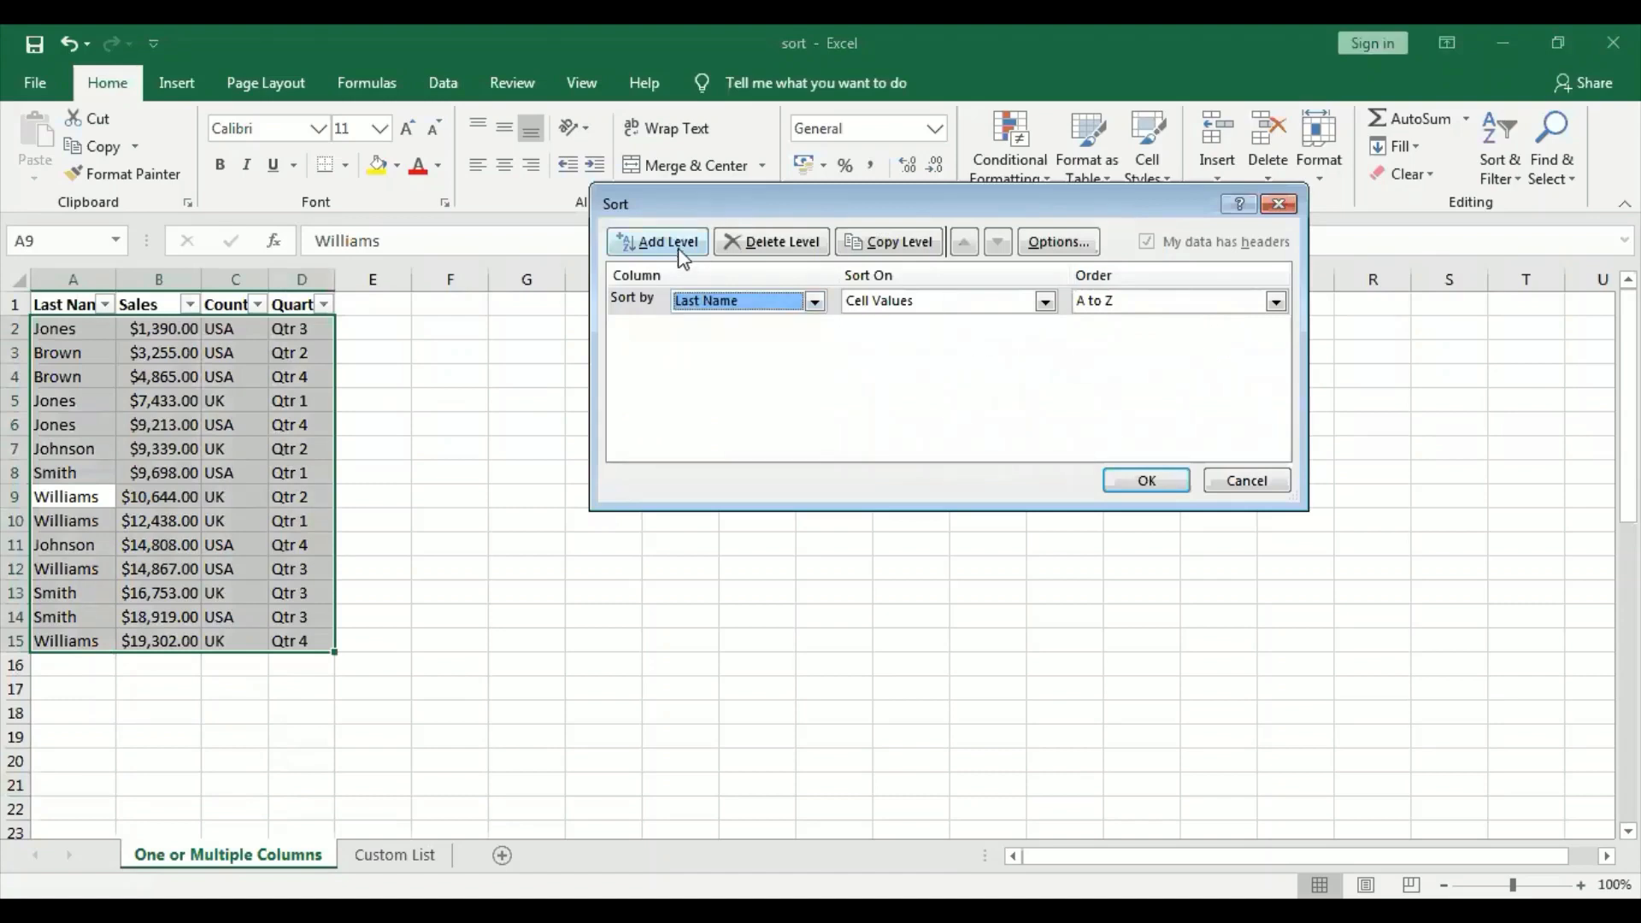
{"action": "left_click", "coordinate": [660, 242]}
{"action": "left_click", "coordinate": [814, 329]}
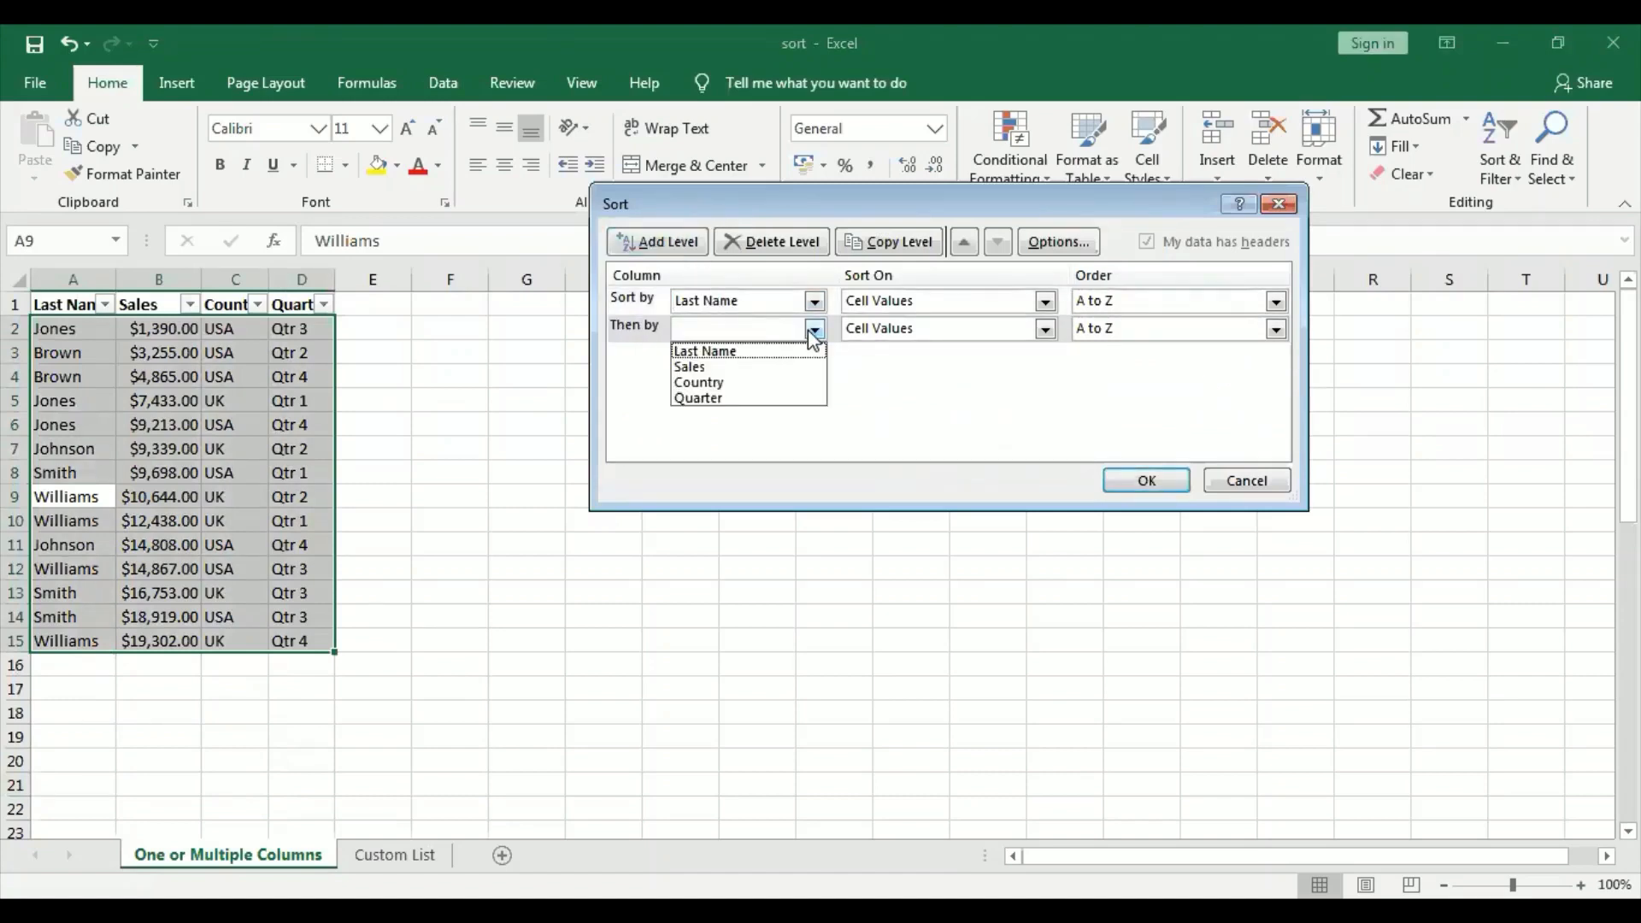
{"action": "left_click", "coordinate": [791, 376]}
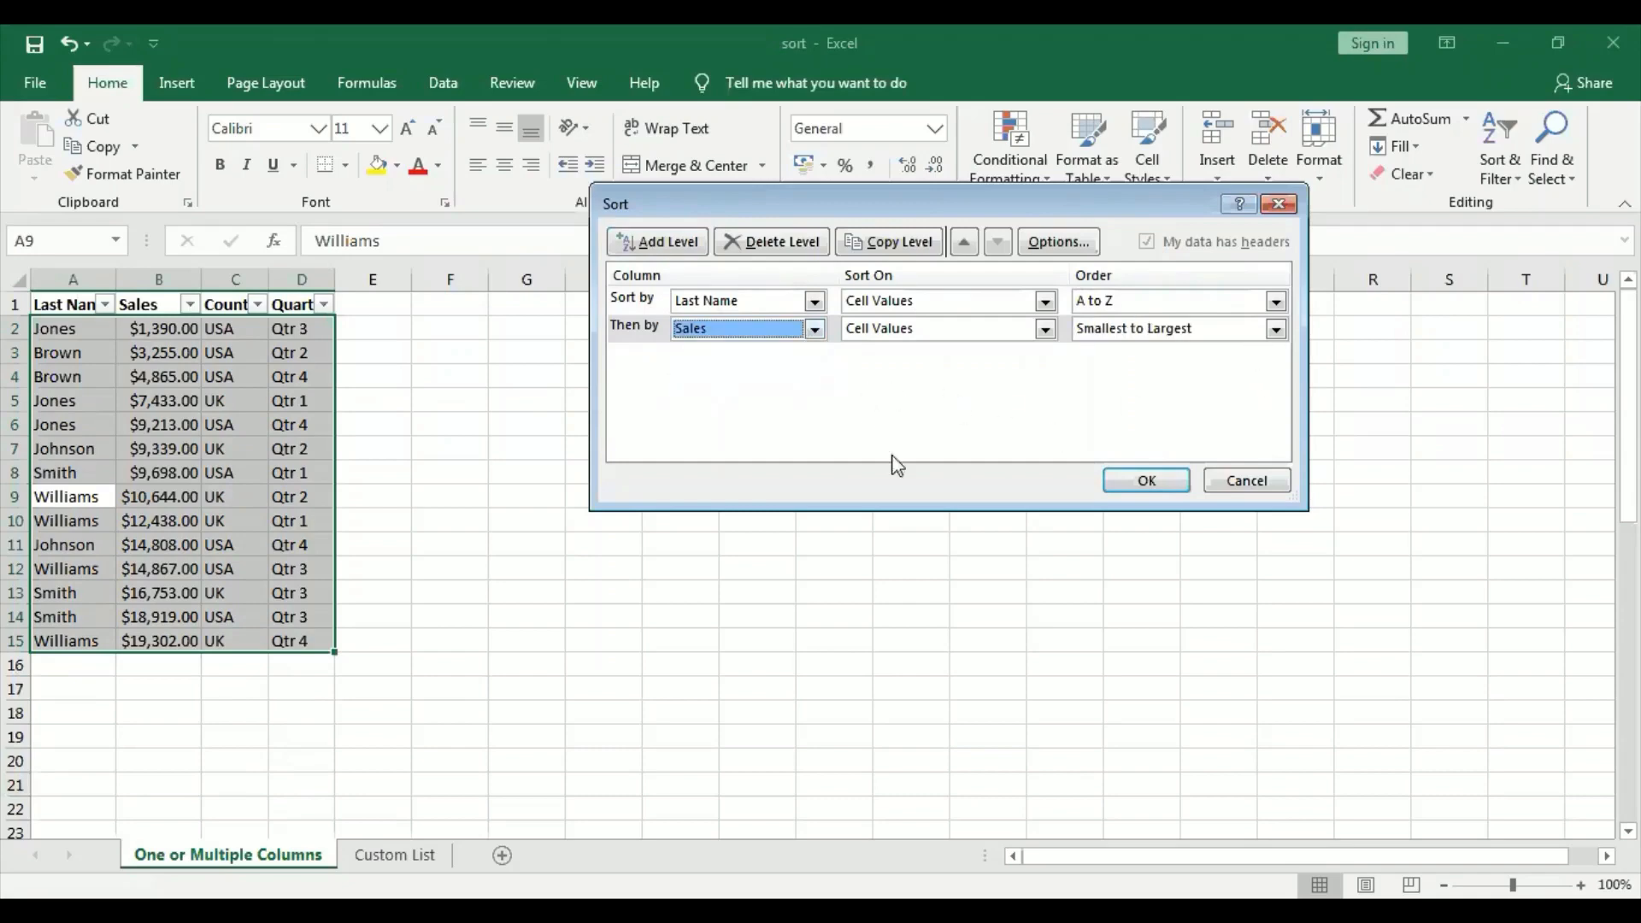
{"action": "key", "text": "Return"}
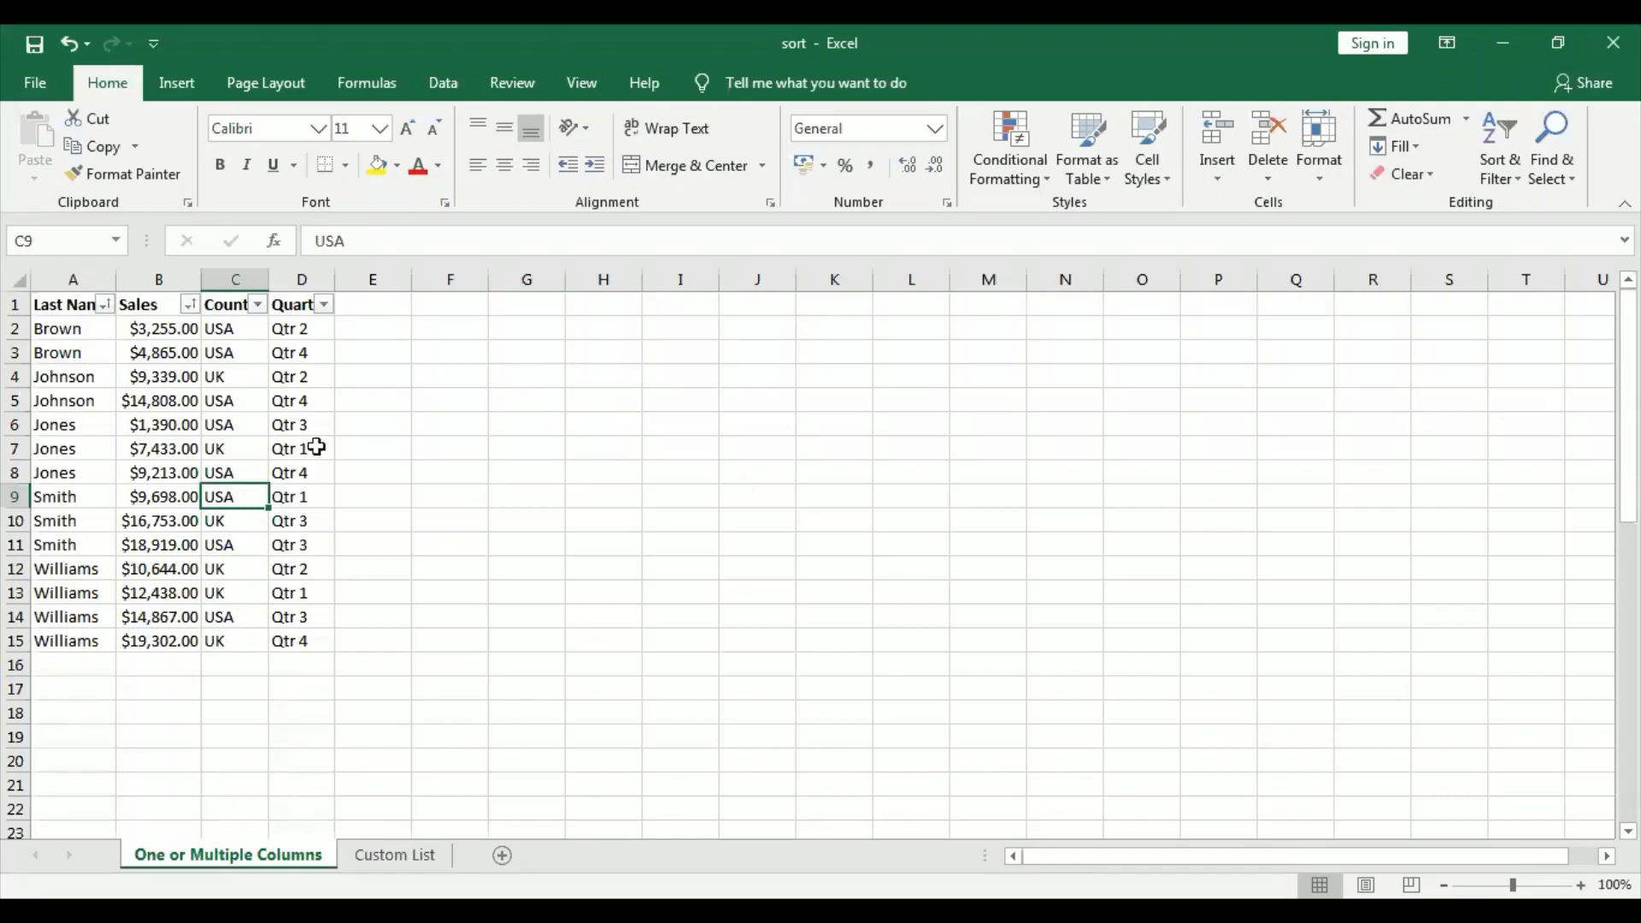
Filter the Country column to show only the UK records
{"action": "left_click", "coordinate": [258, 306]}
{"action": "left_click", "coordinate": [72, 559]}
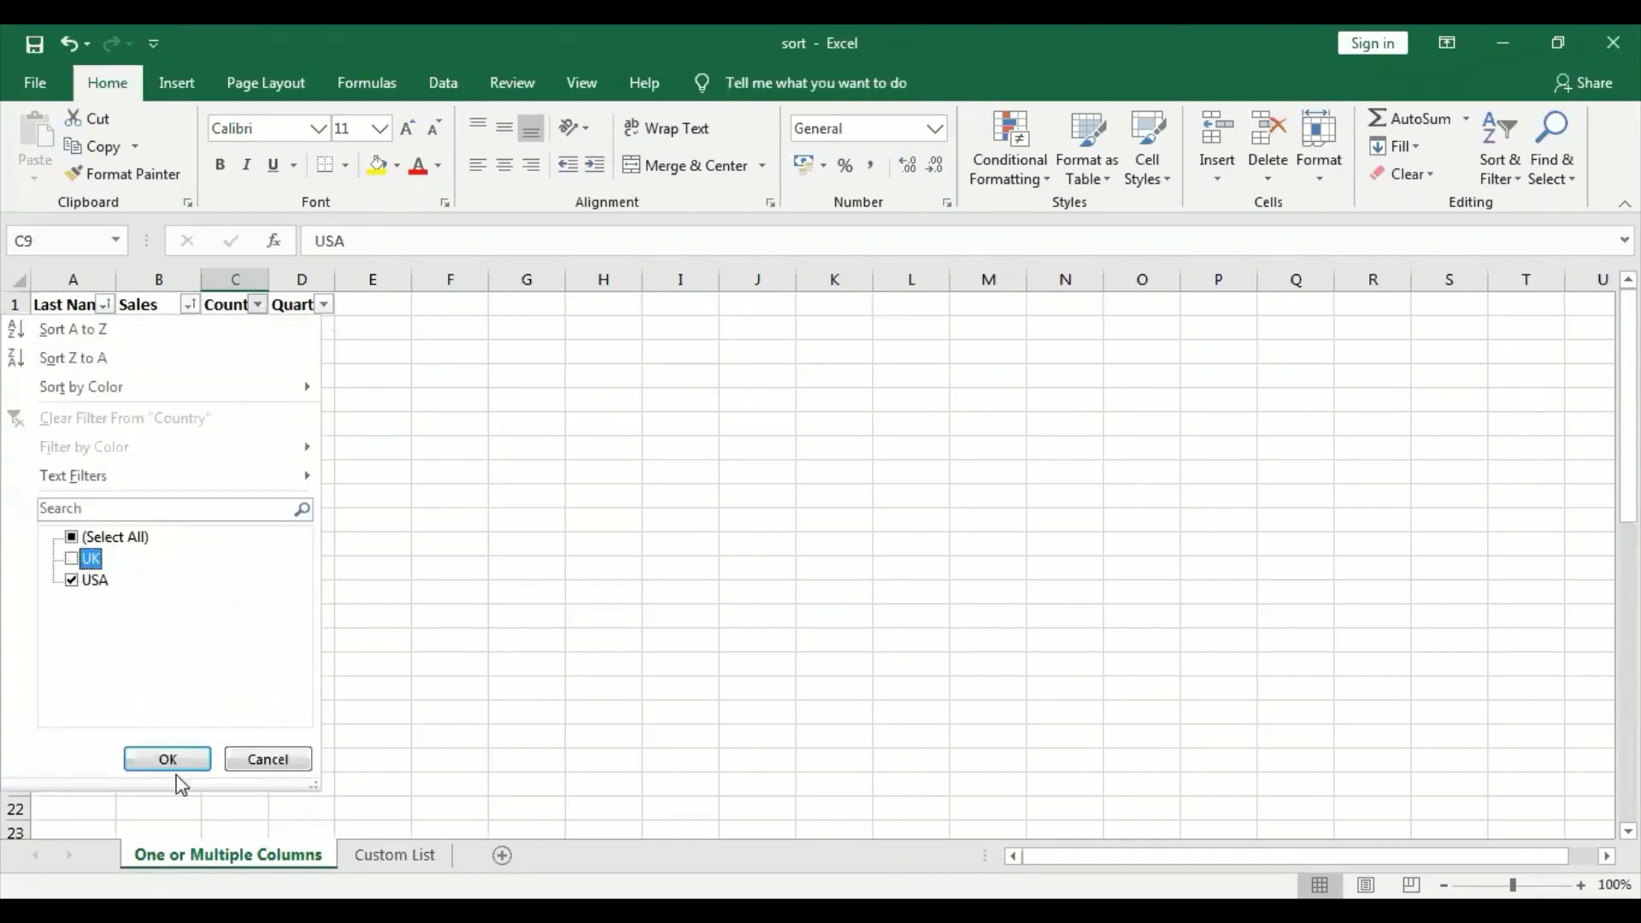
{"action": "left_click", "coordinate": [72, 580]}
{"action": "left_click", "coordinate": [72, 559]}
{"action": "left_click", "coordinate": [197, 758]}
{"action": "left_click", "coordinate": [250, 475]}
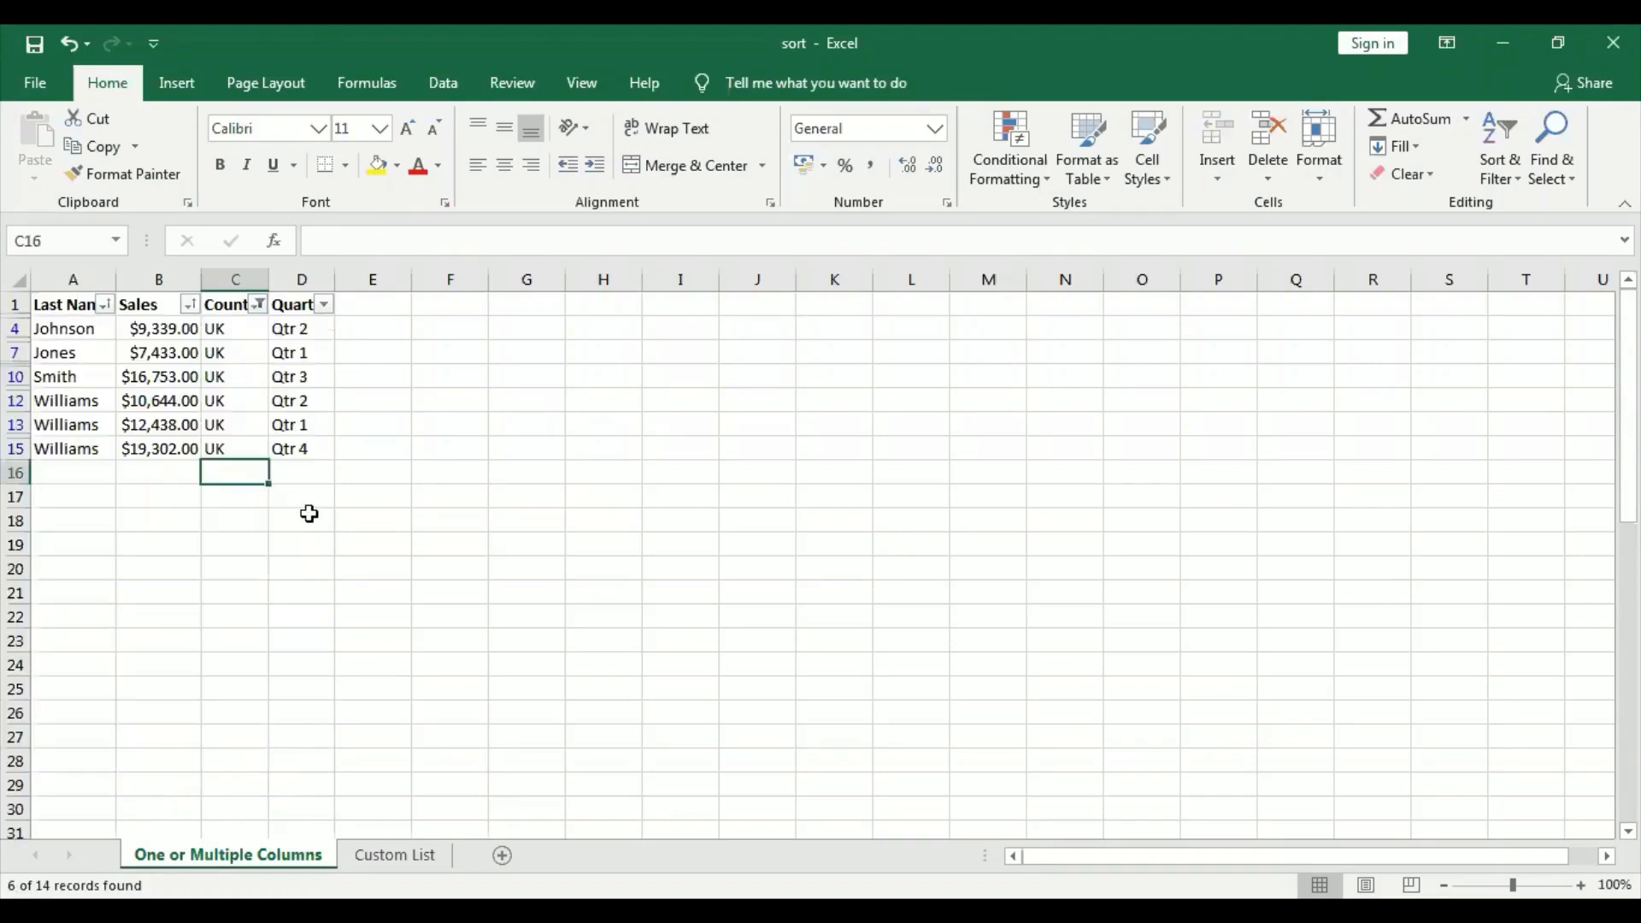